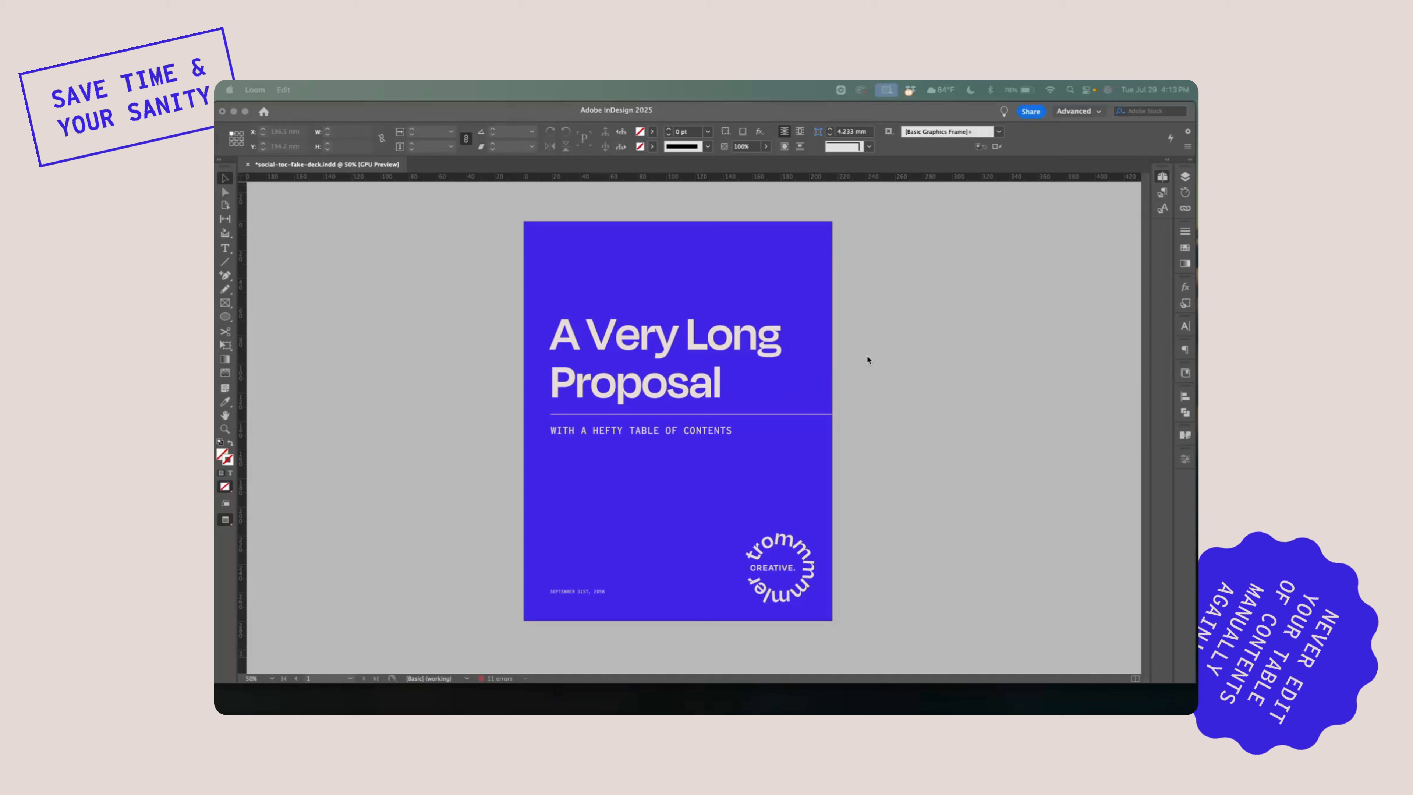
left_click(355, 90)
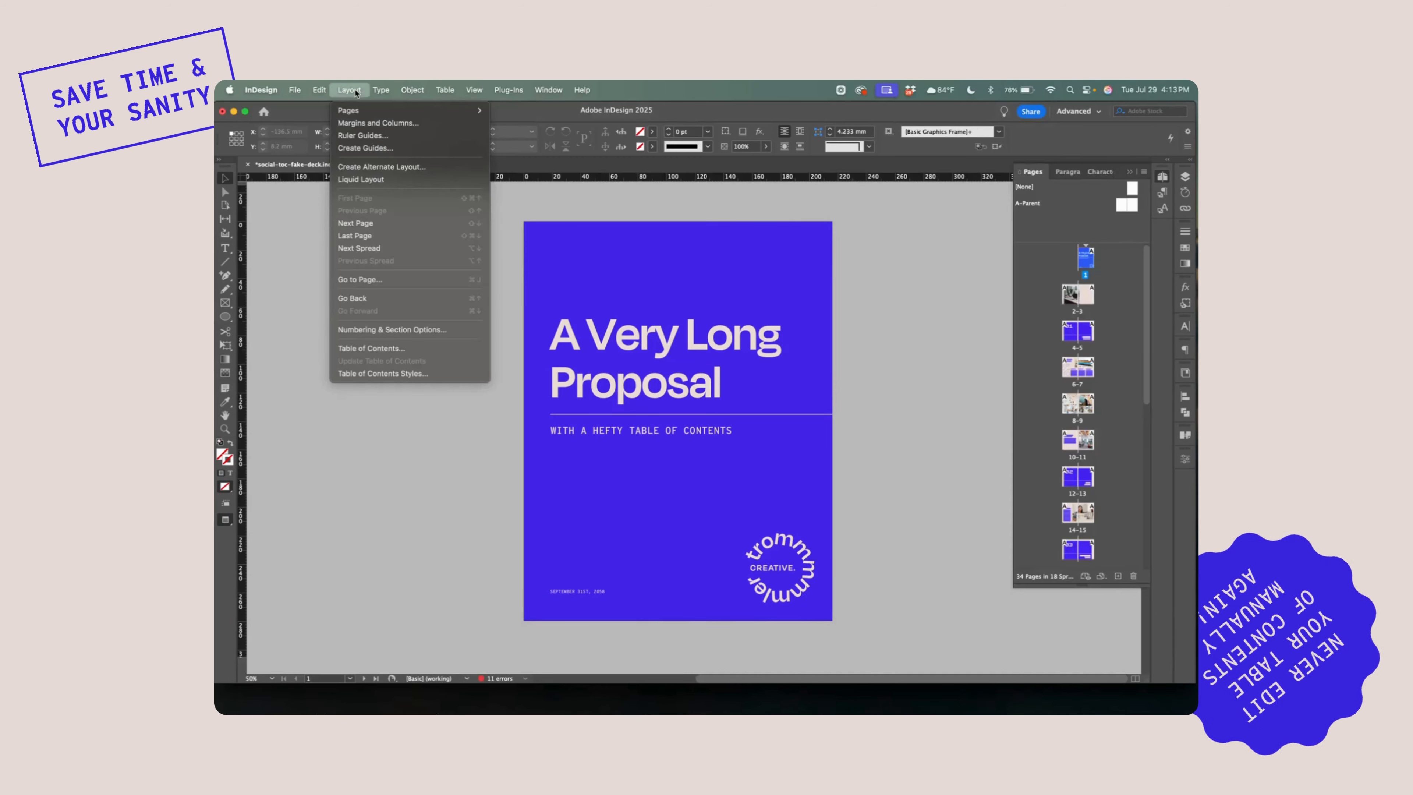
left_click(407, 350)
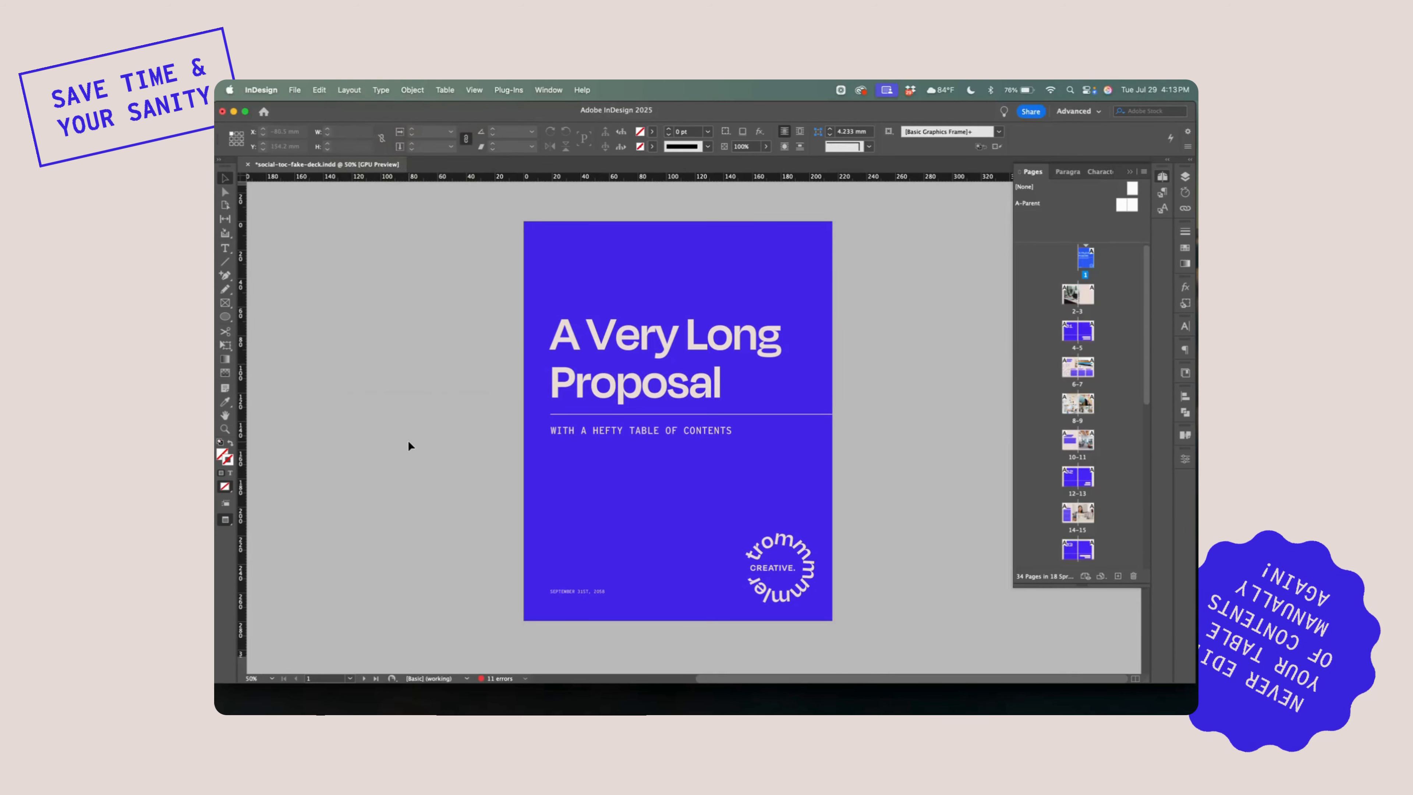
Look through the proposal's opening spreads as far as pages 10-11, then return to the blank contents page on spread 2-3
scroll(409, 443, "down", 10)
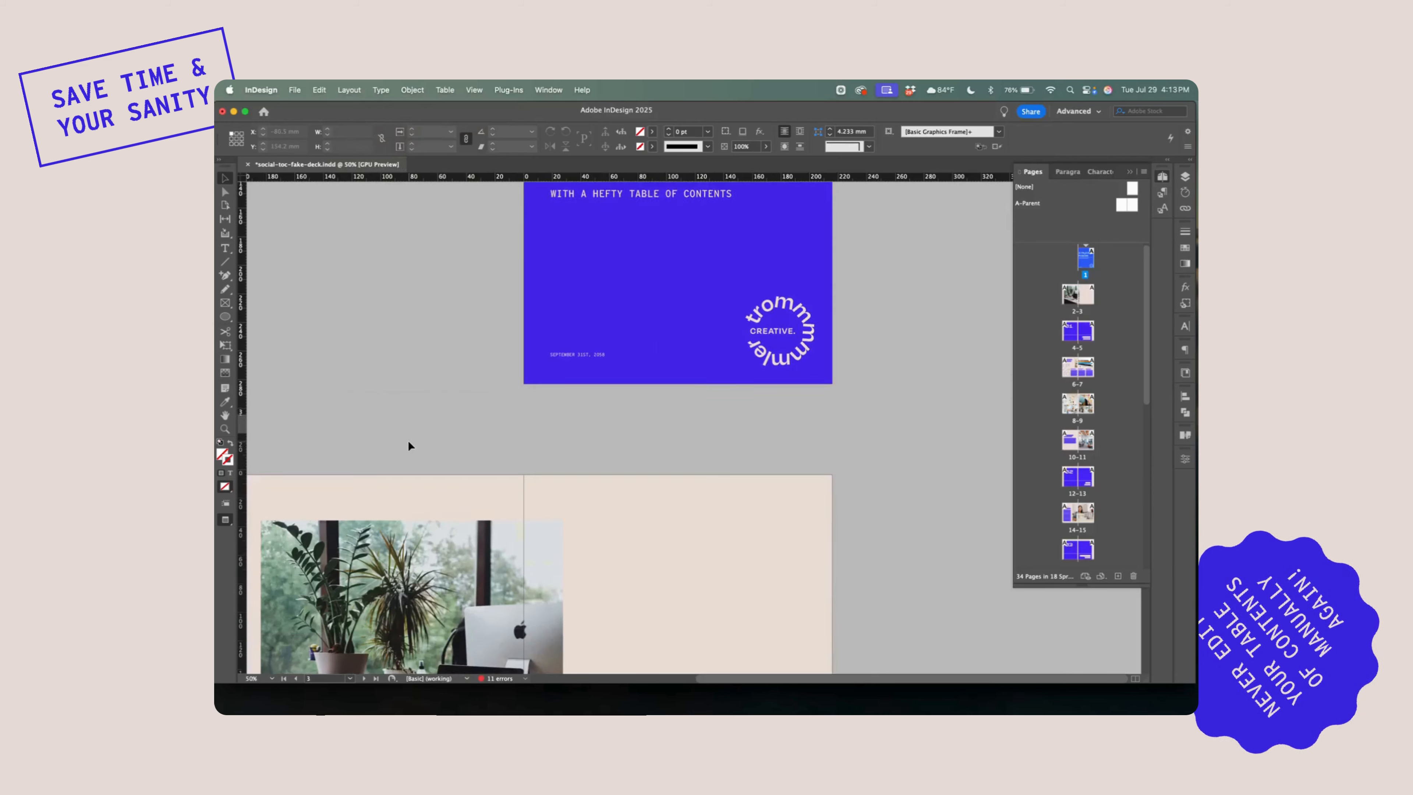
scroll(408, 444, "down", 15)
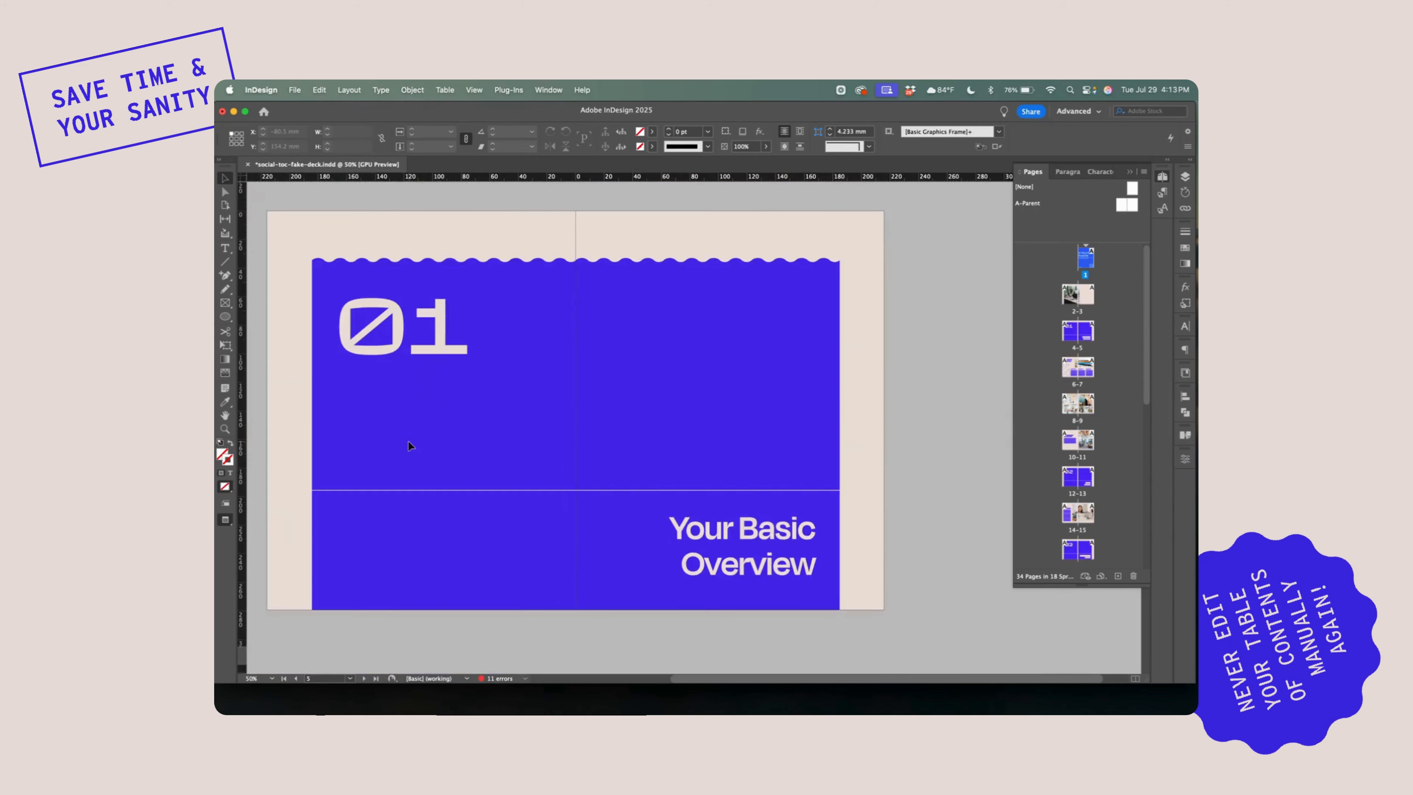
scroll(409, 446, "down", 15)
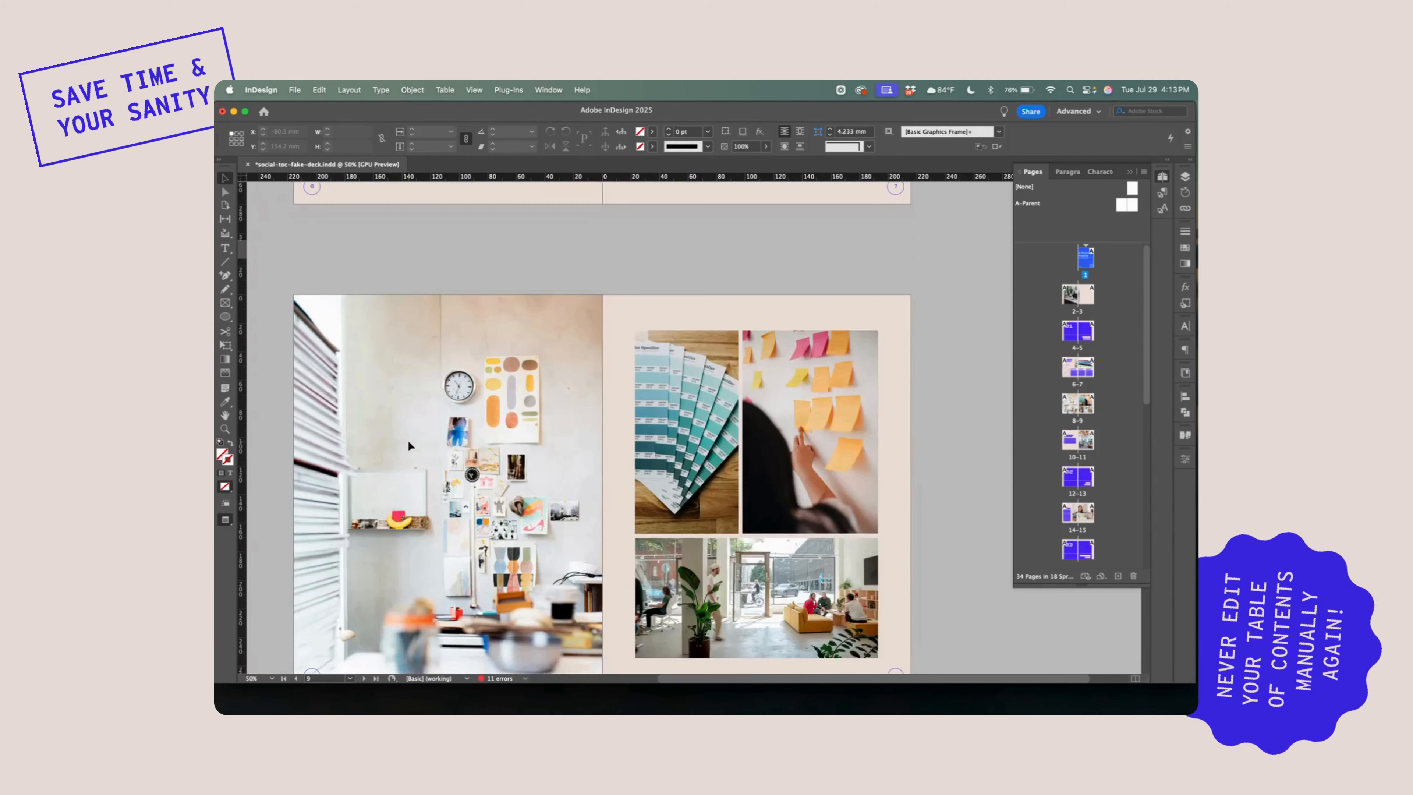
scroll(409, 445, "down", 5)
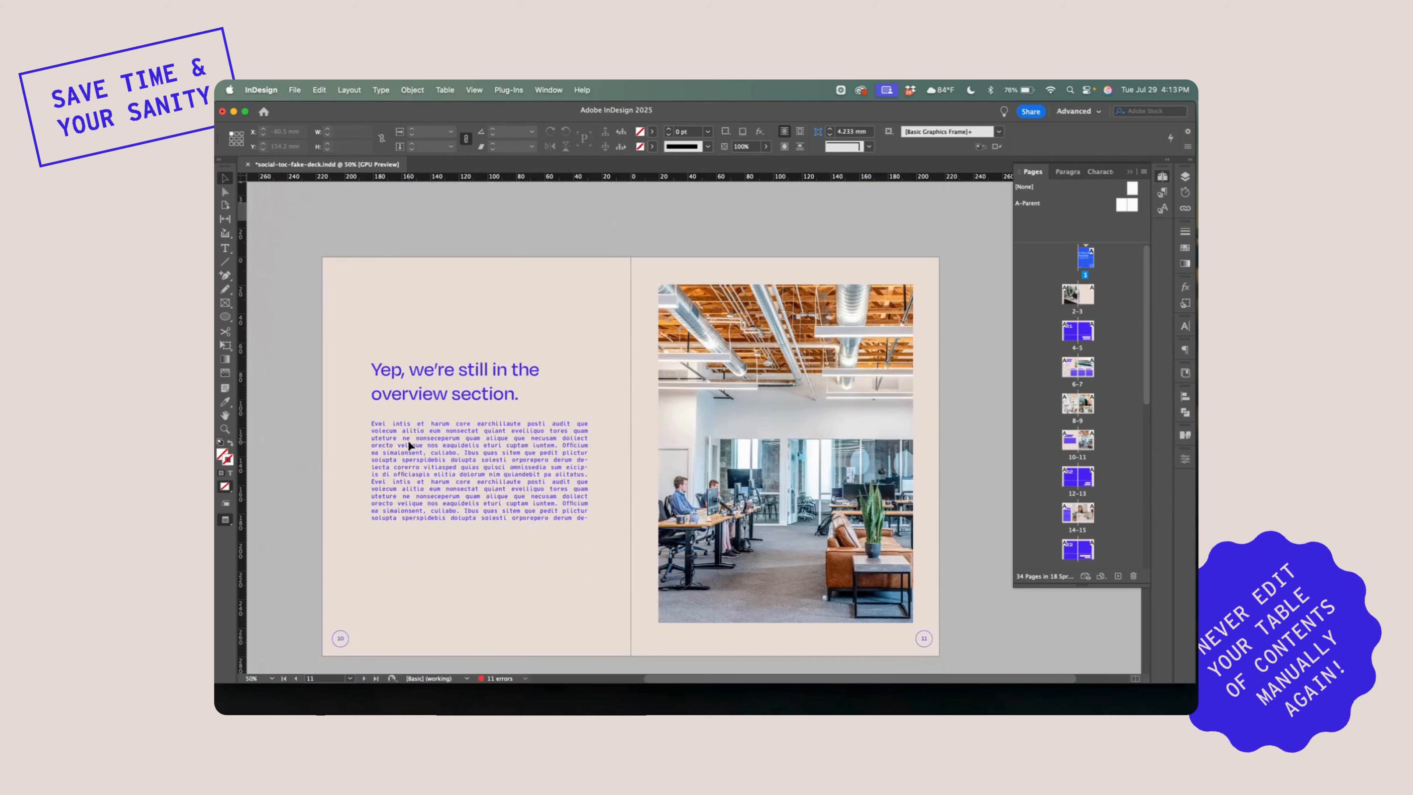
scroll(409, 441, "up", 12)
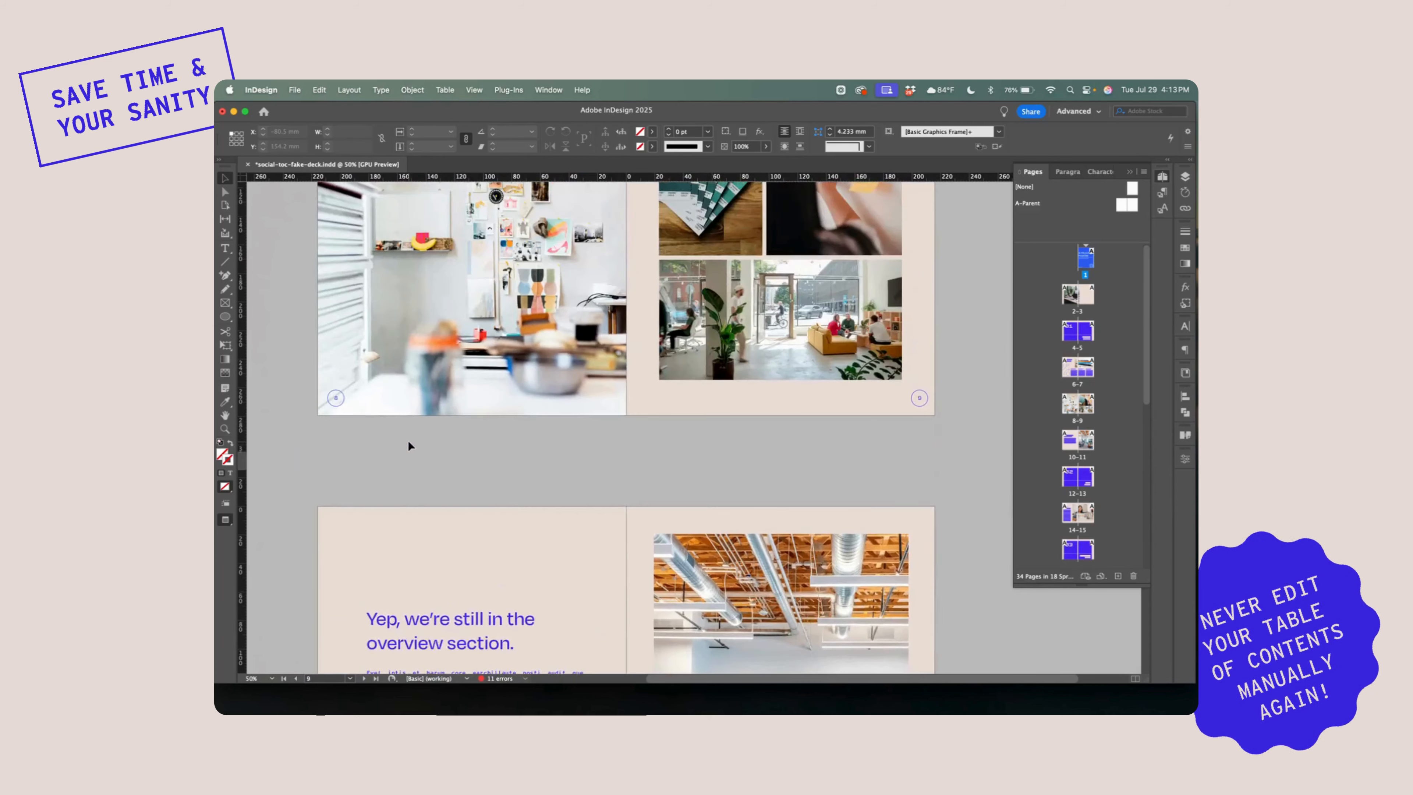
scroll(408, 445, "up", 10)
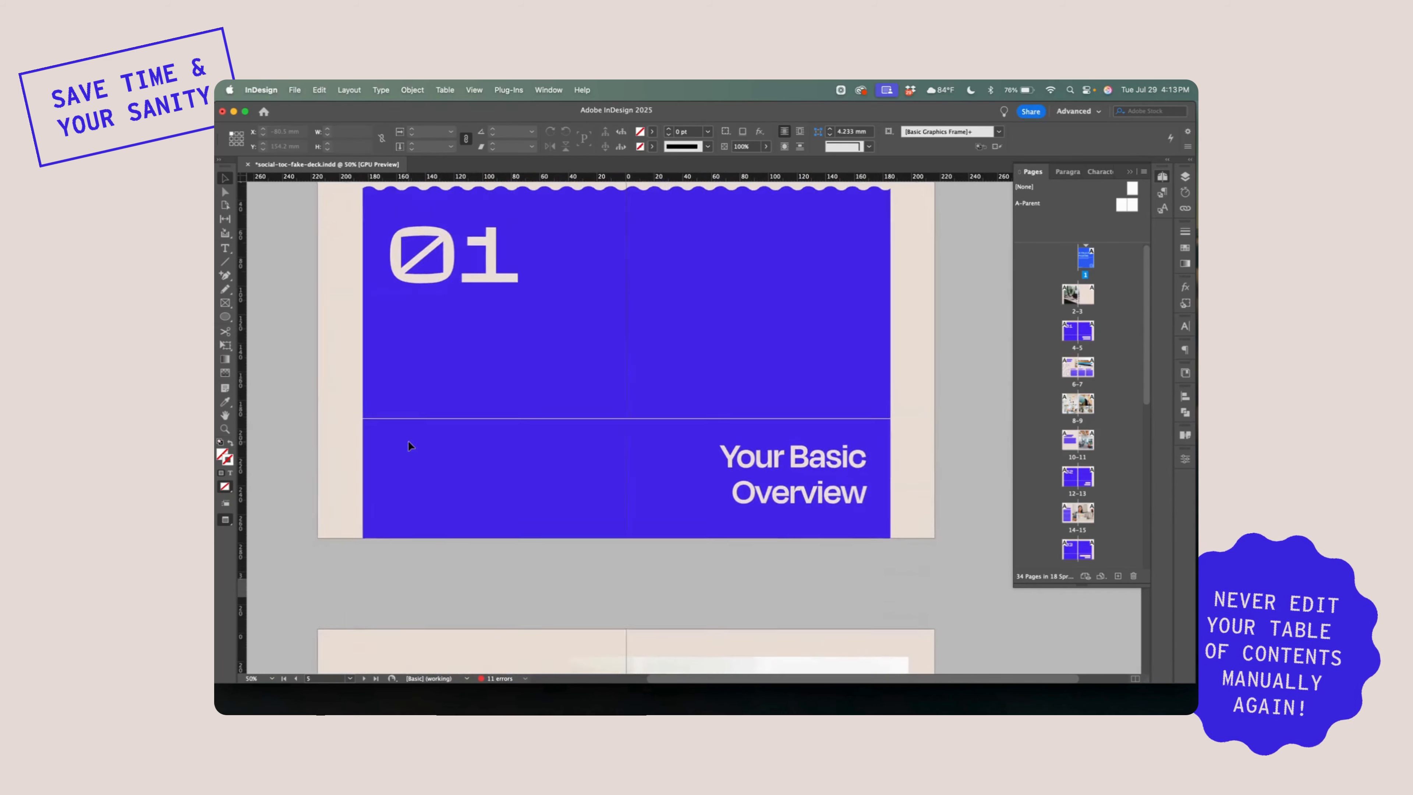
scroll(408, 445, "up", 5)
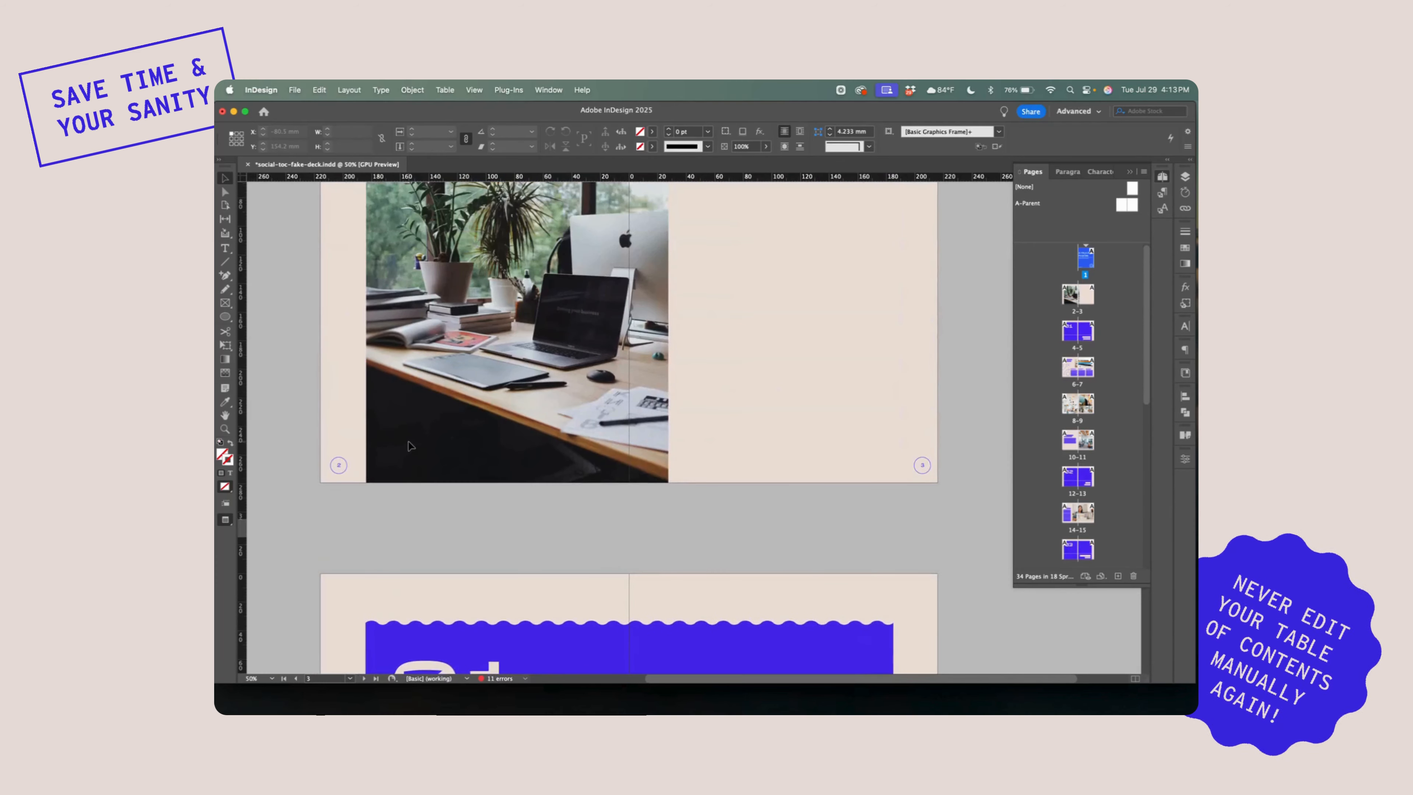
scroll(410, 445, "up", 3)
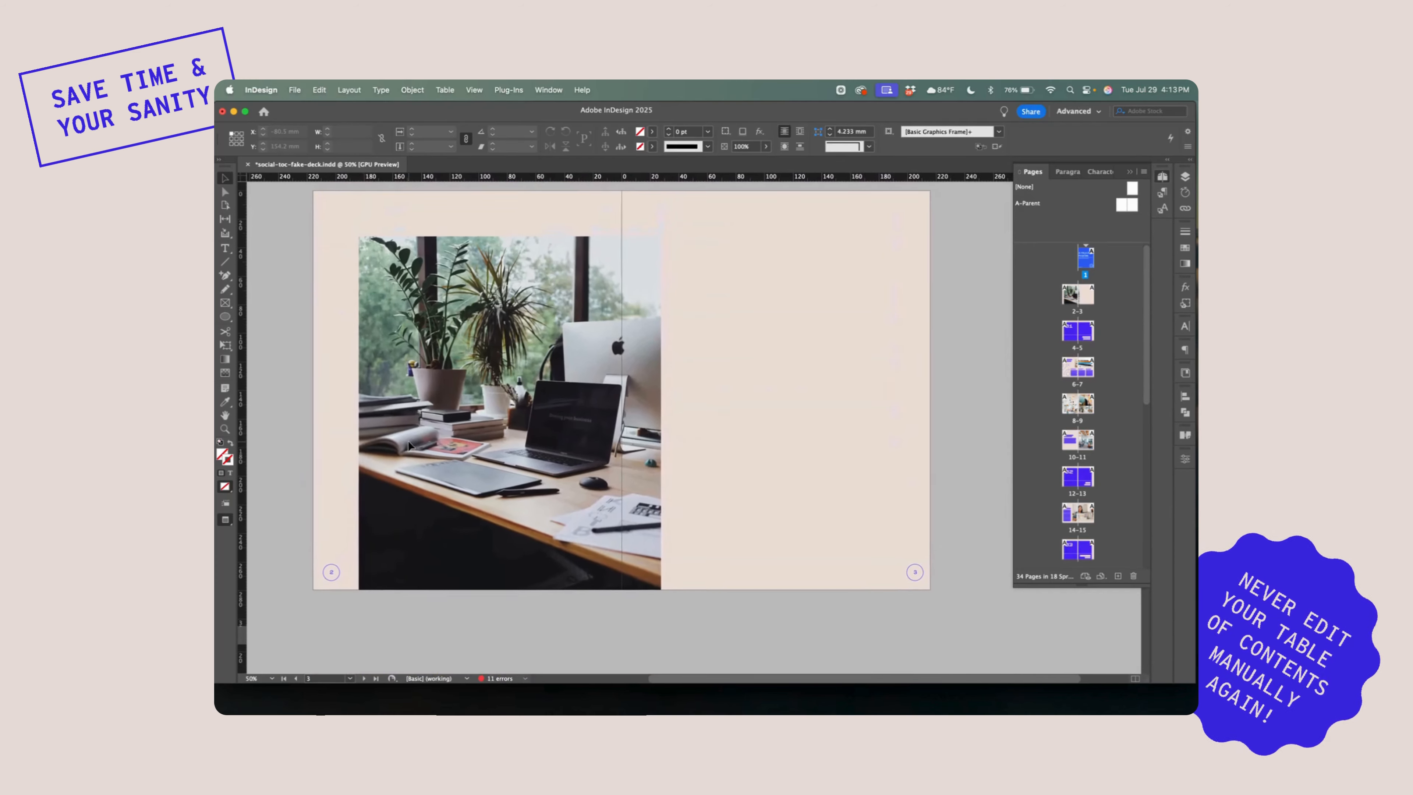
scroll(792, 268, "up", 1)
left_click(793, 268)
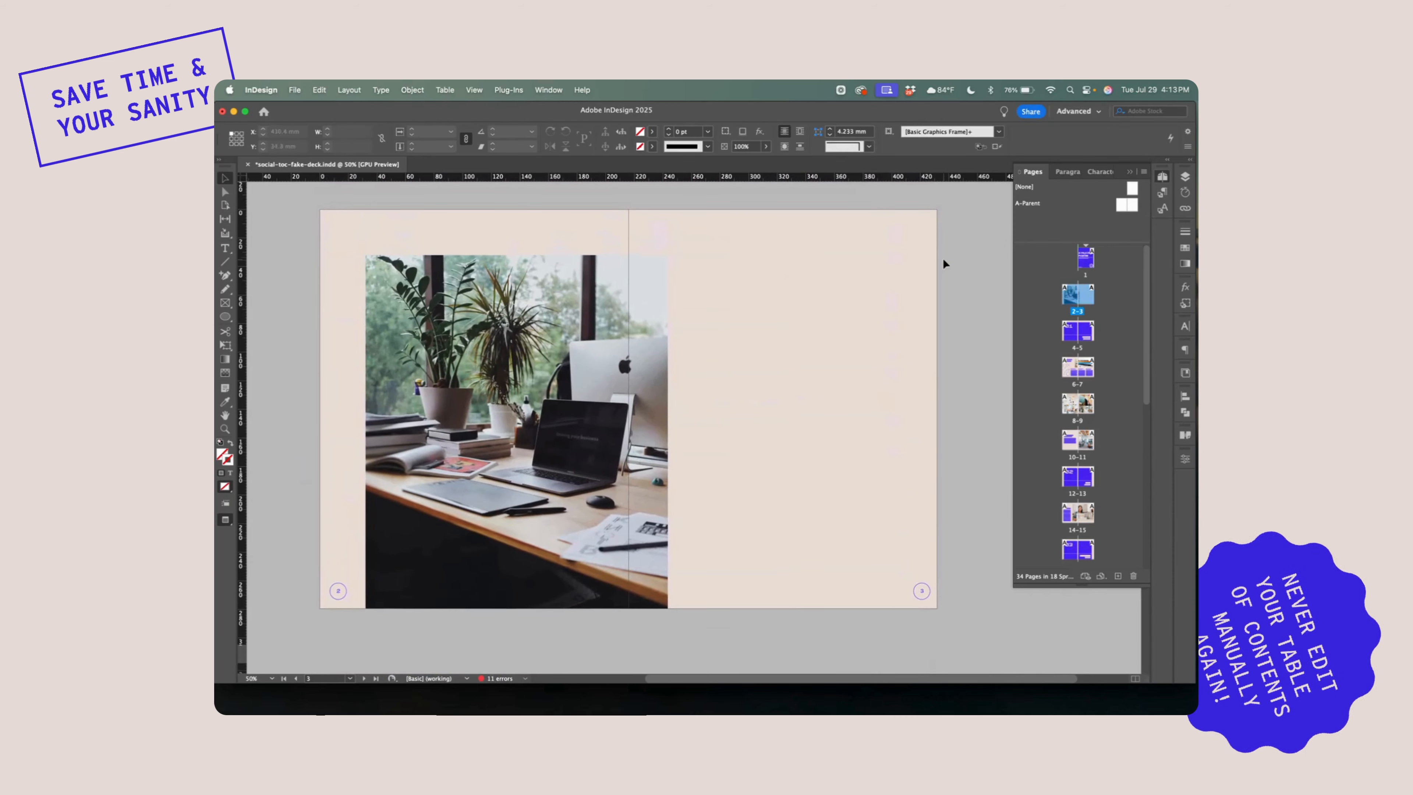
Display the paragraph styles and check which one is applied to the "Your Basic Overview" section title
left_click(1067, 172)
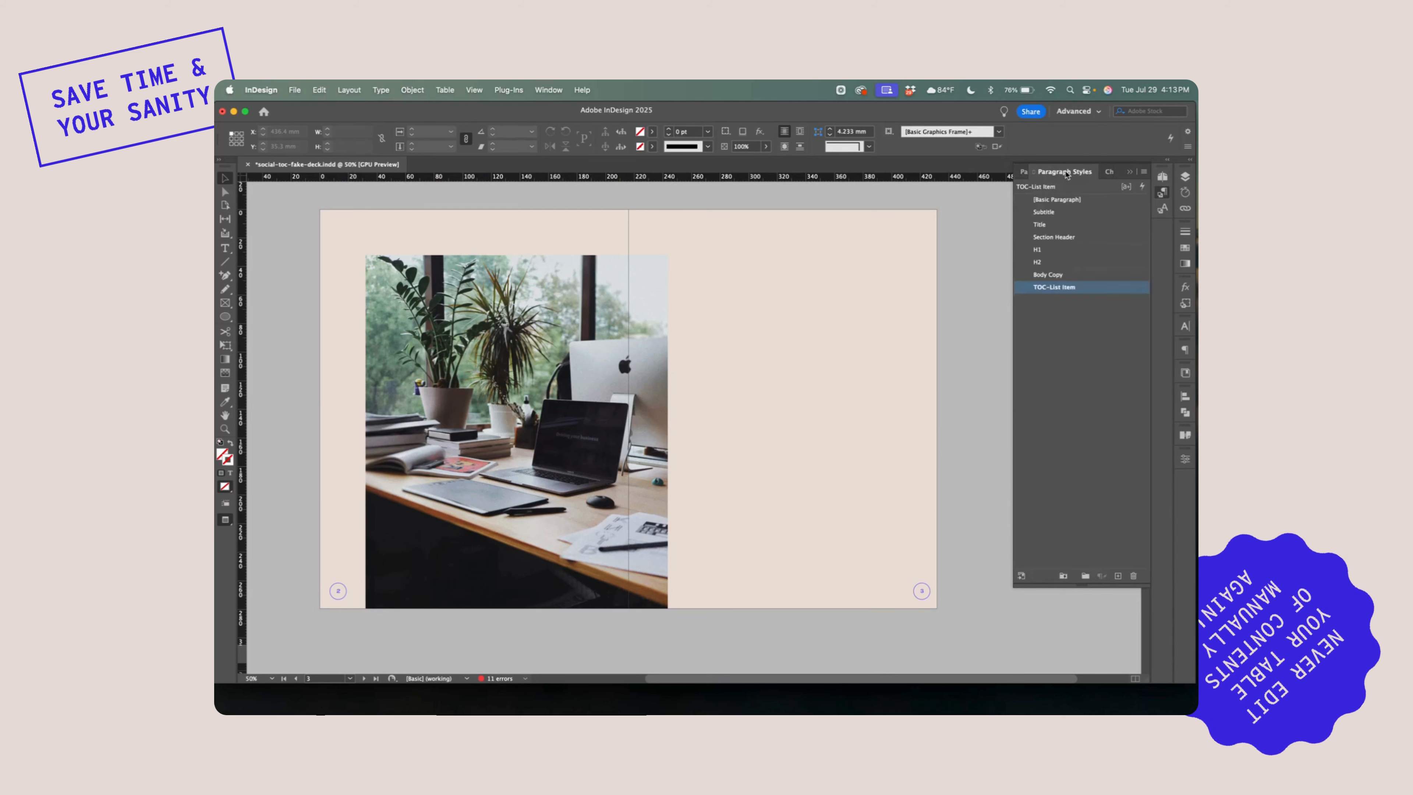
scroll(784, 237, "up", 5)
scroll(784, 236, "down", 5)
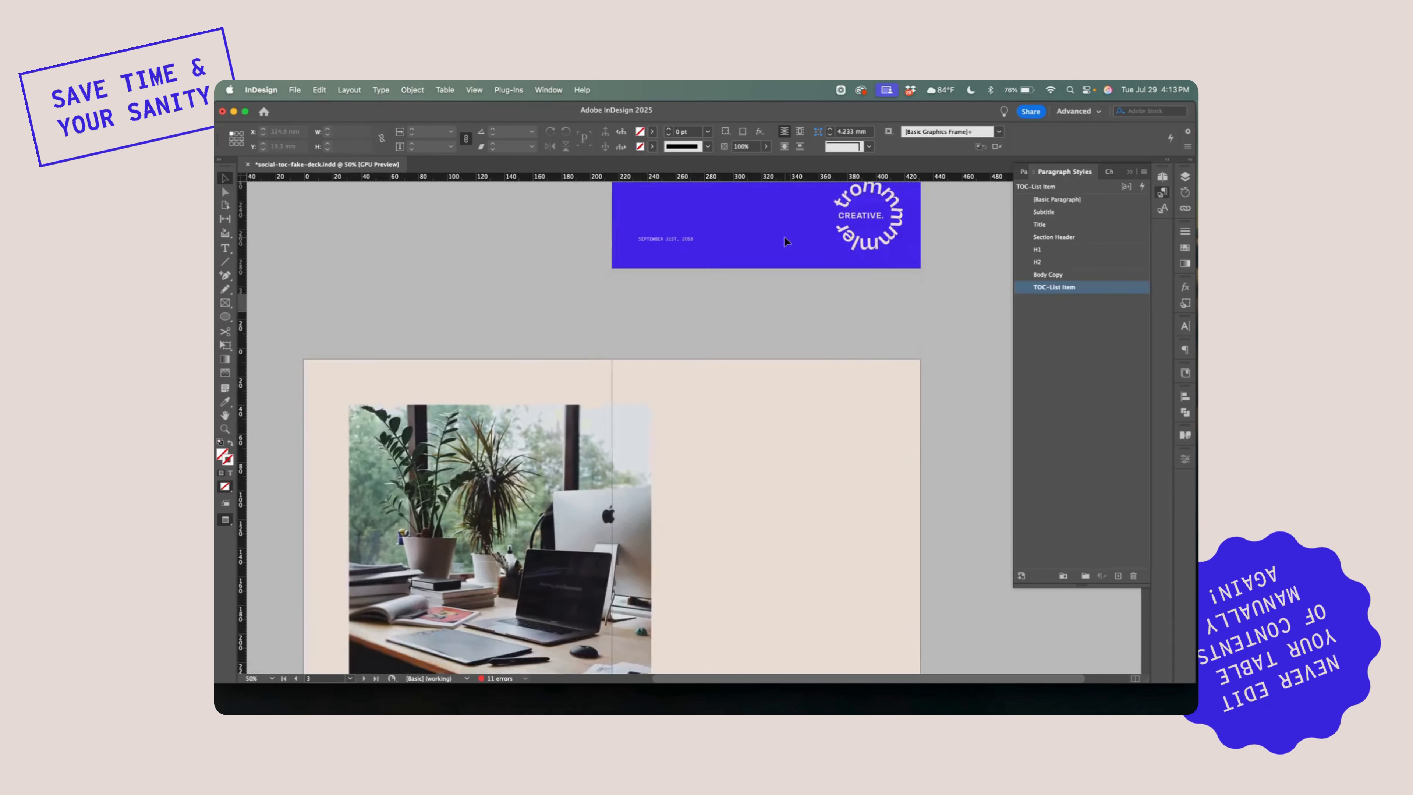
scroll(785, 238, "down", 5)
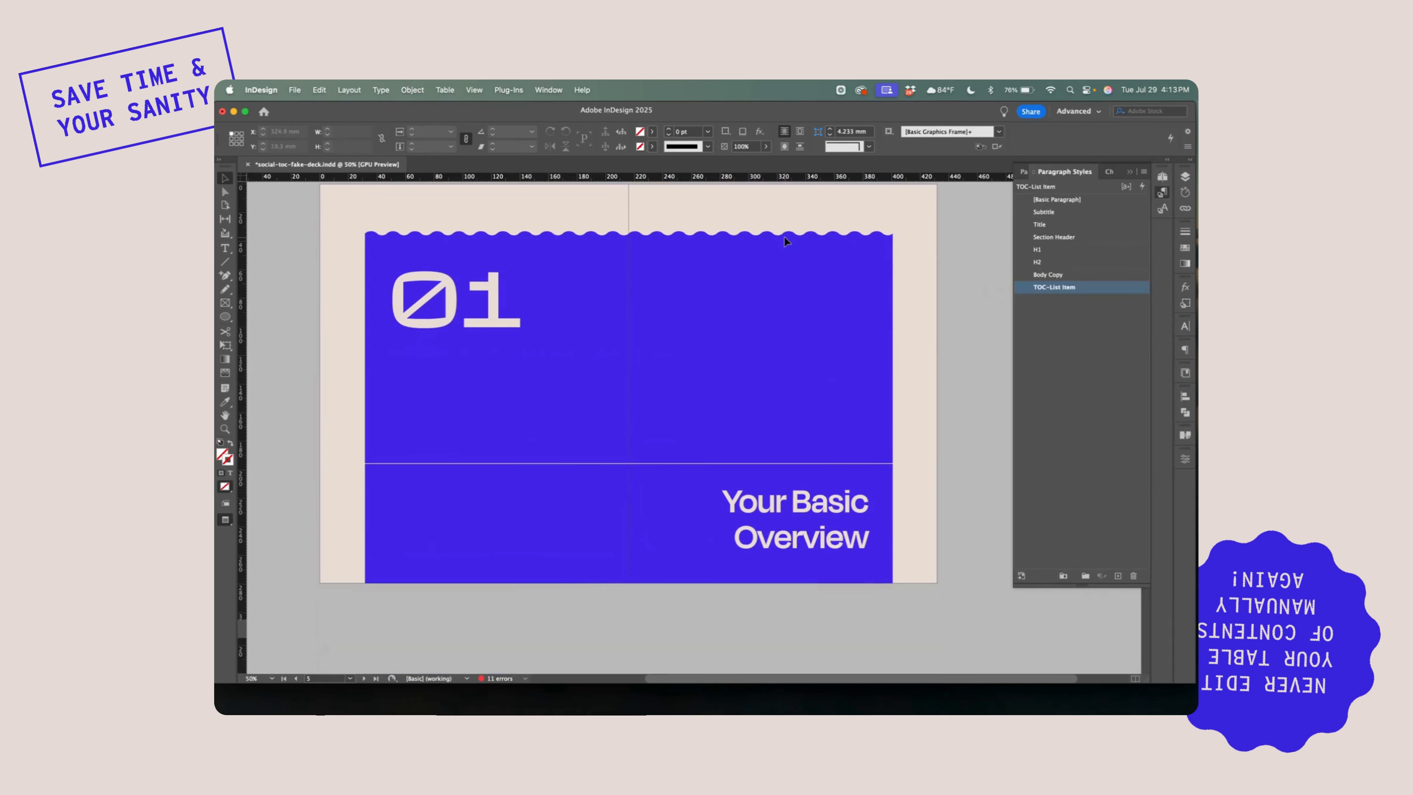
left_click(851, 502)
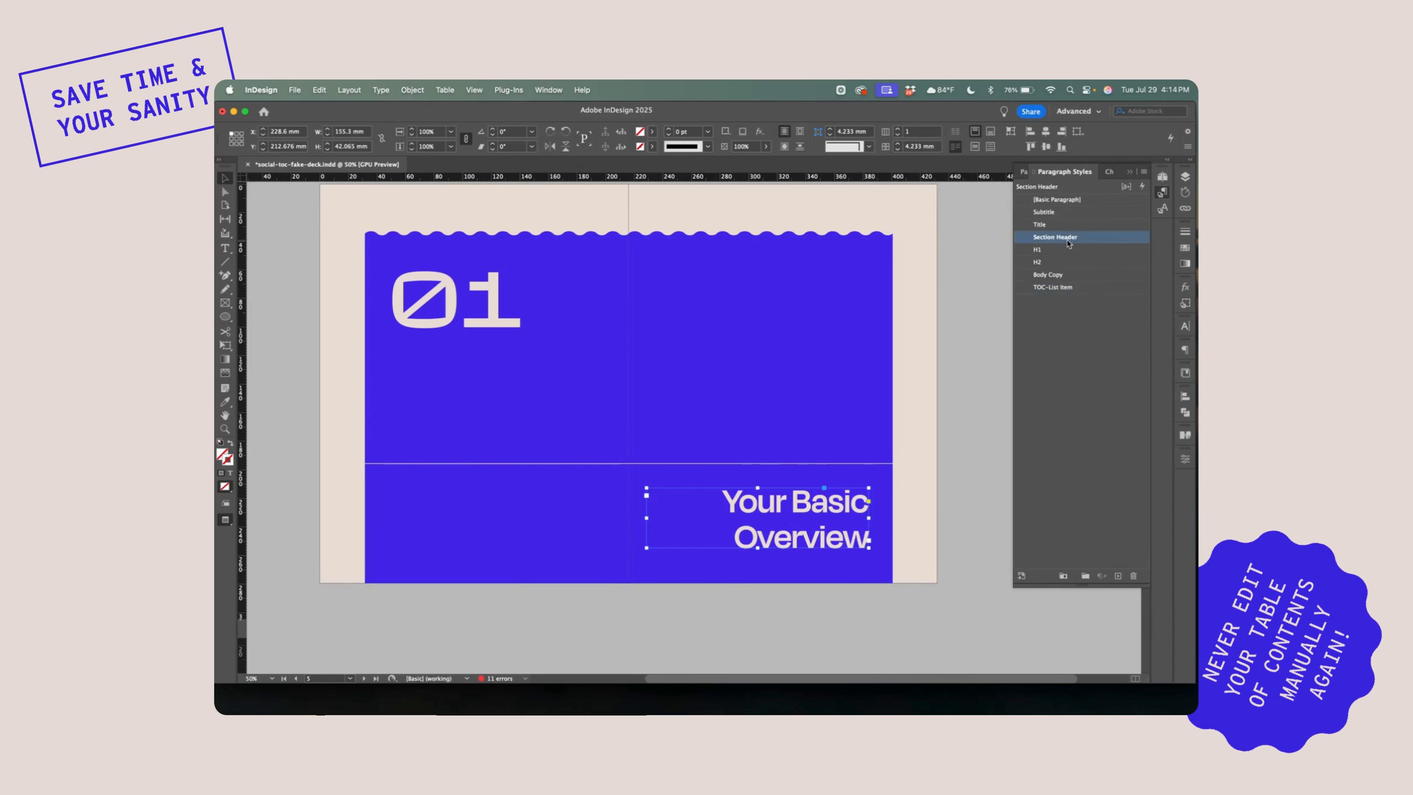
left_click(967, 538)
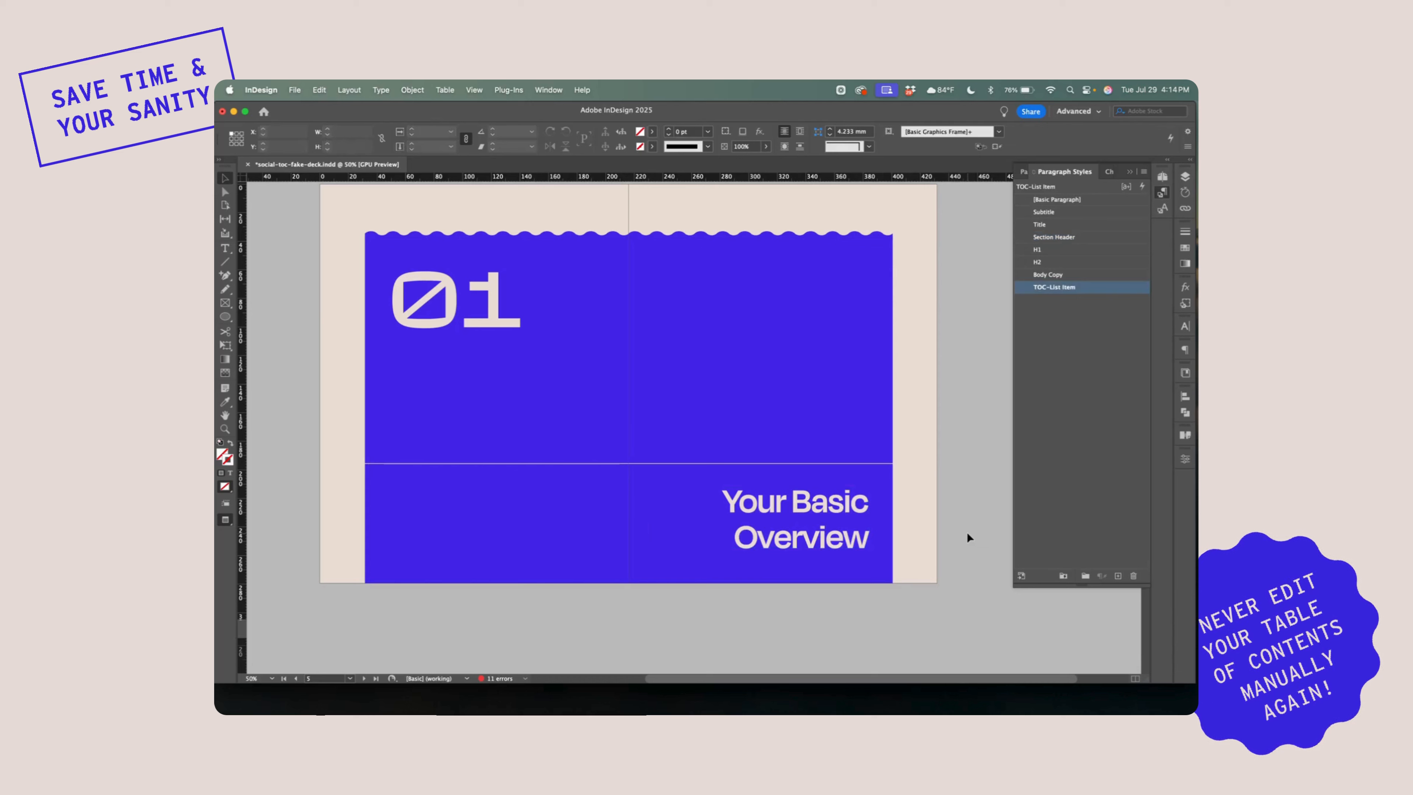
scroll(925, 328, "up", 1)
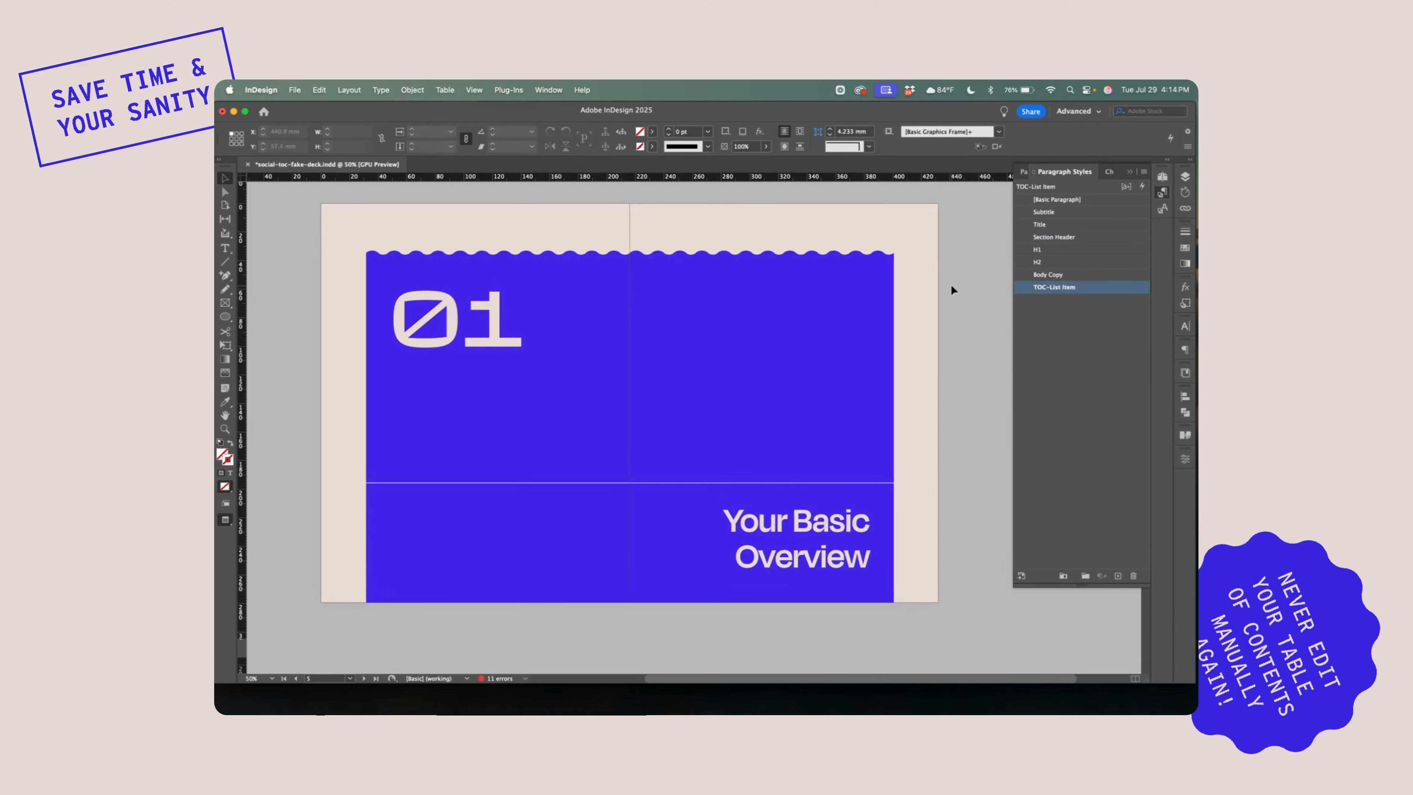
scroll(950, 284, "up", 5)
scroll(952, 290, "down", 4)
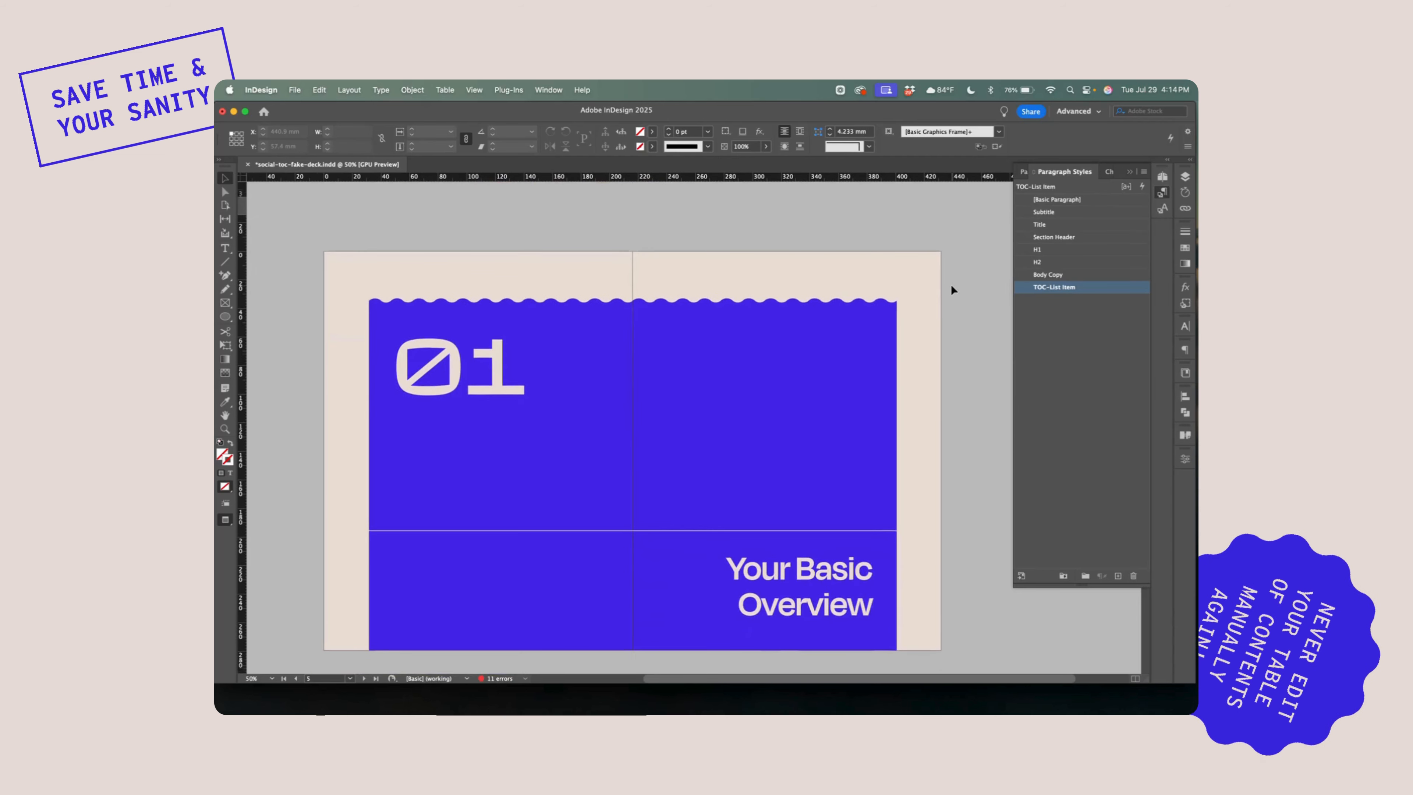
left_click(826, 564)
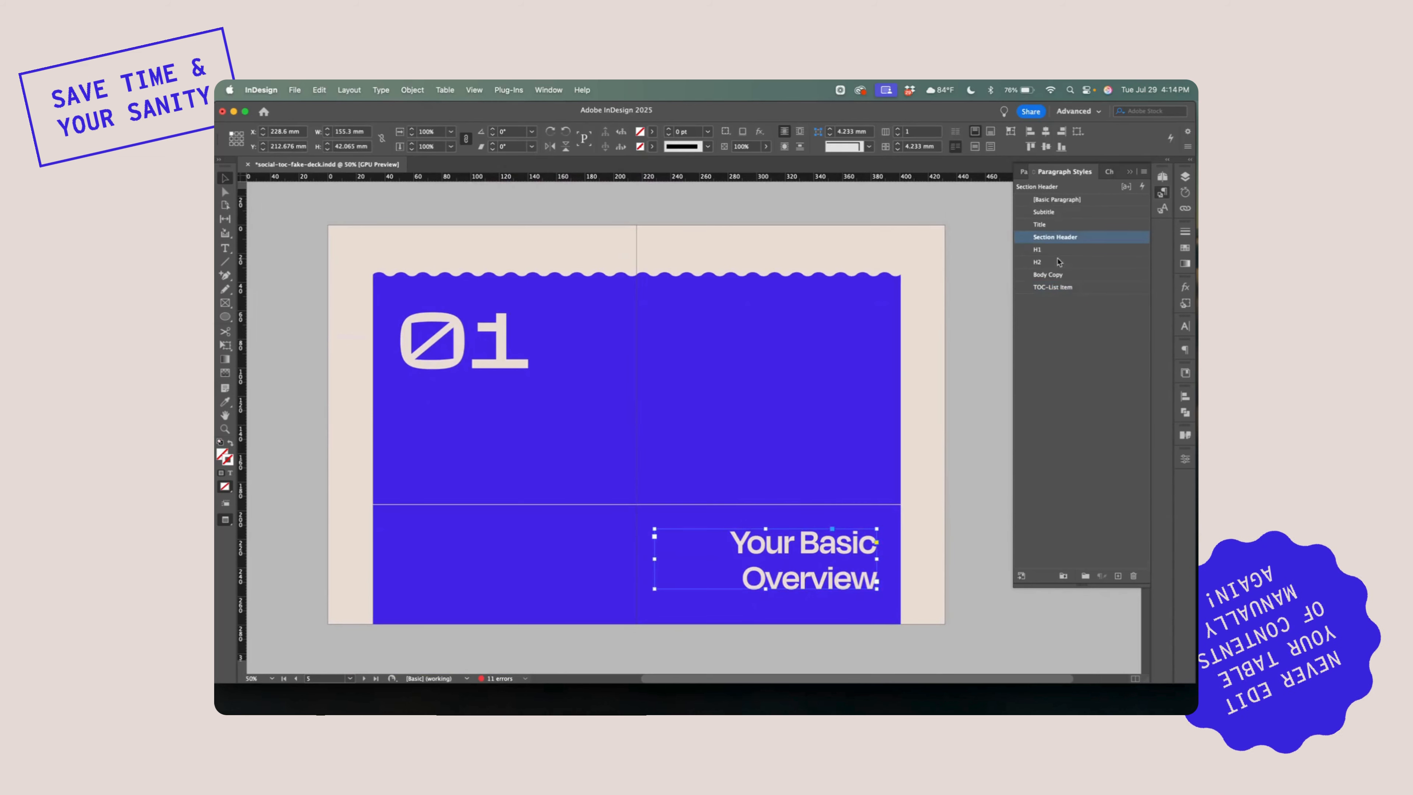
left_click(977, 327)
Return to spread 2-3 and review the document's character styles, ending with the paragraph styles on display
scroll(977, 328, "up", 12)
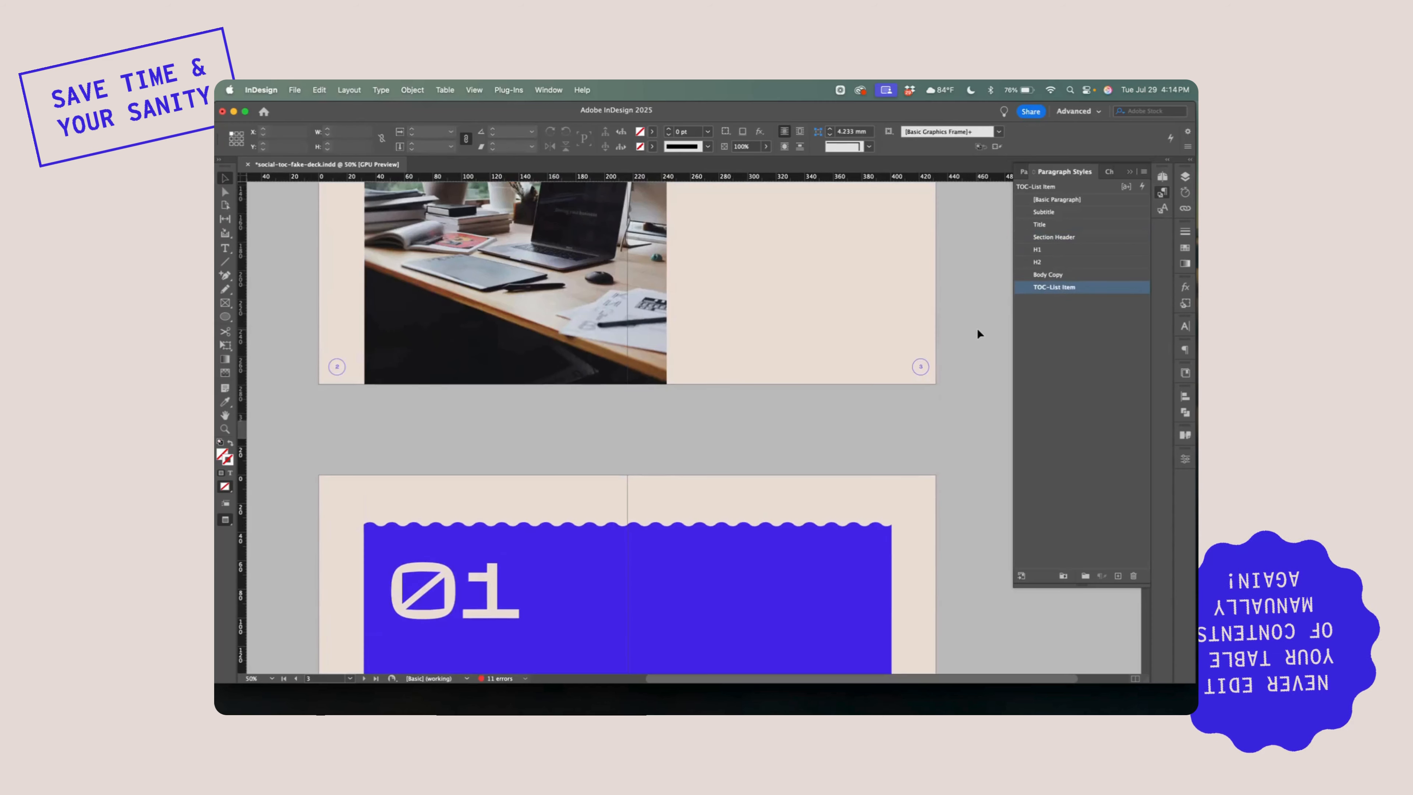
scroll(979, 333, "up", 3)
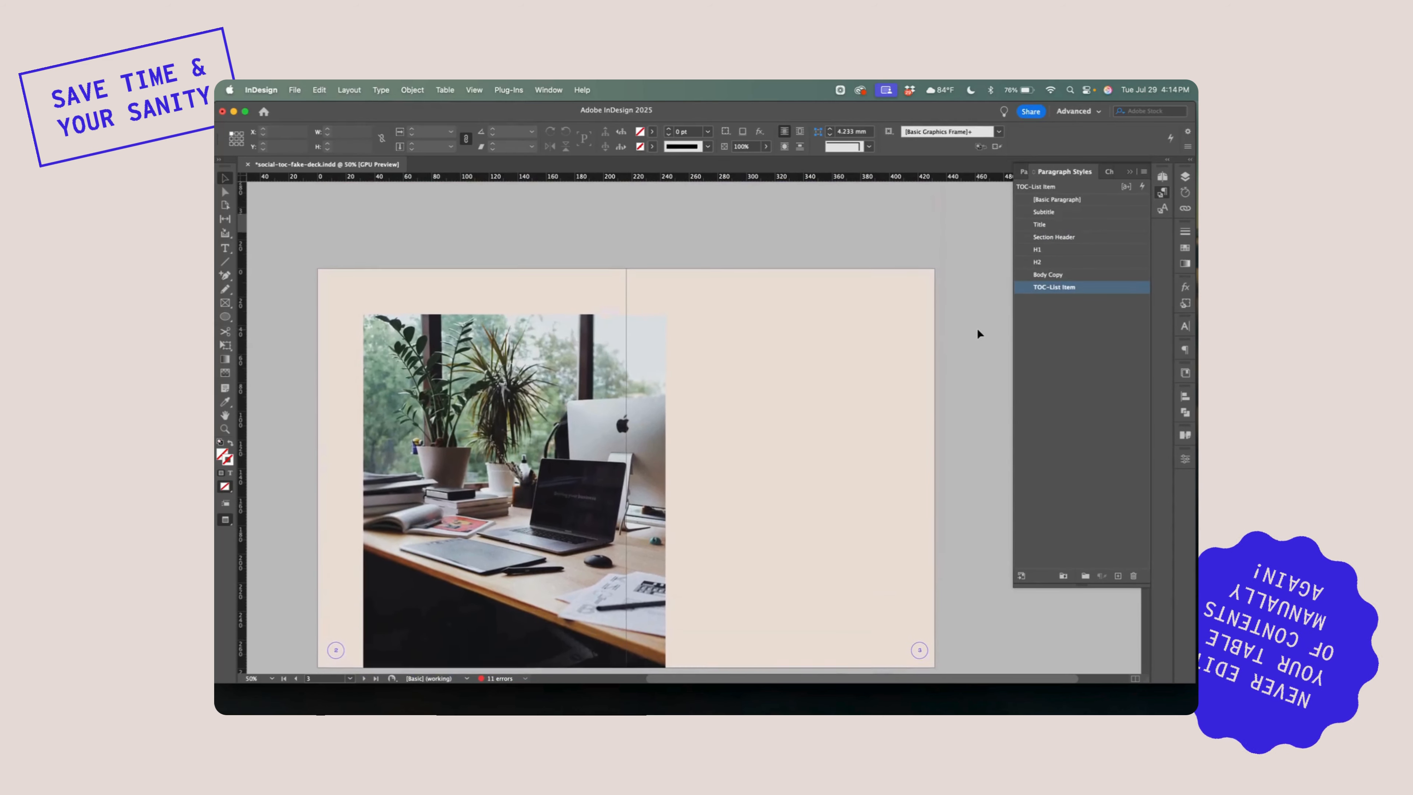
scroll(979, 334, "down", 1)
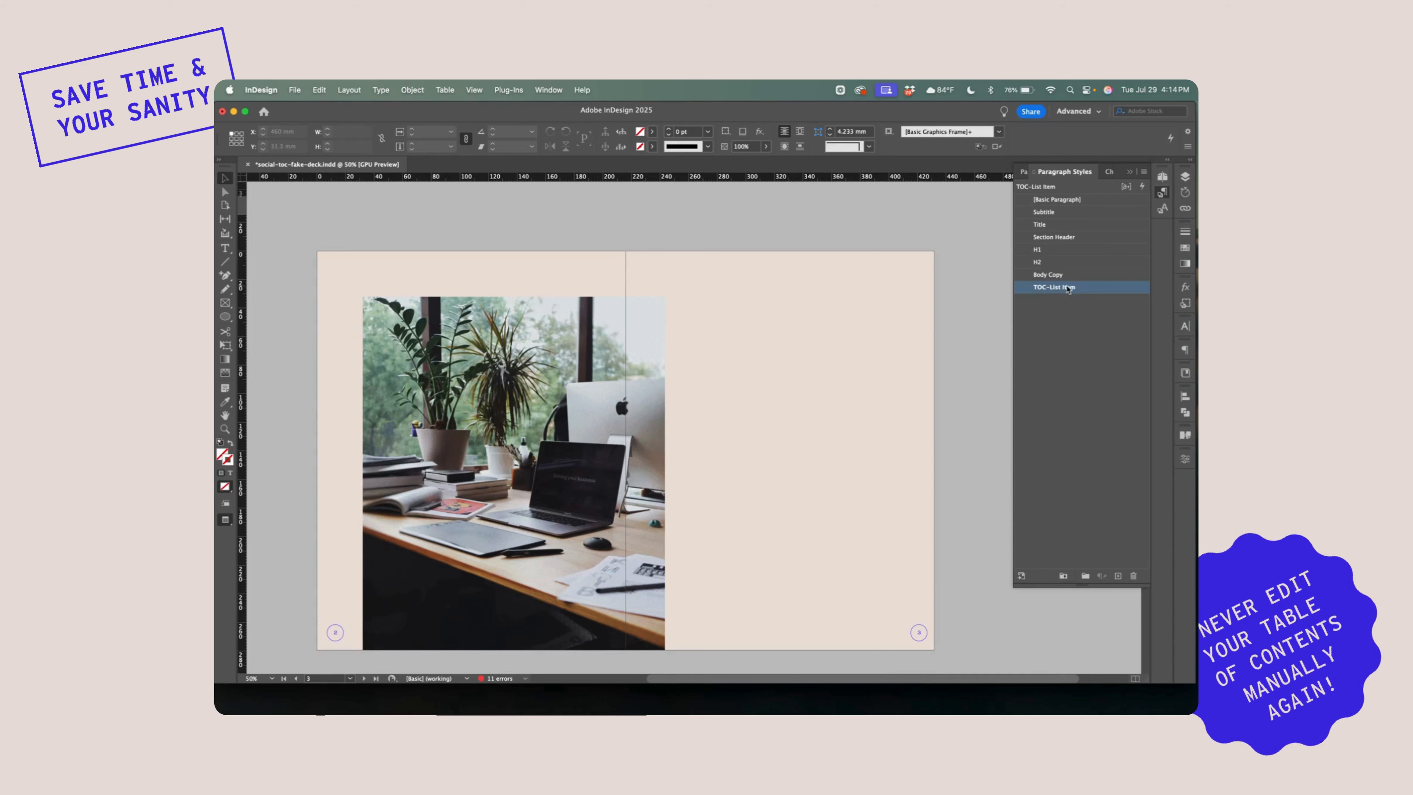
left_click(1108, 171)
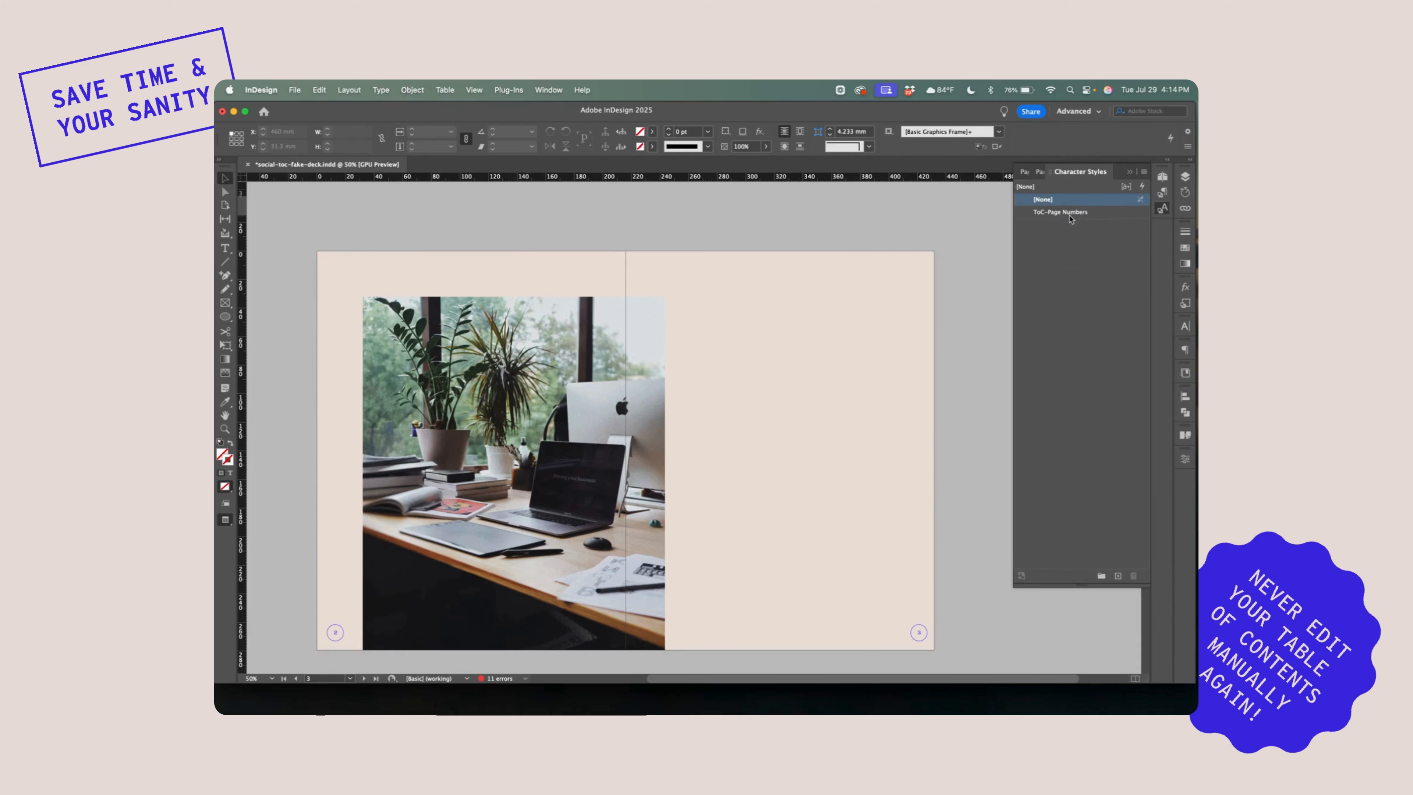
left_click(1038, 176)
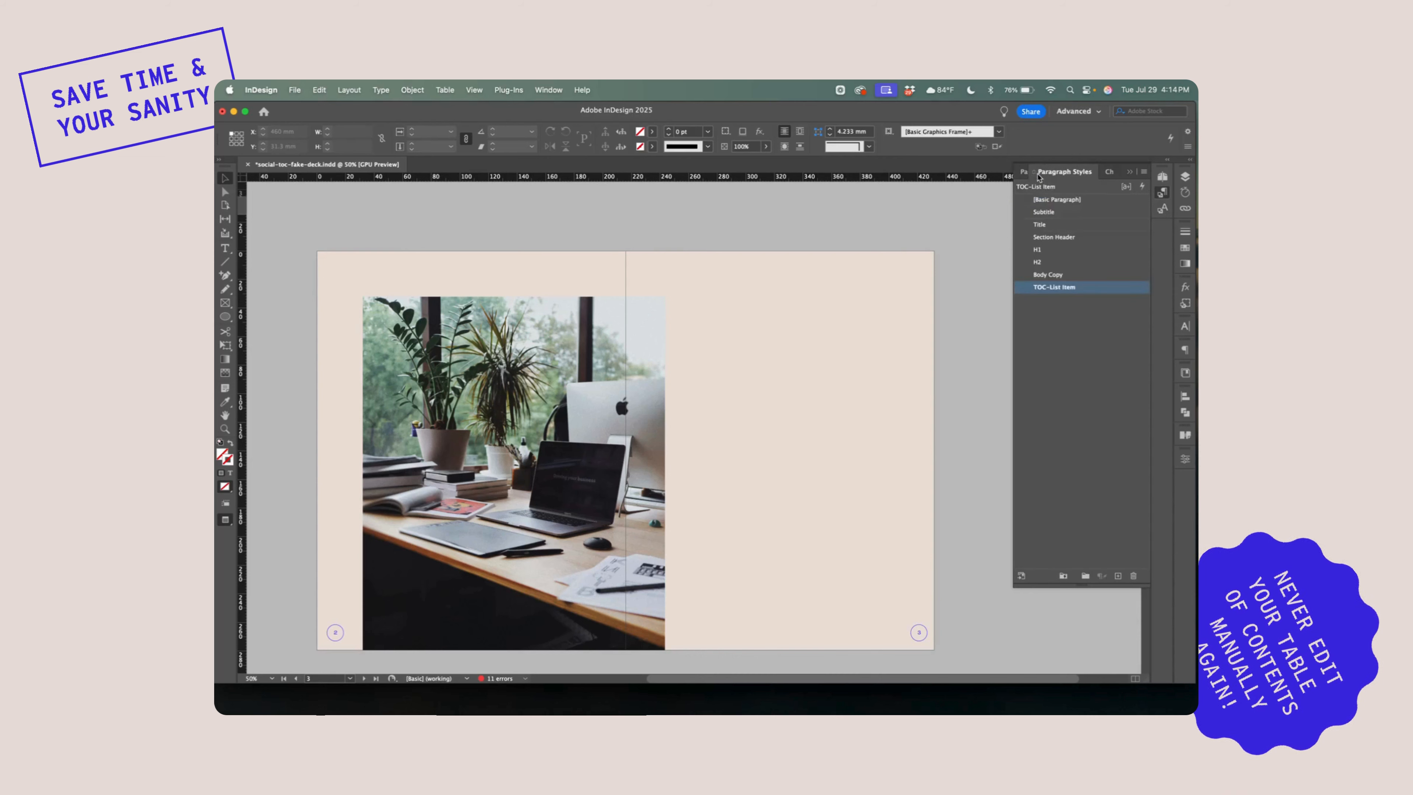
scroll(871, 259, "down", 1)
scroll(871, 258, "left", 1)
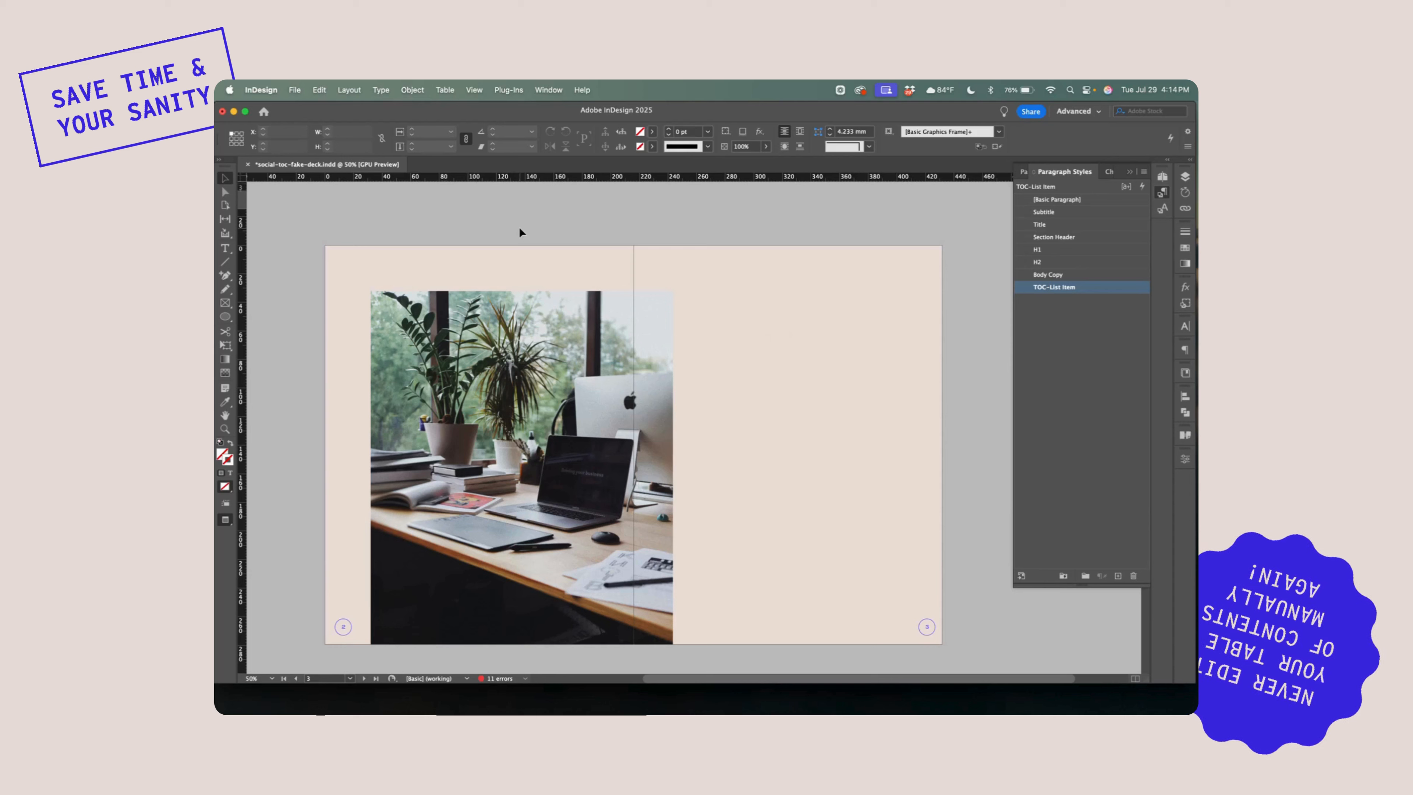
Open the table of contents settings and remove Section Header from the included paragraph styles
left_click(349, 89)
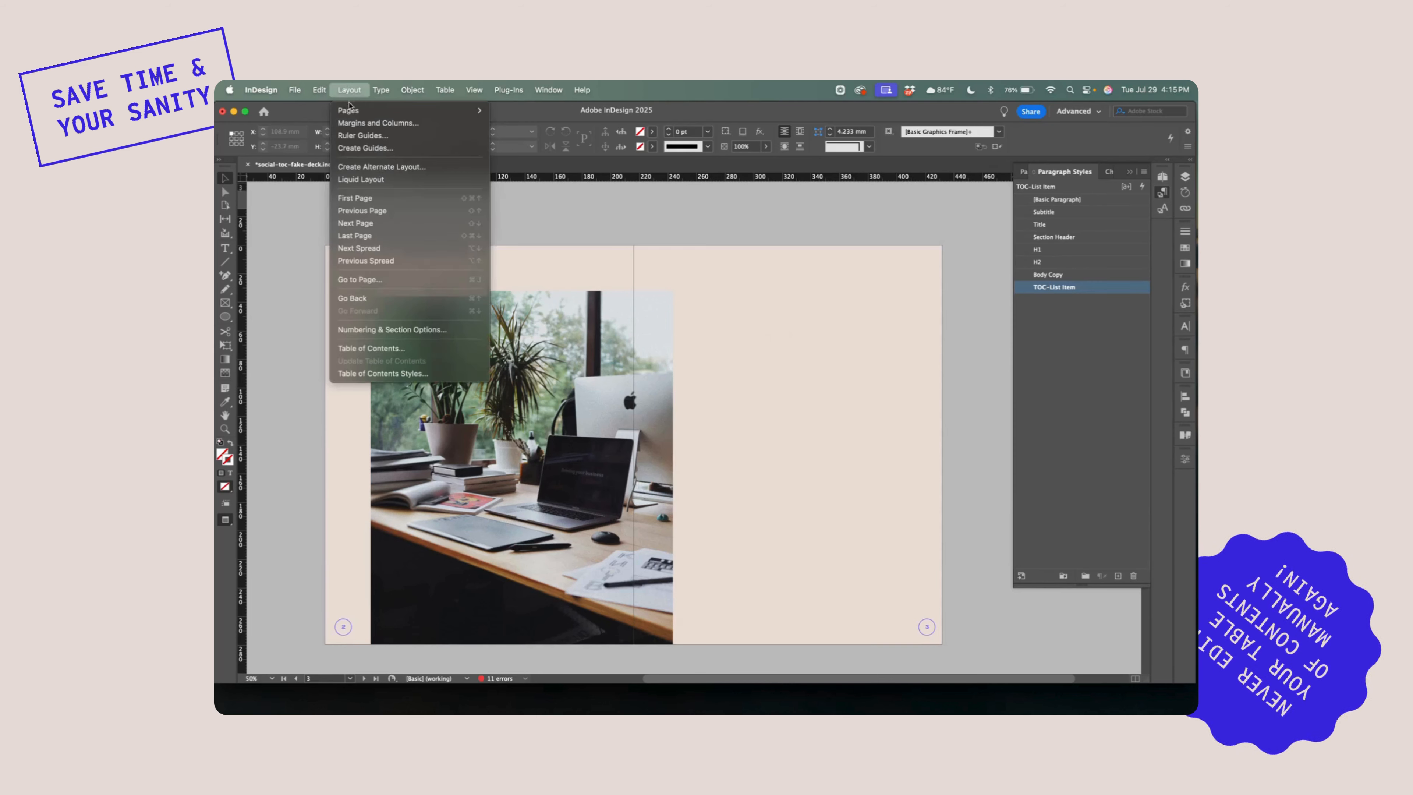
left_click(377, 351)
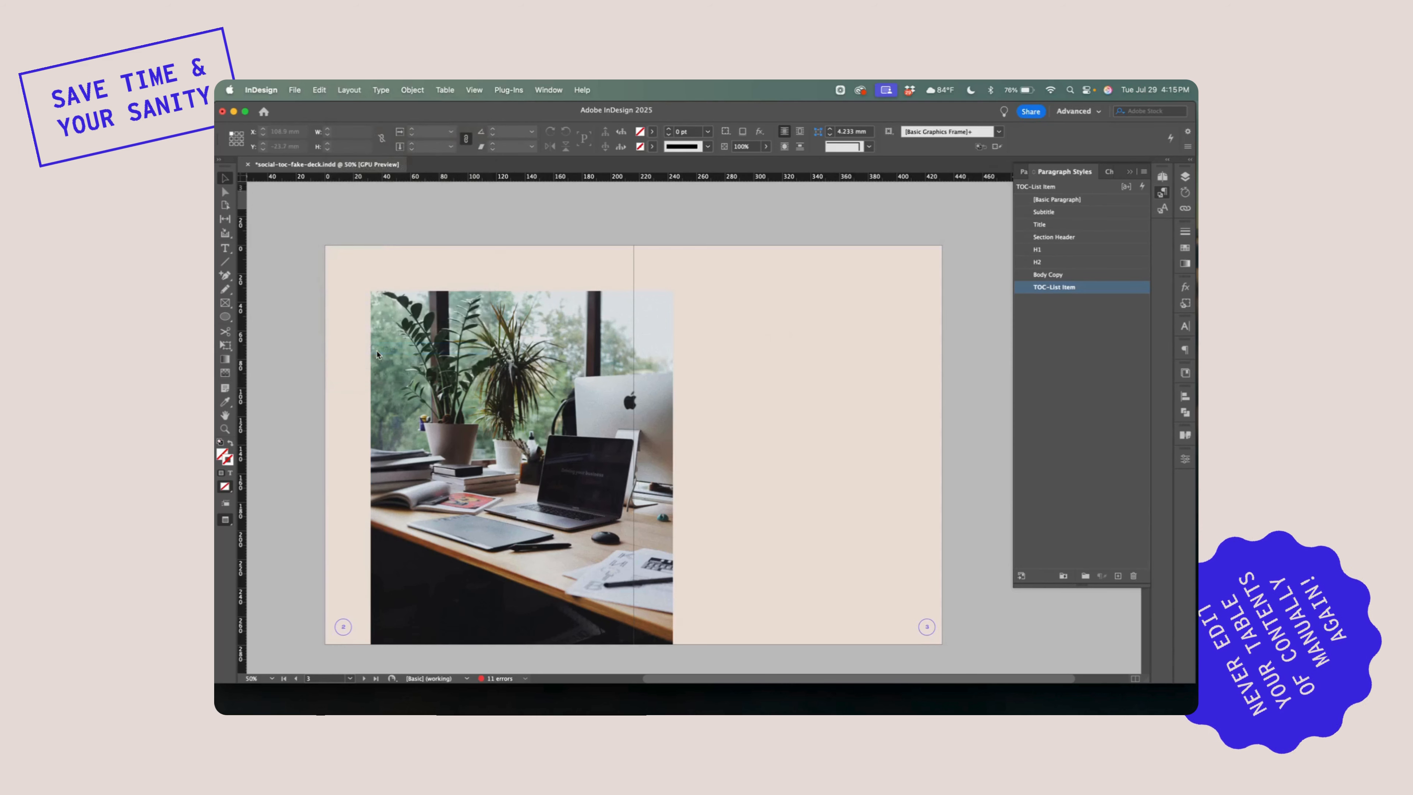
left_click(629, 354)
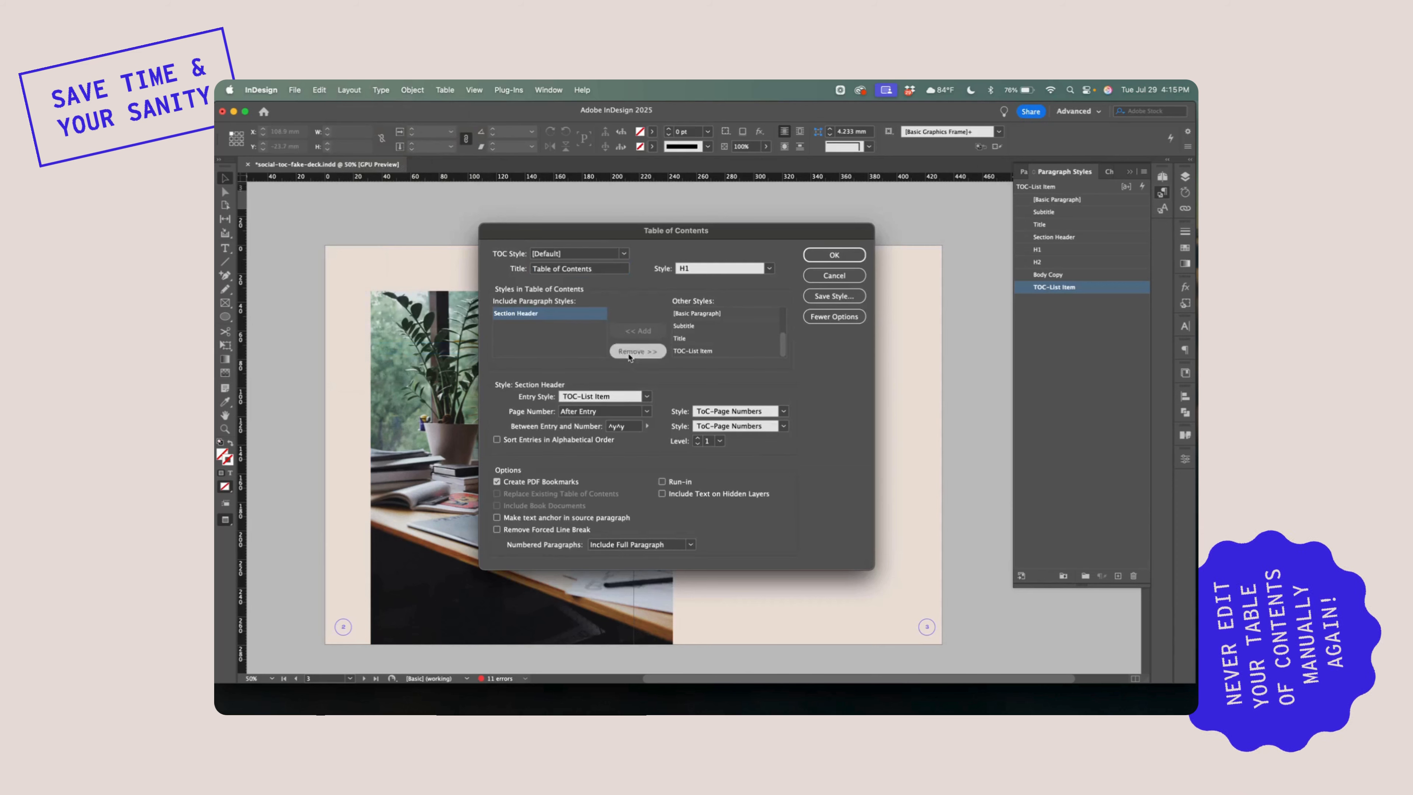
left_click_drag(619, 233, 630, 230)
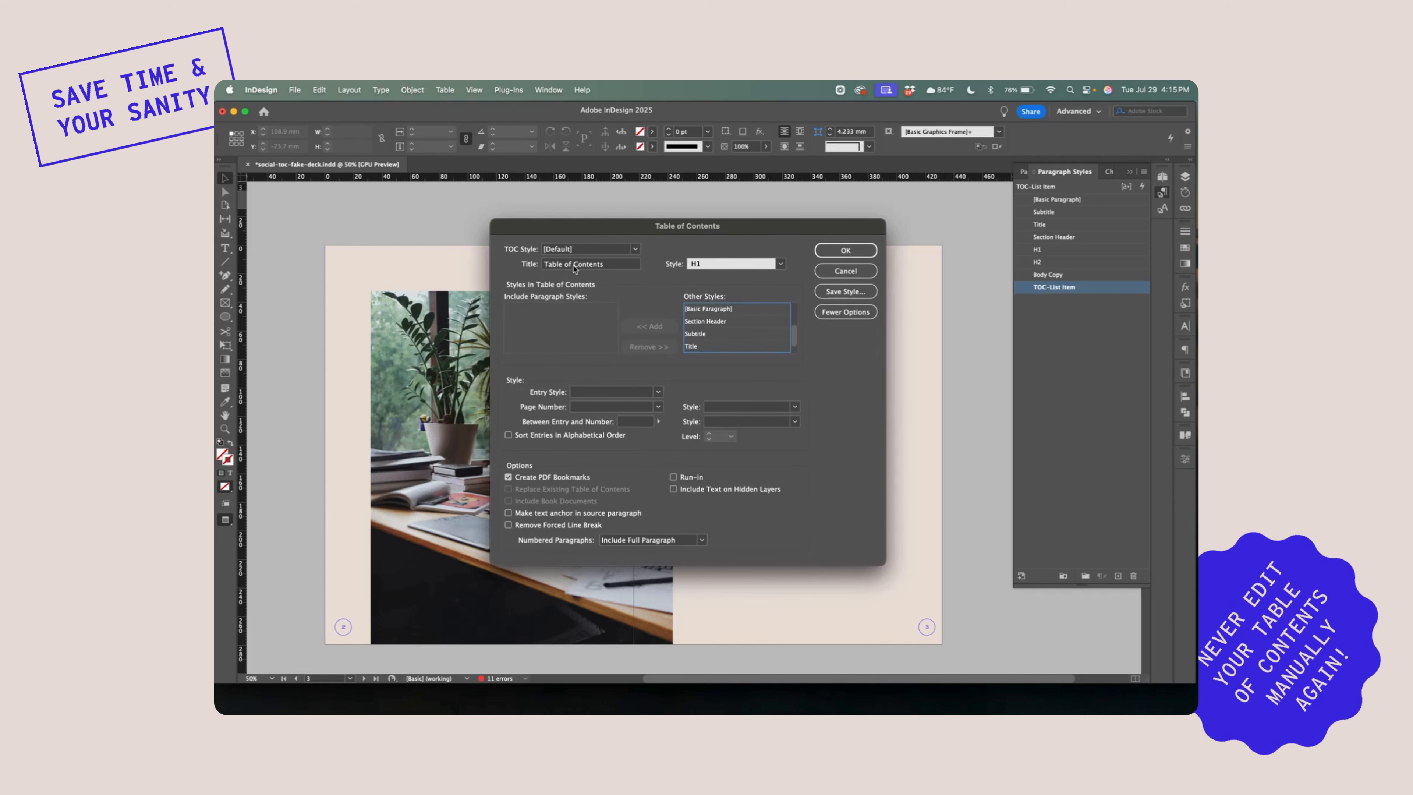
Use "Table of Contents" as the contents title and assign it the H1 paragraph style
left_click(601, 265)
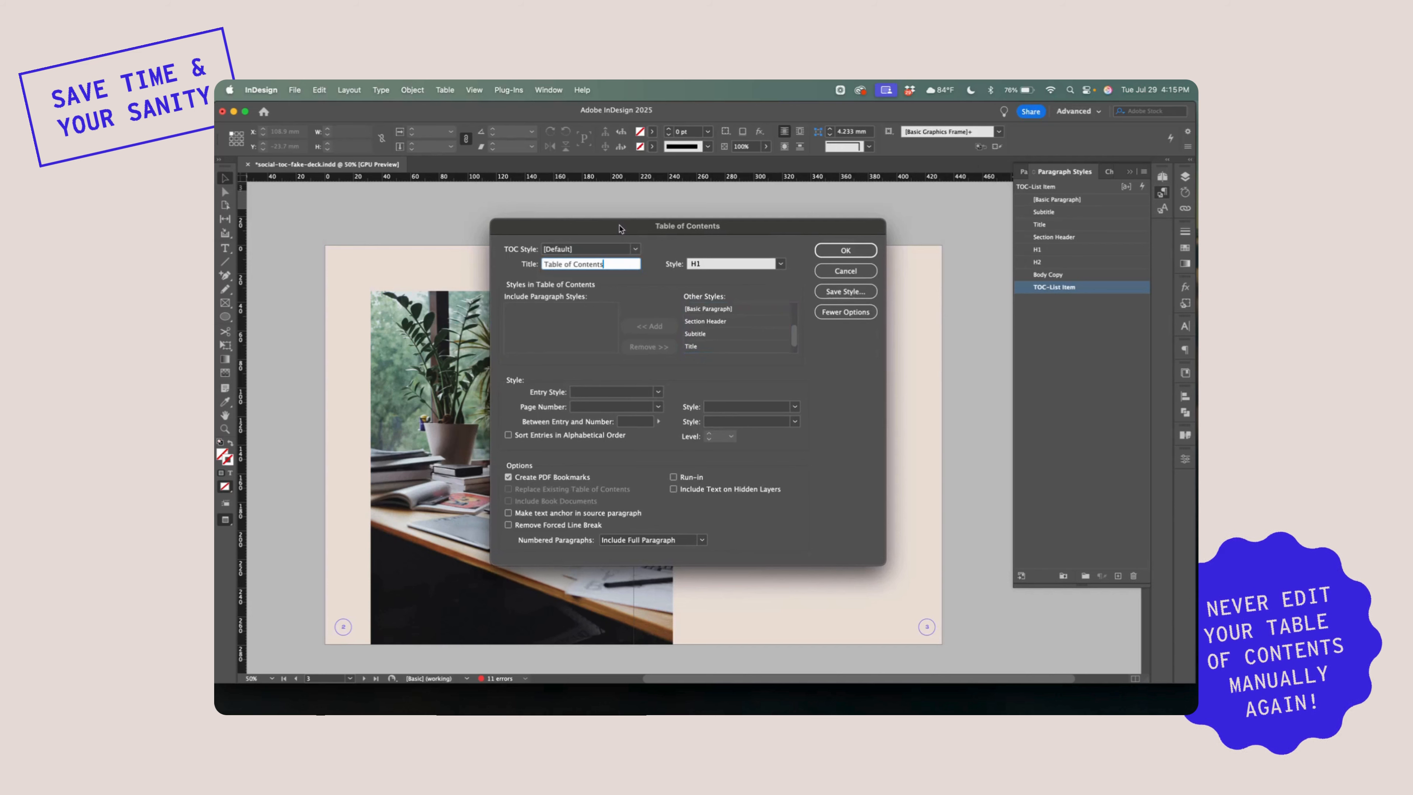
triple_click(565, 267)
left_click(619, 267)
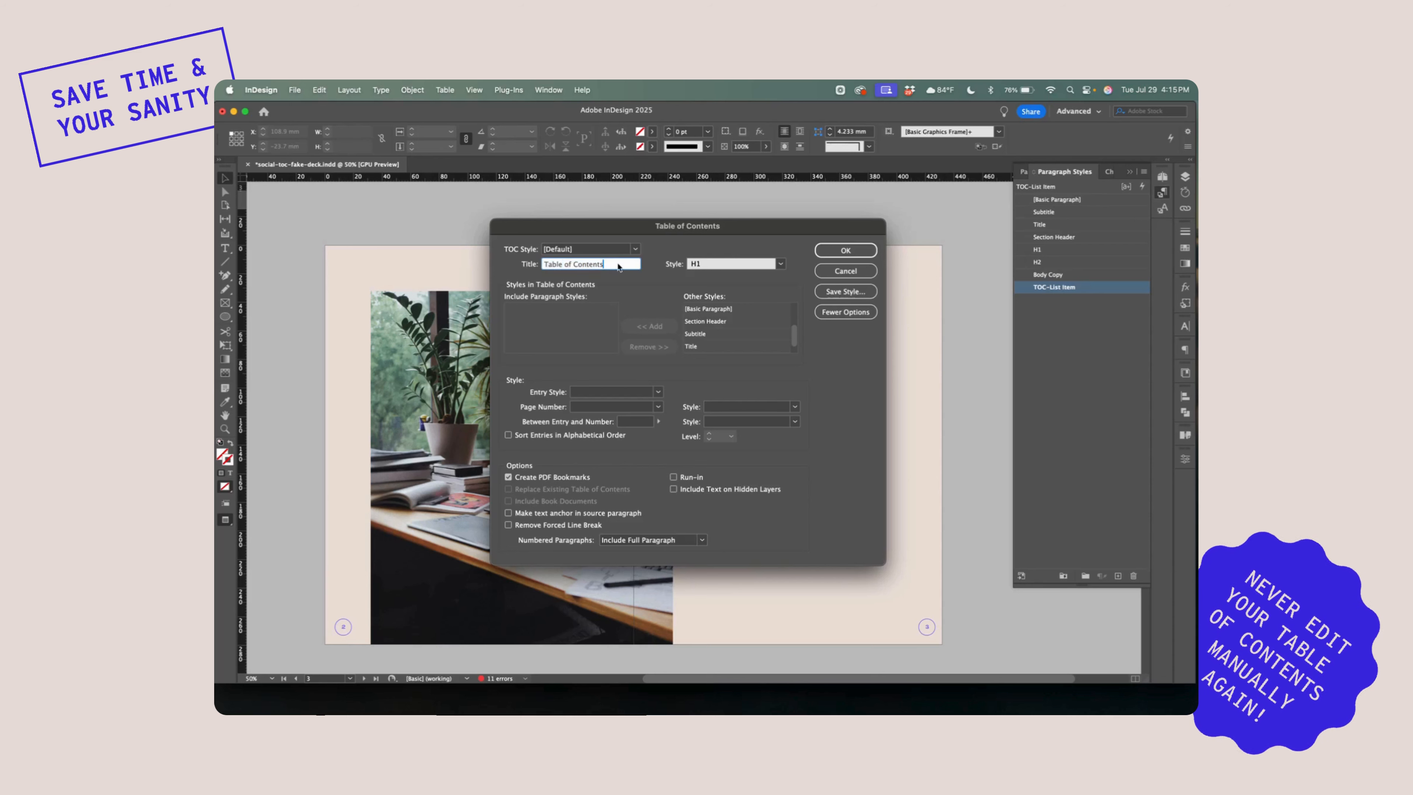
left_click(778, 266)
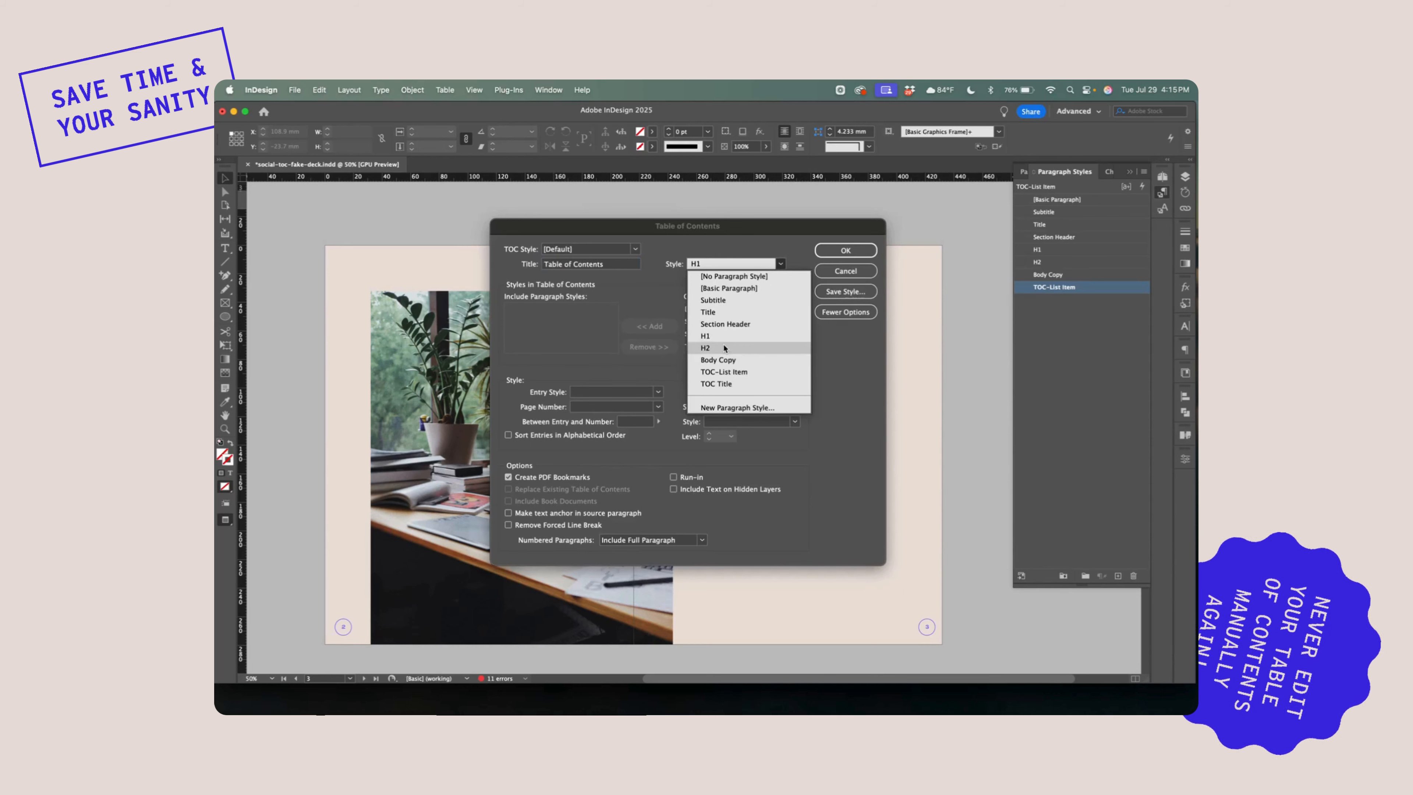
left_click(738, 336)
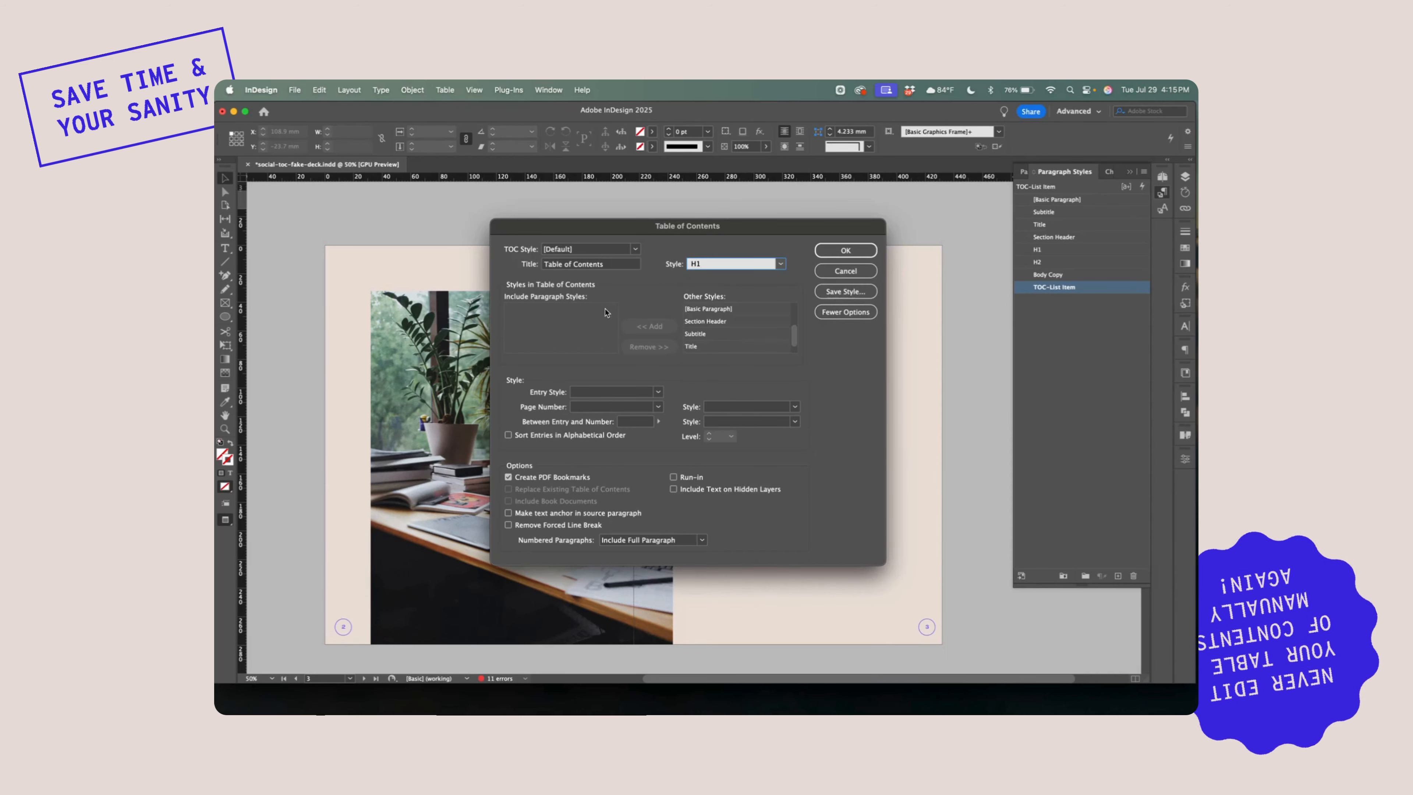
Add the Section Header paragraph style to the styles included in the table of contents
left_click(582, 329)
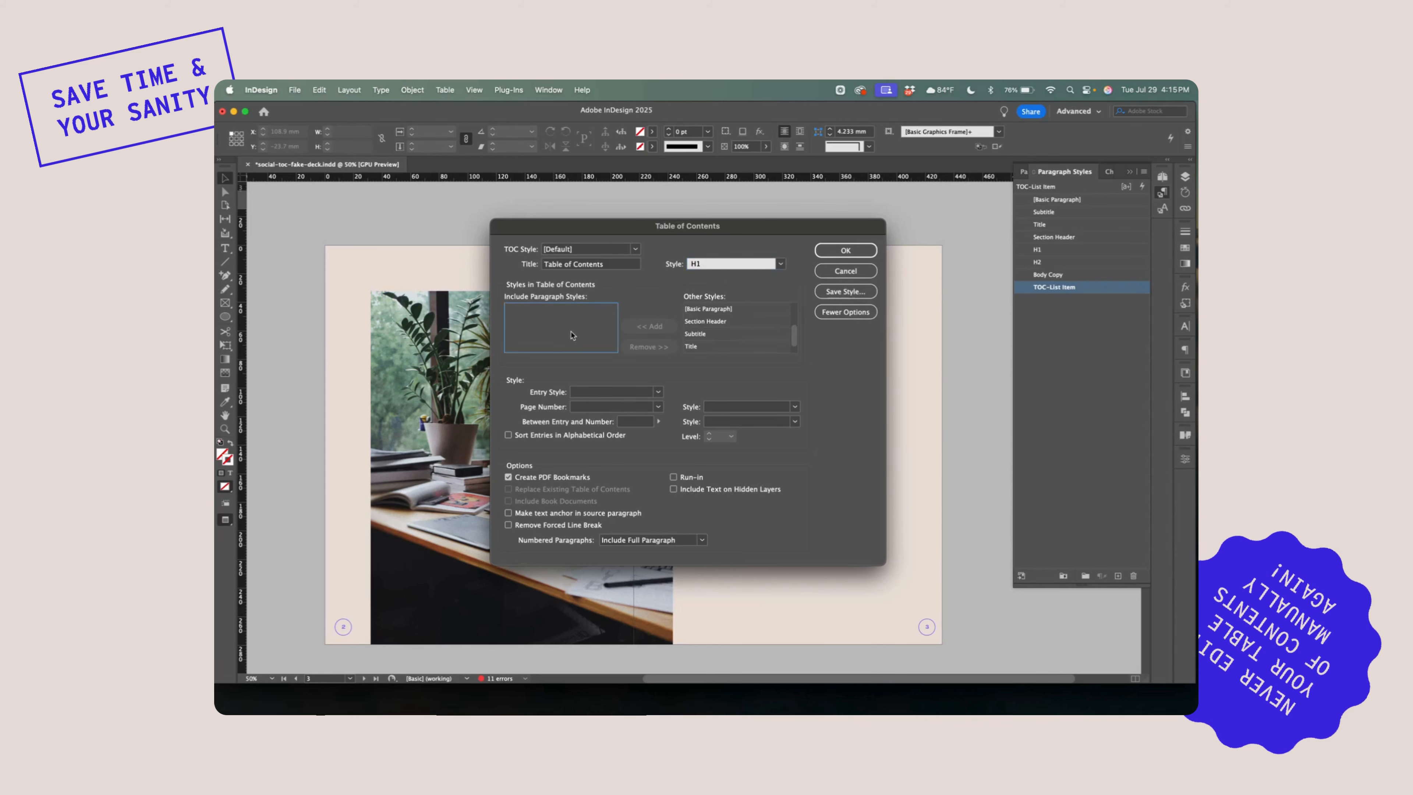
scroll(732, 337, "down", 1)
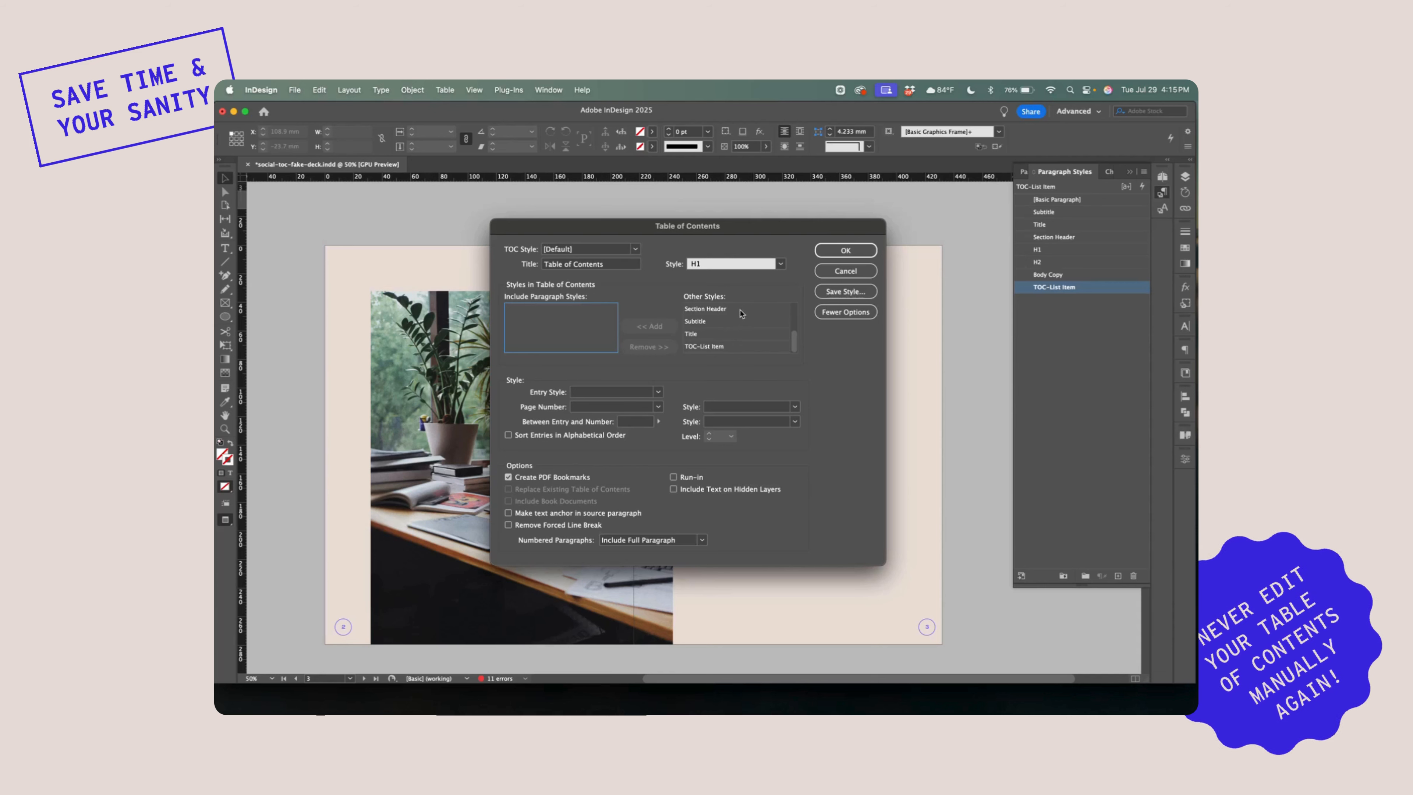
left_click(740, 314)
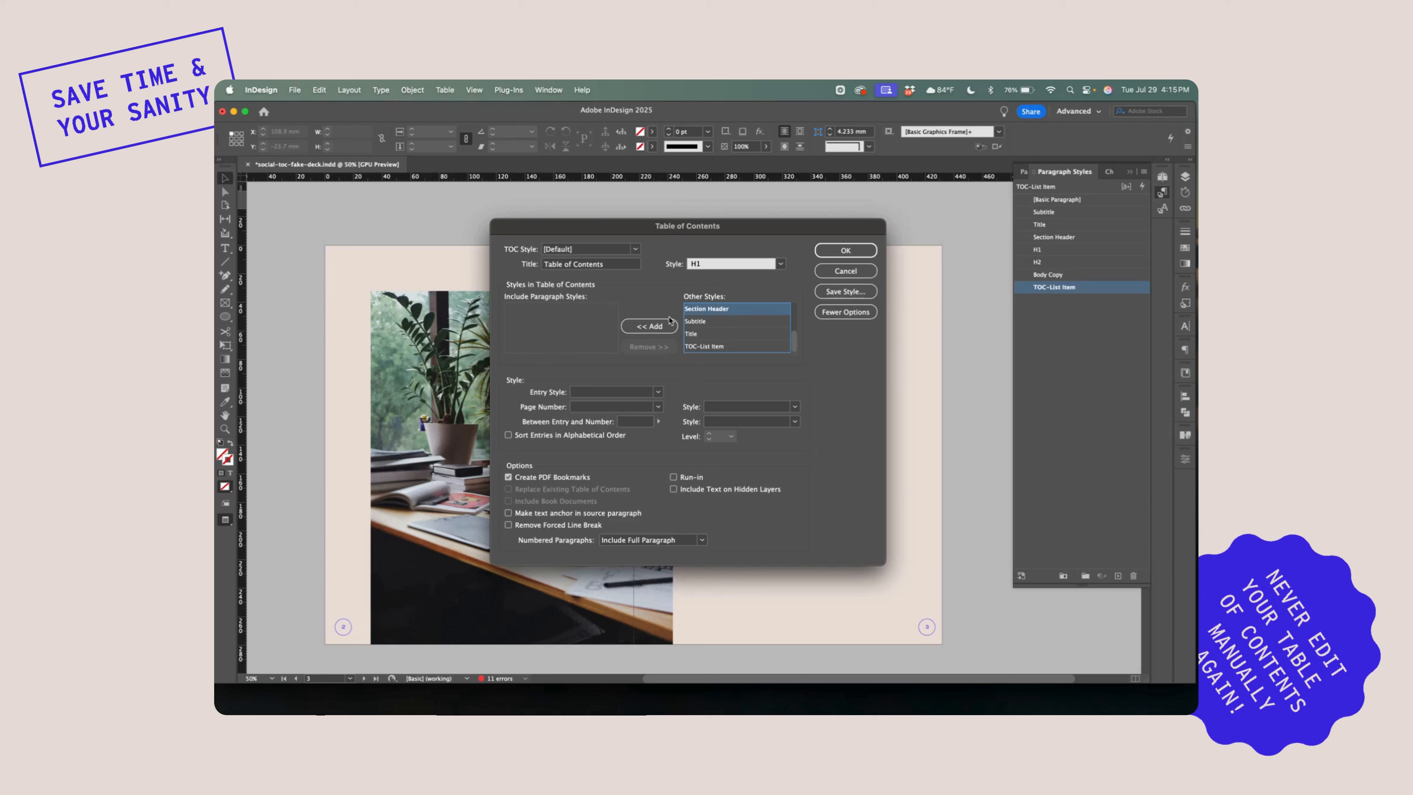
left_click(650, 326)
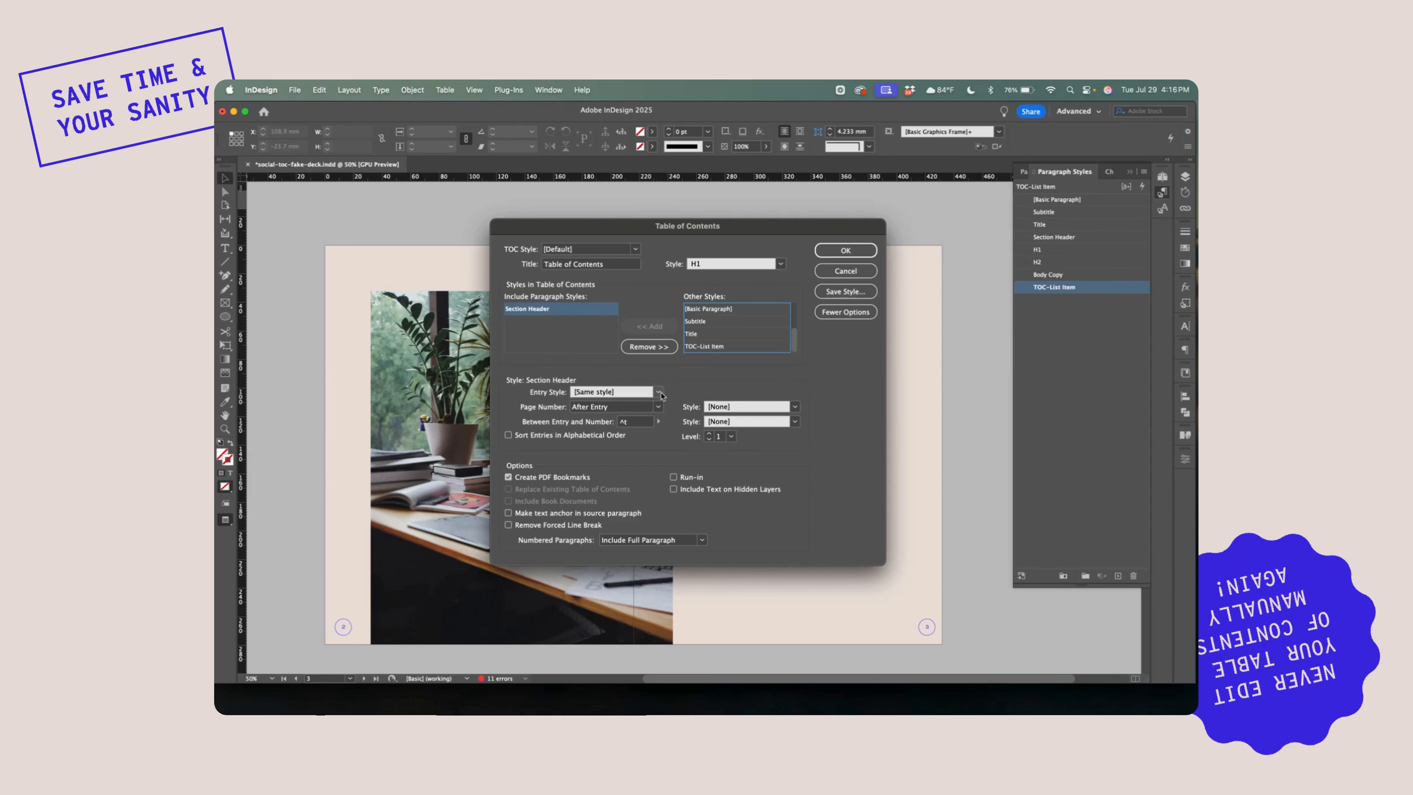
Assign TOC-List Item as the entry style for the included Section Header style
left_click(659, 392)
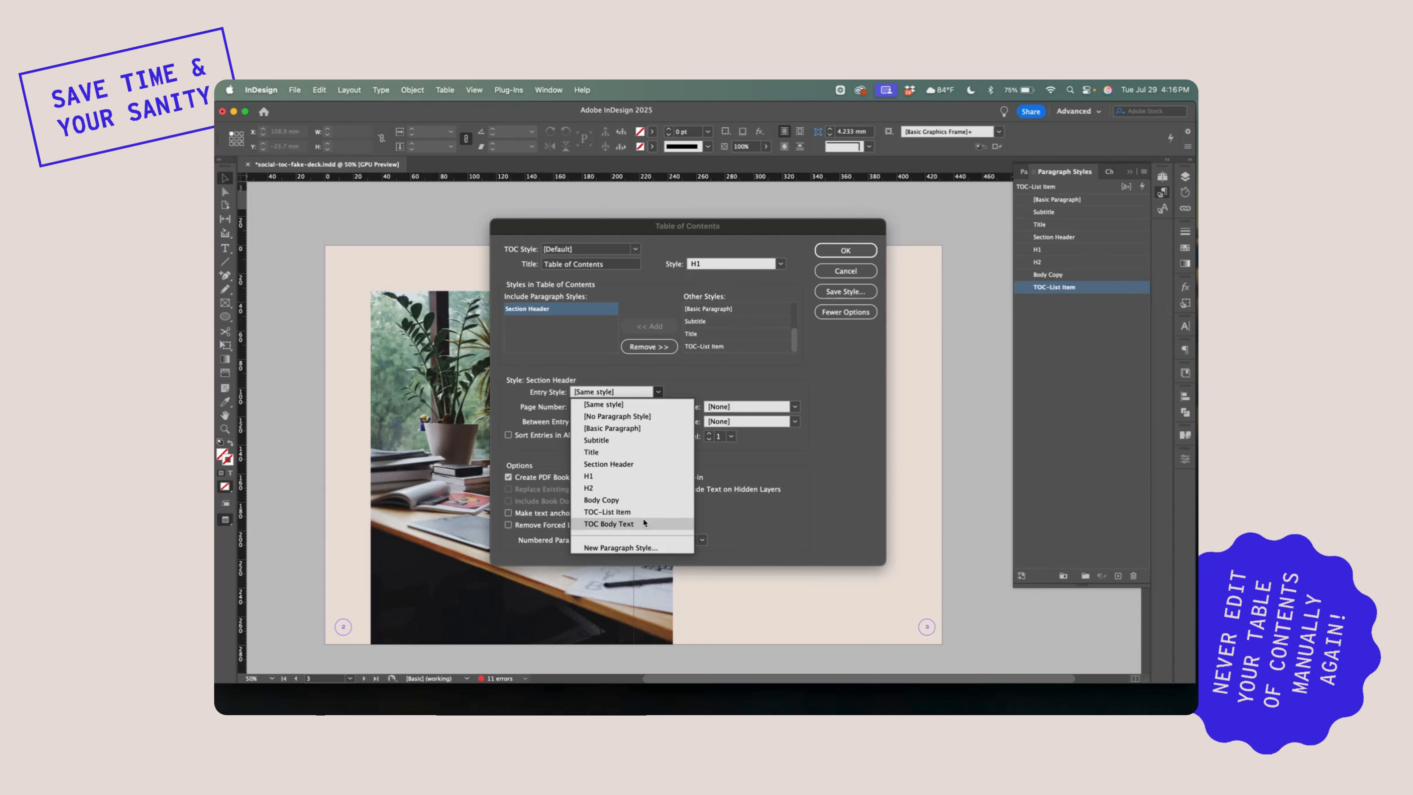
left_click(658, 392)
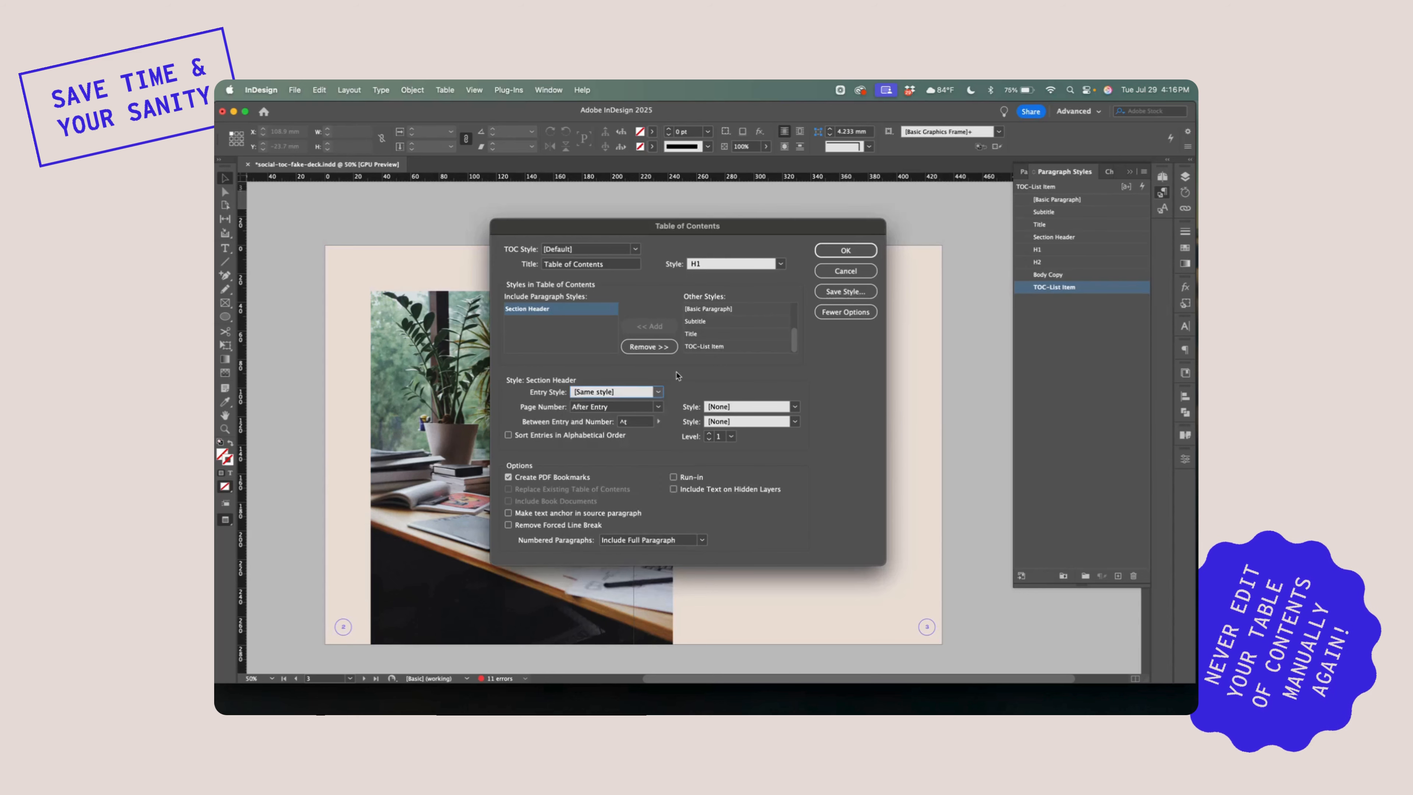
left_click(659, 394)
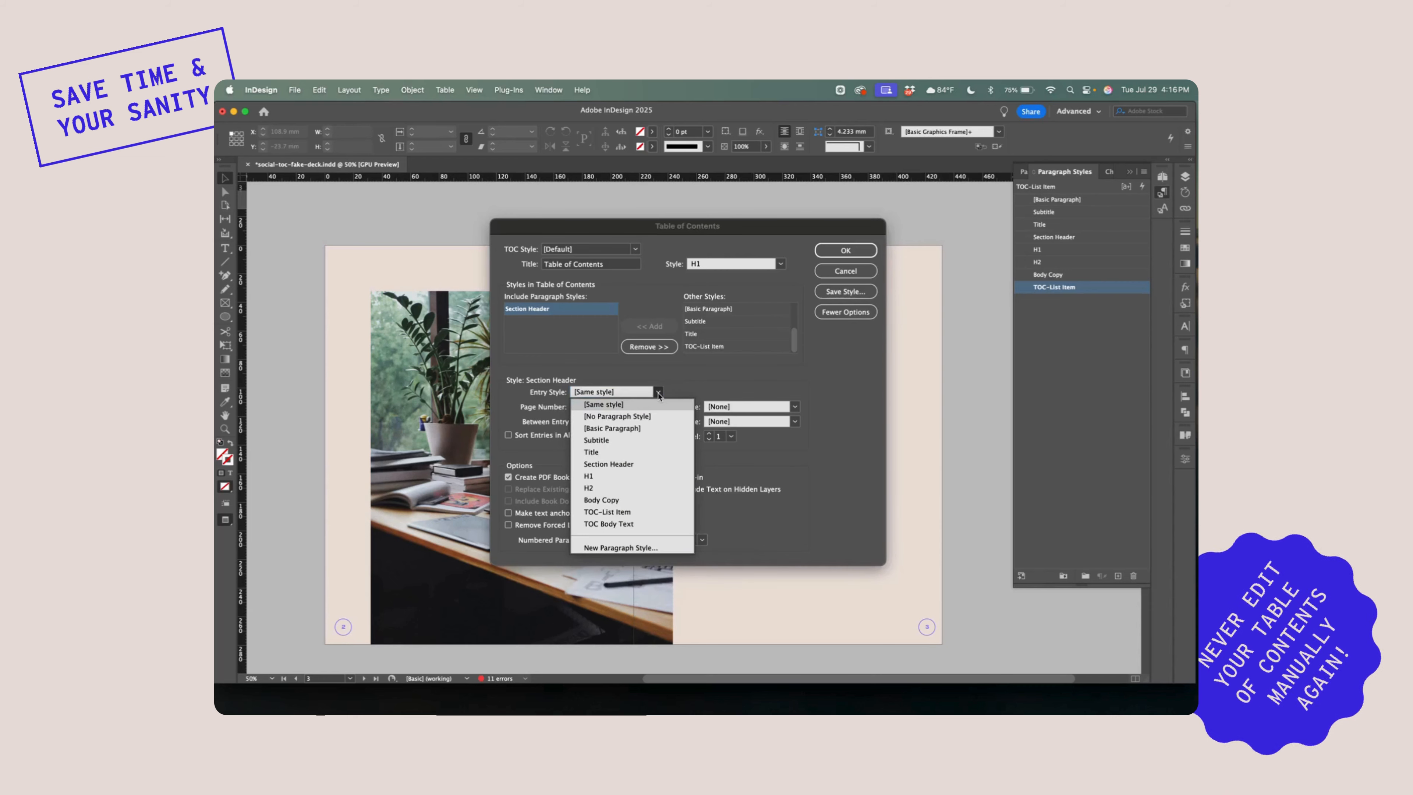
left_click(634, 513)
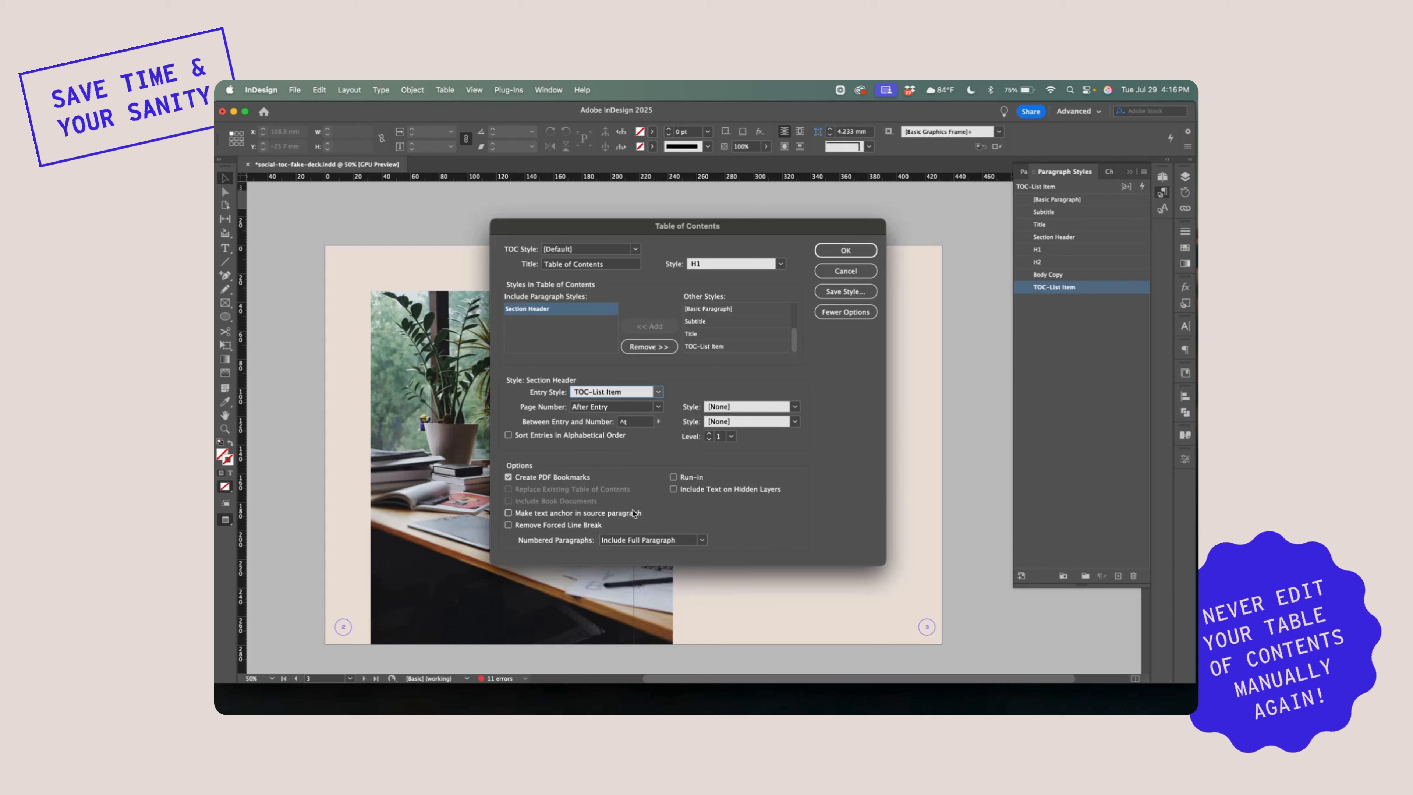
Keep page numbers after each entry and replace the separator between entry and number with a Right Indent Tab
left_click(658, 407)
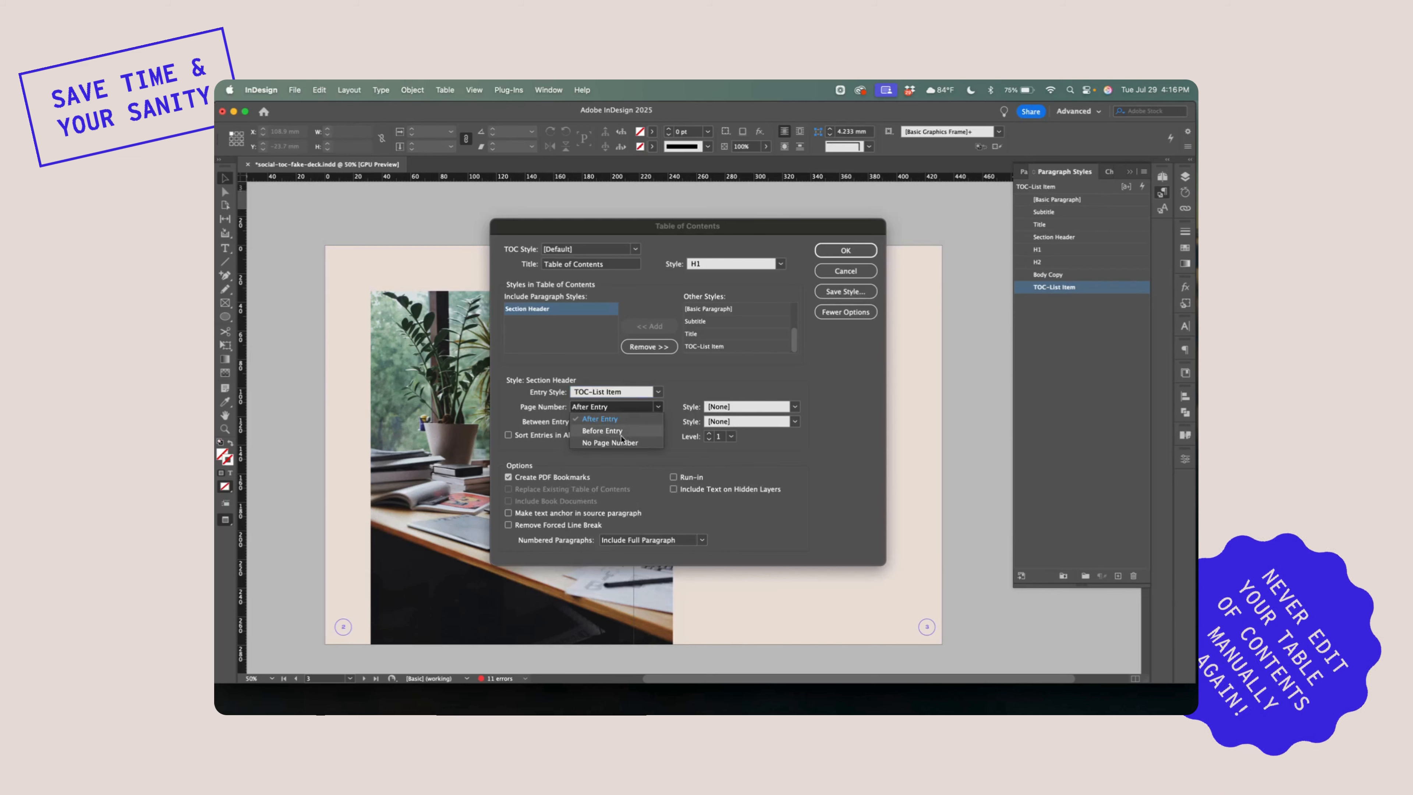
left_click(638, 423)
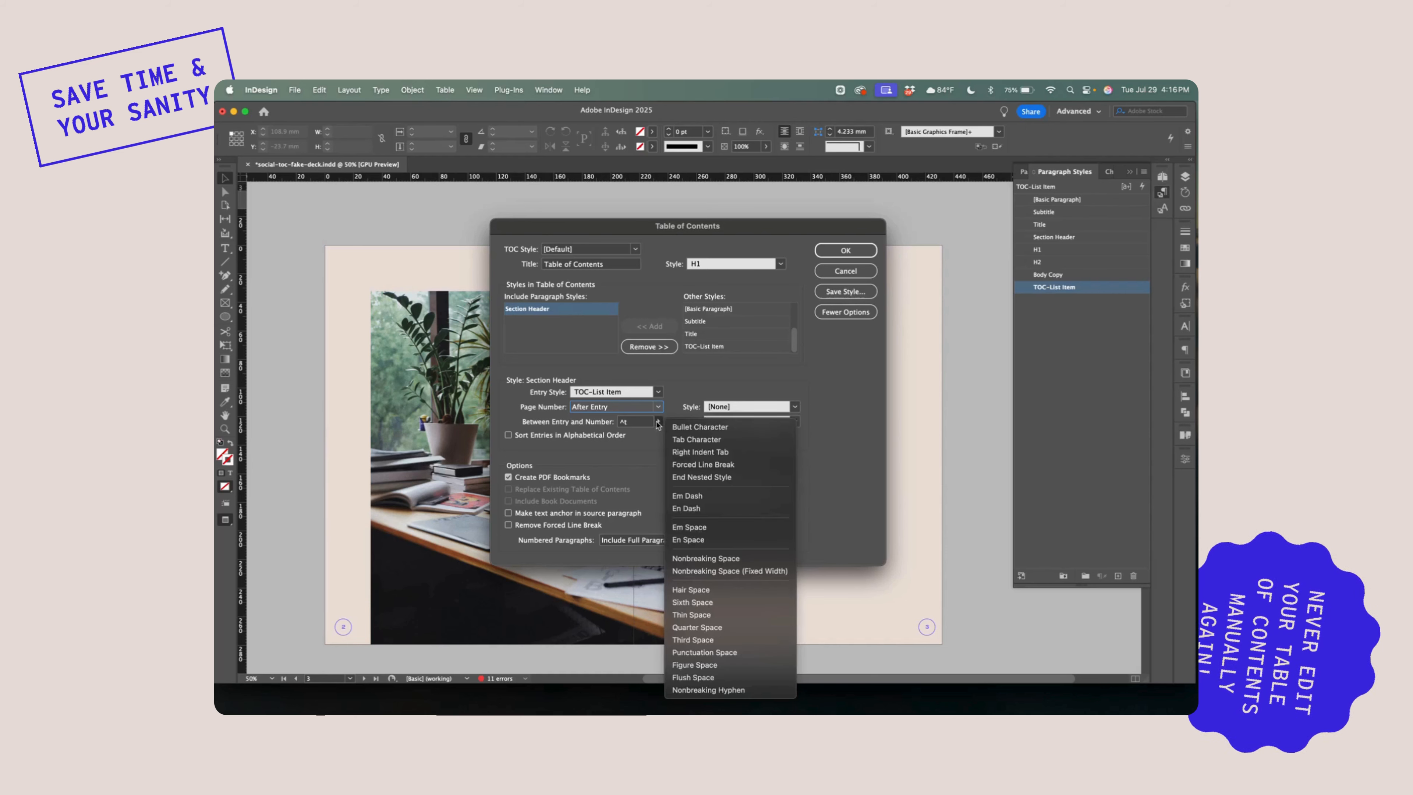
left_click(641, 428)
left_click(638, 423)
key("BackSpace")
left_click(659, 422)
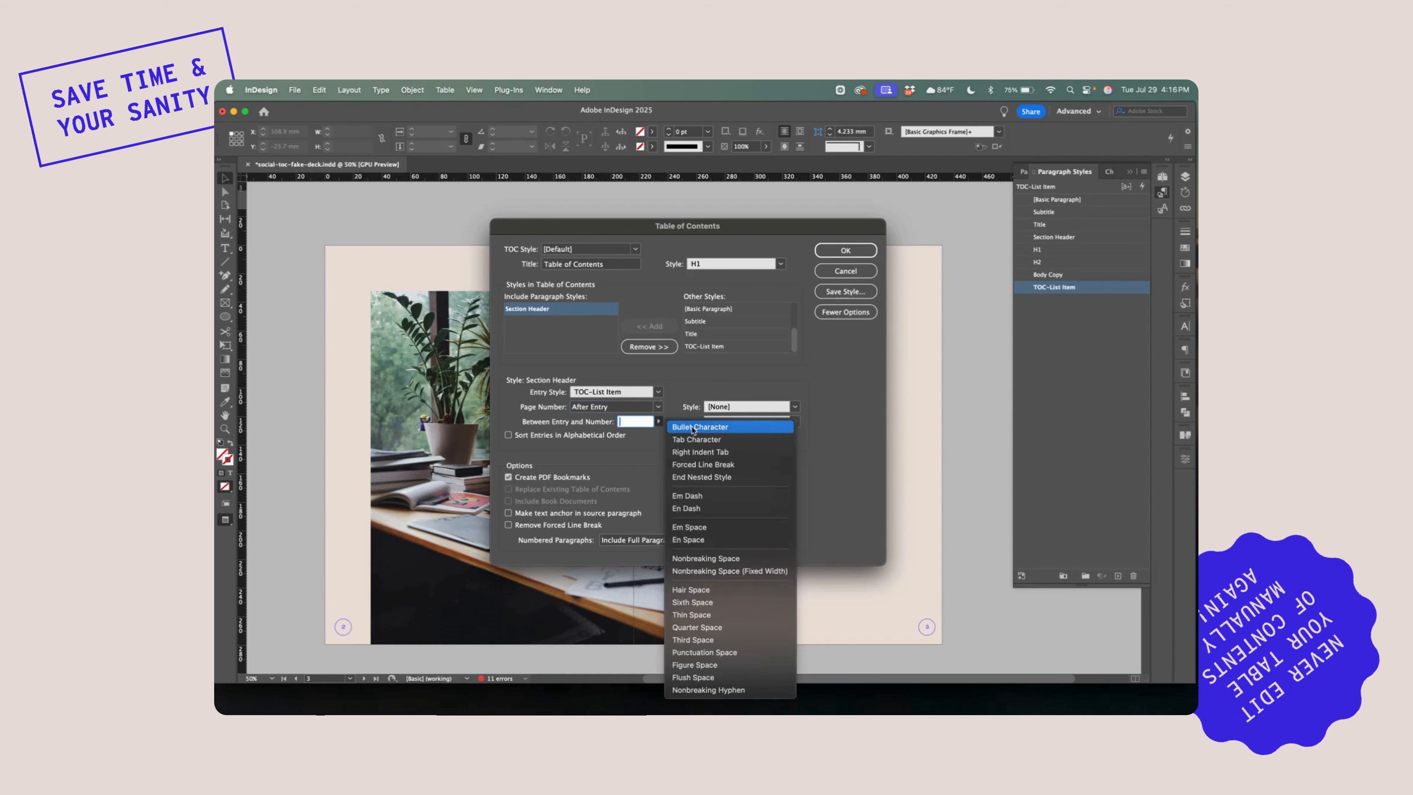
left_click(734, 451)
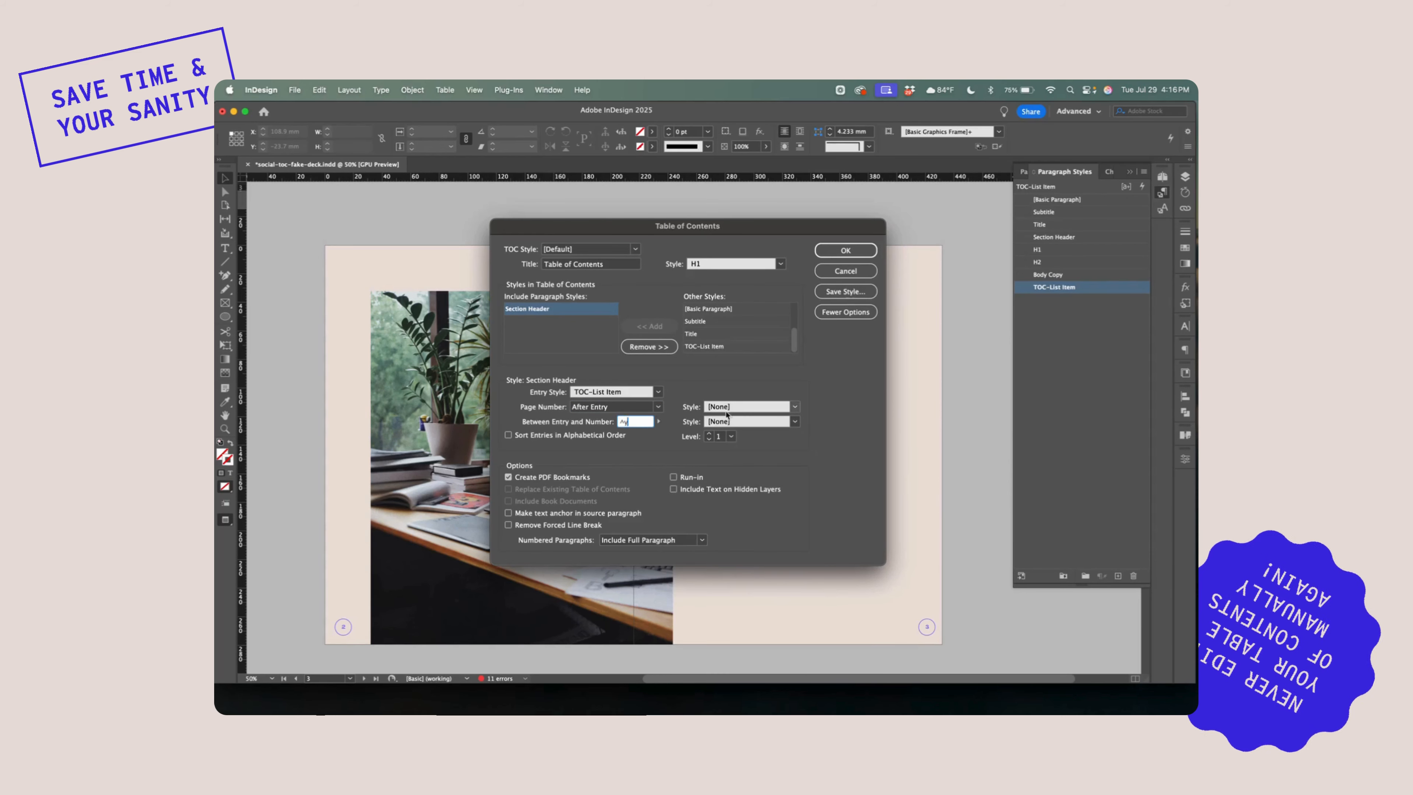
Apply the ToC-Page Numbers character style to both the page number and the separator between entry and number
left_click(794, 407)
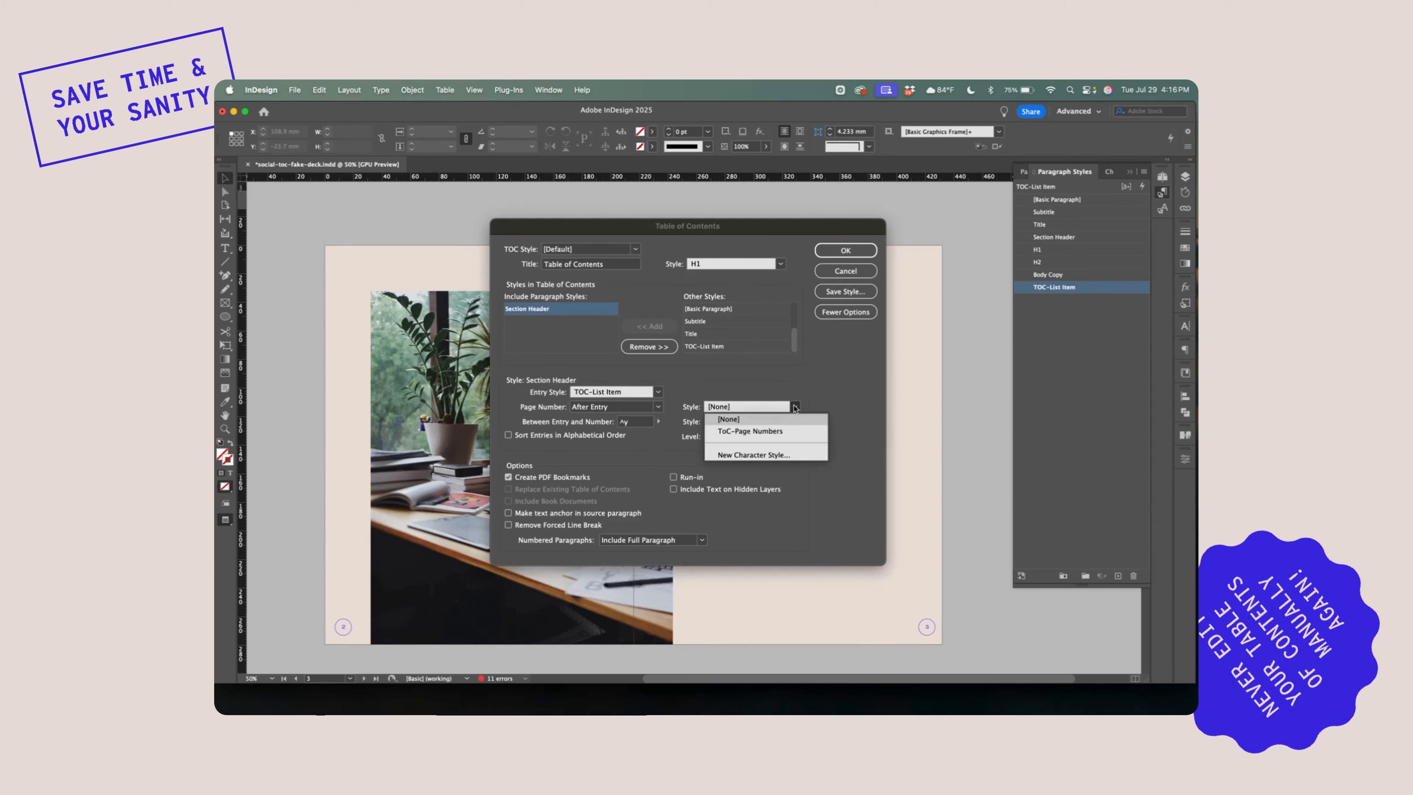
left_click(750, 430)
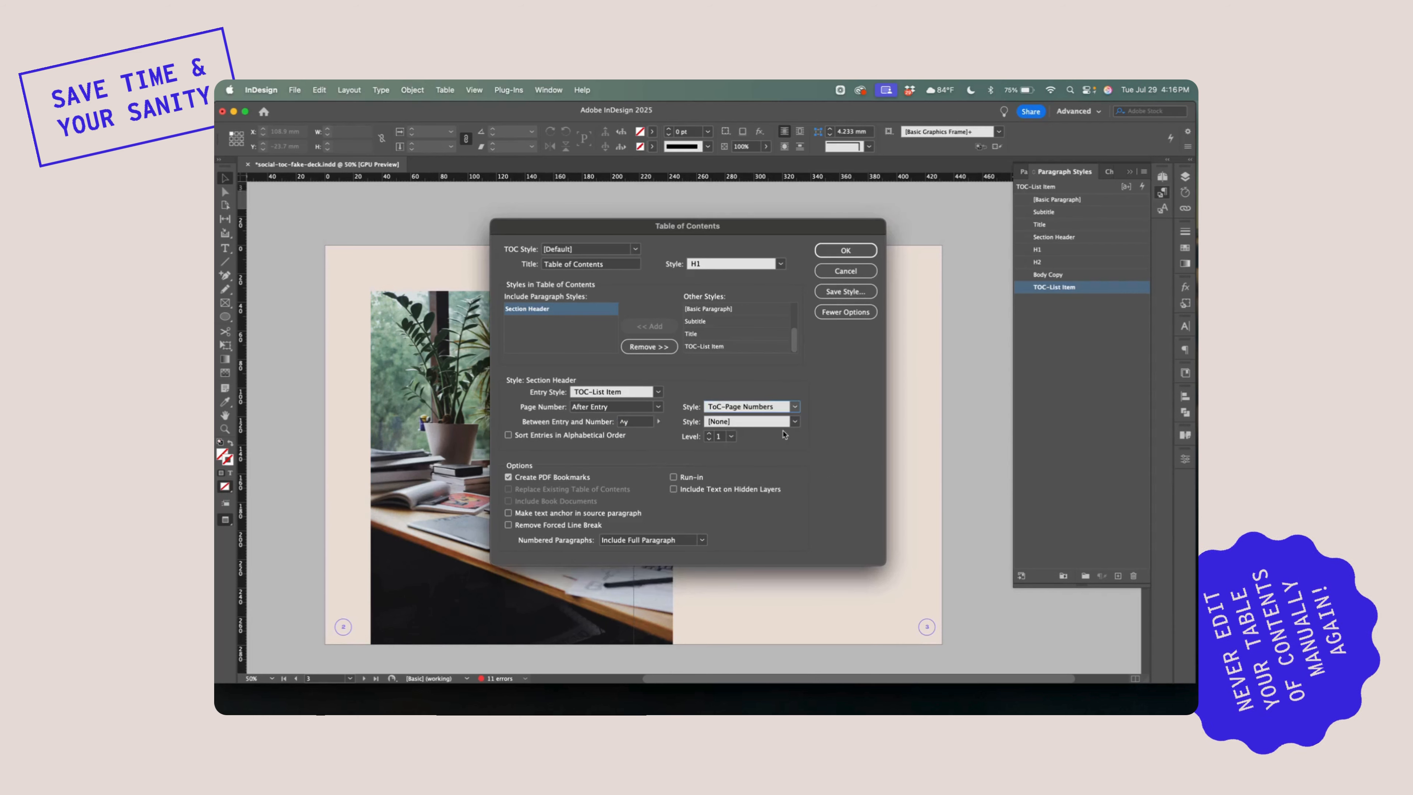
left_click(793, 422)
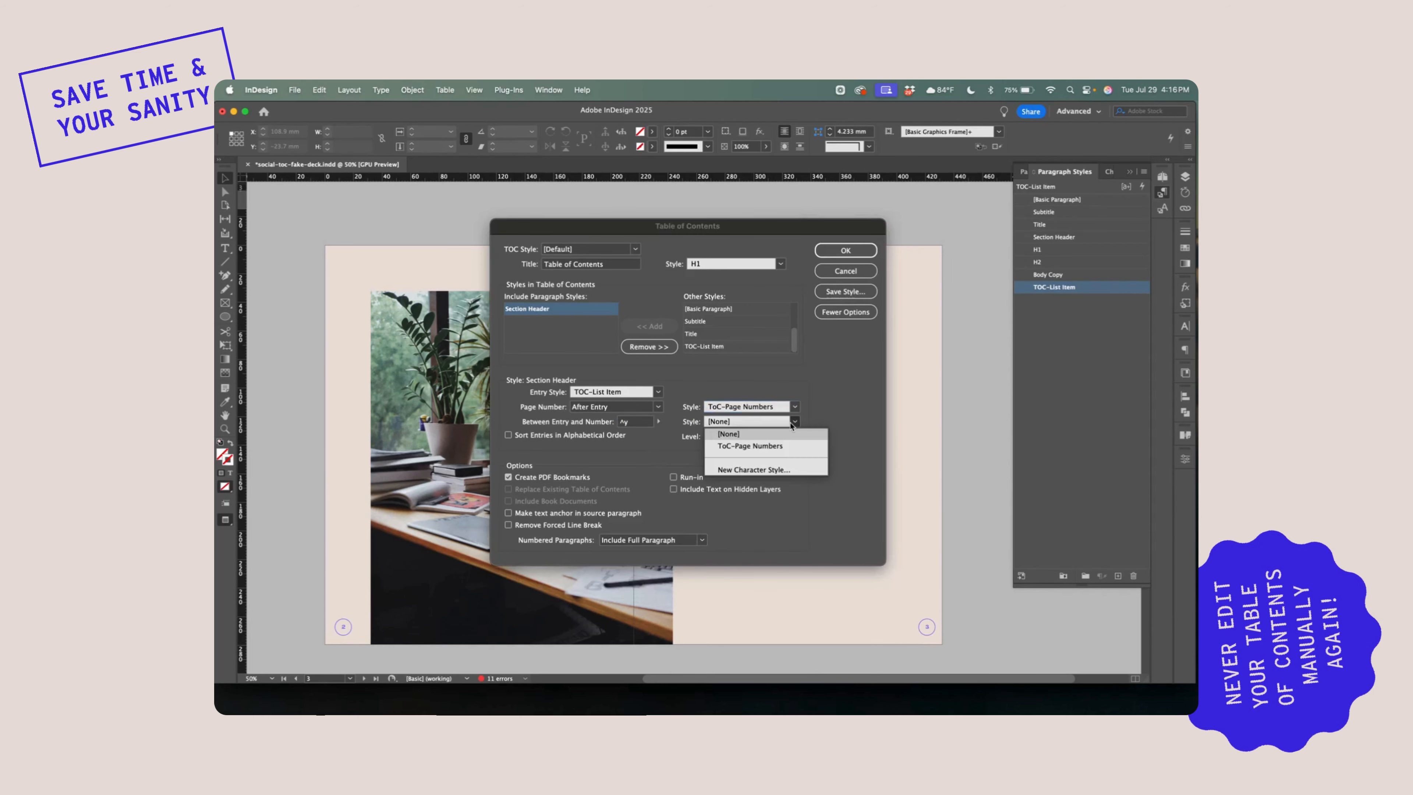
left_click(750, 447)
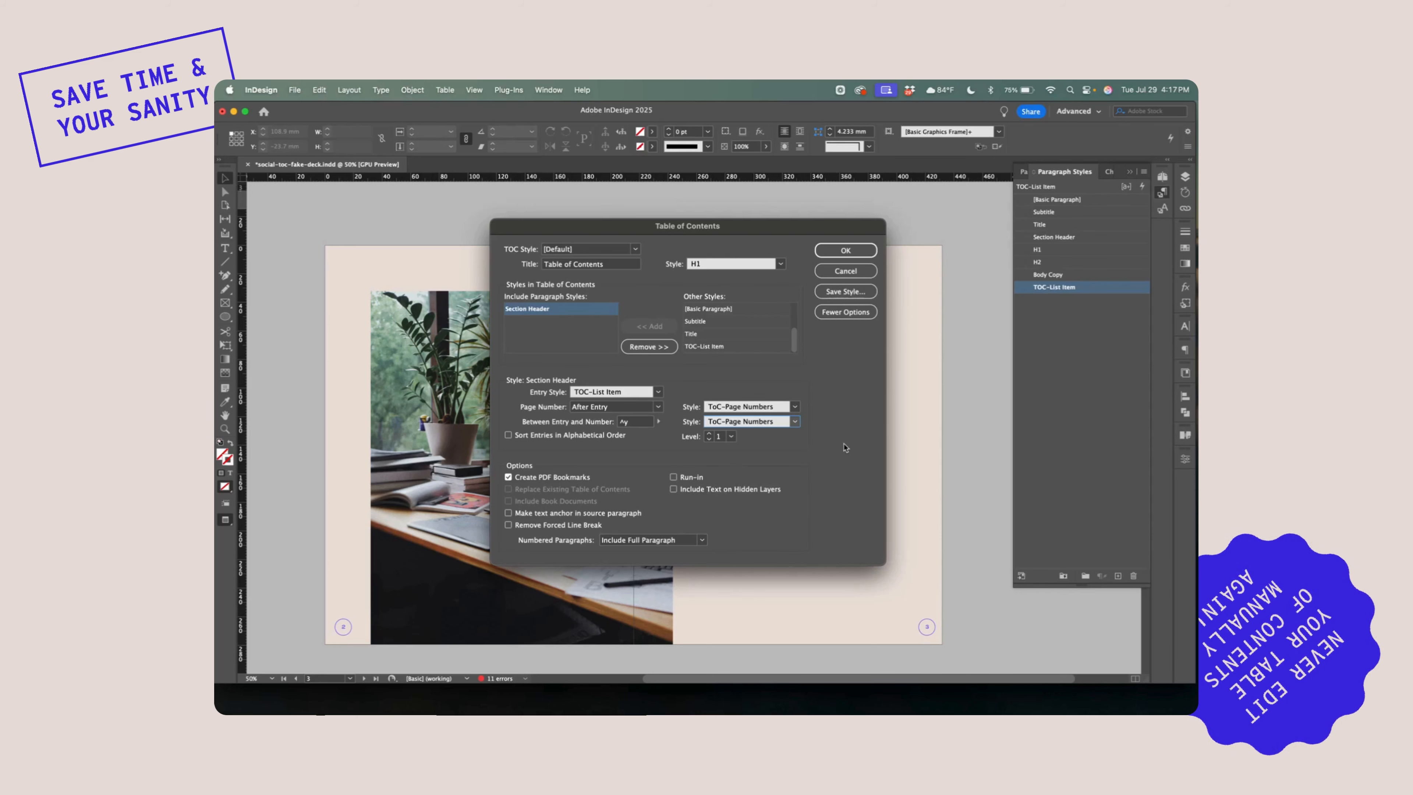
Generate the table of contents including overset text, and place it on page 3 in a frame about 143 mm wide and 162 mm high
left_click(842, 252)
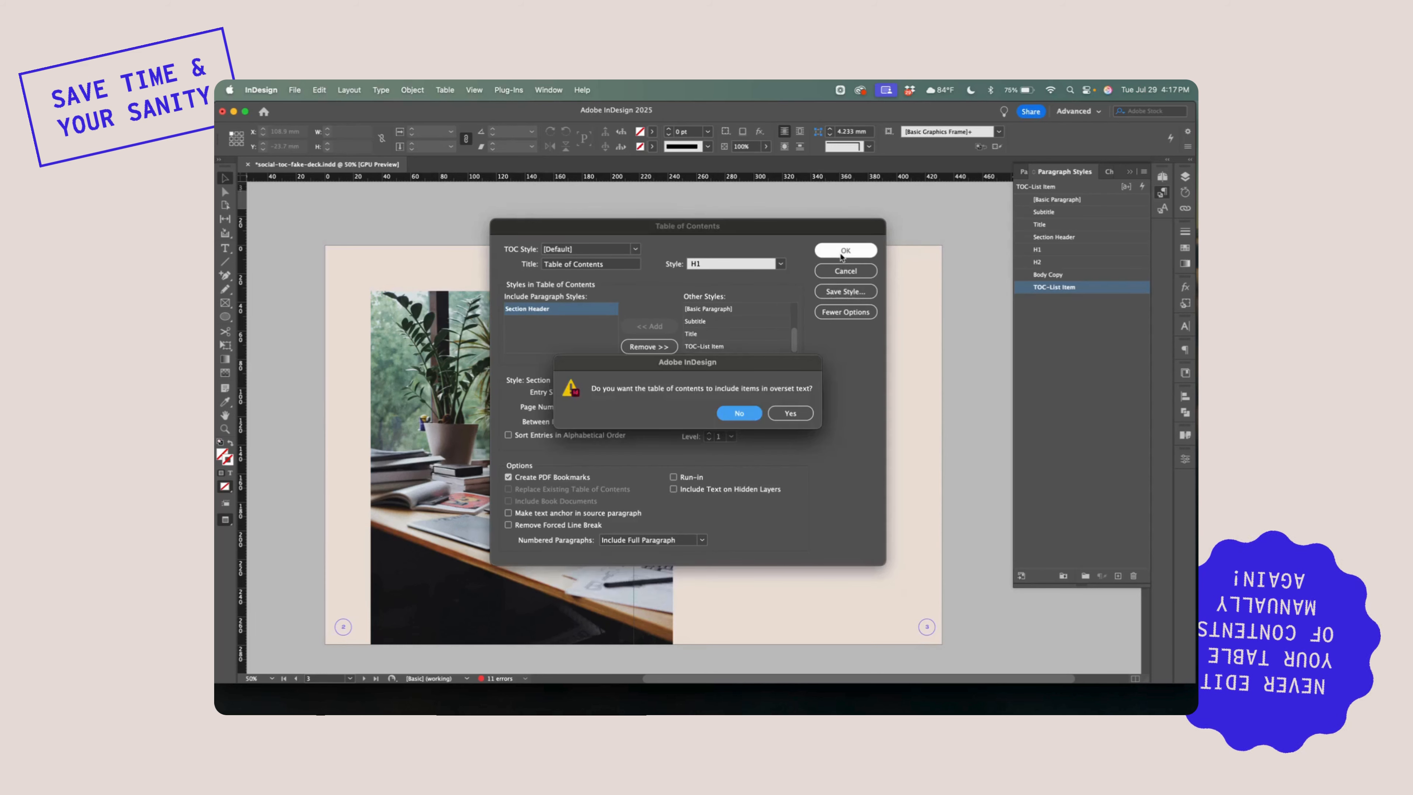
left_click(795, 418)
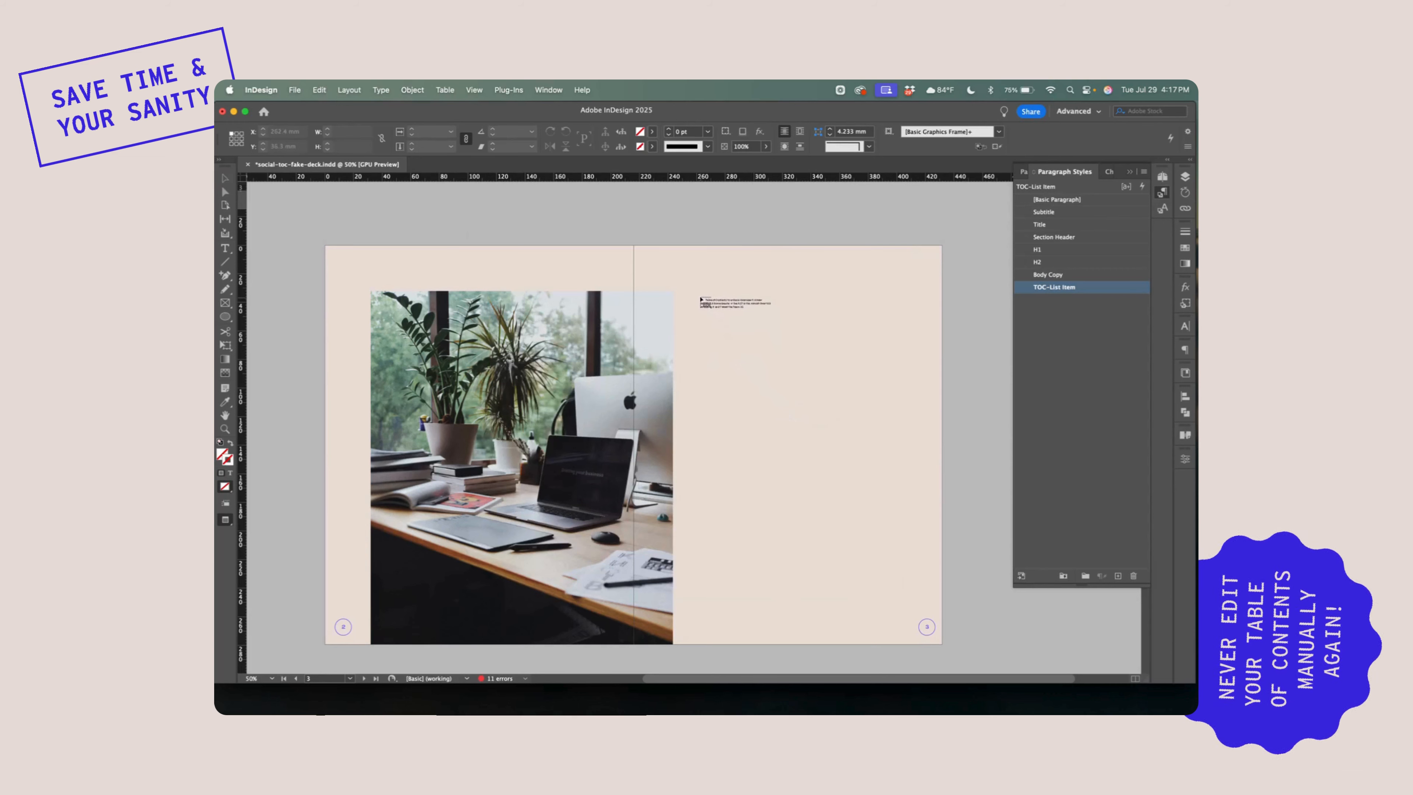
mouse_move(699, 294)
left_mouse_down()
mouse_move(738, 359)
mouse_move(904, 522)
left_mouse_up()
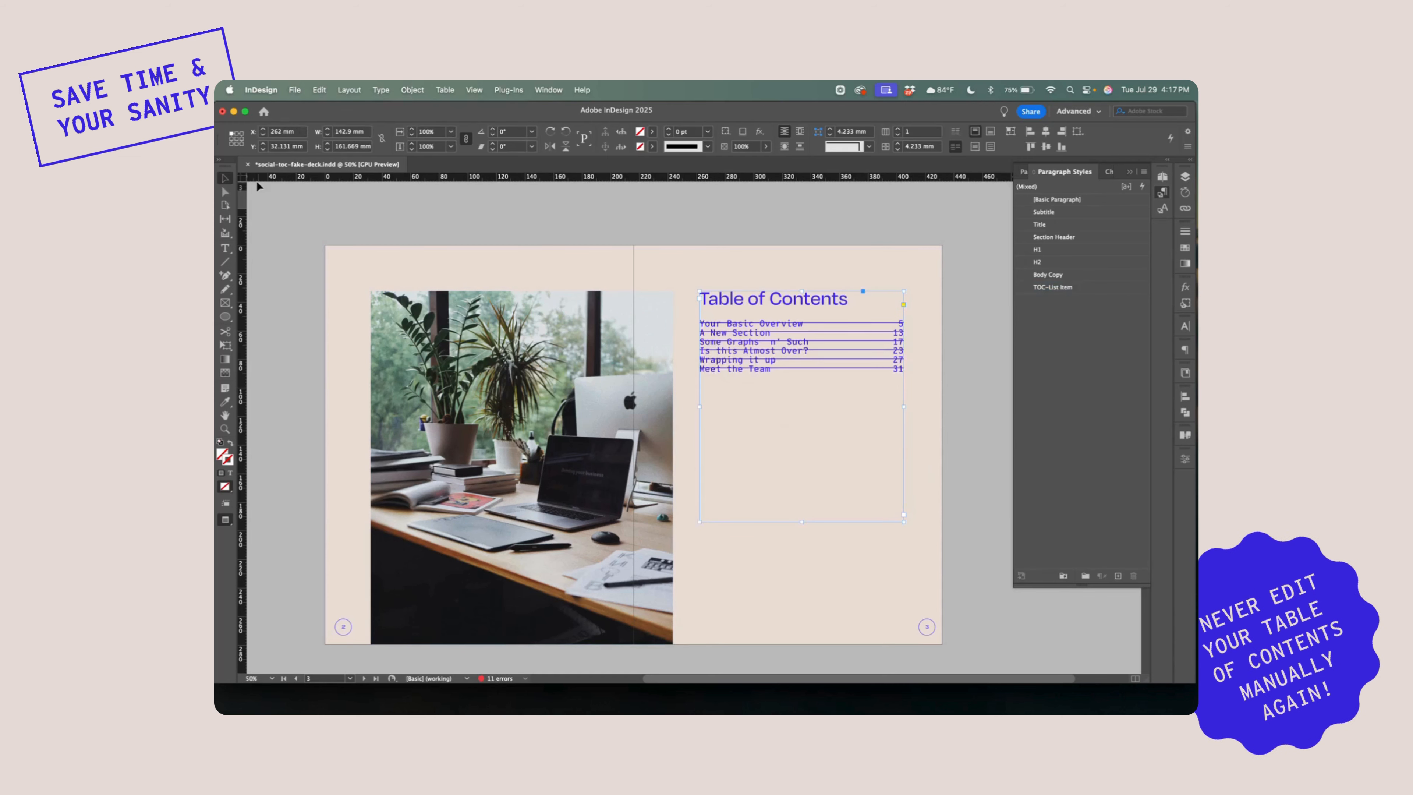
Move the contents frame down to about Y 56 mm and narrow it to about 139.5 mm
left_click_drag(810, 345, 807, 379)
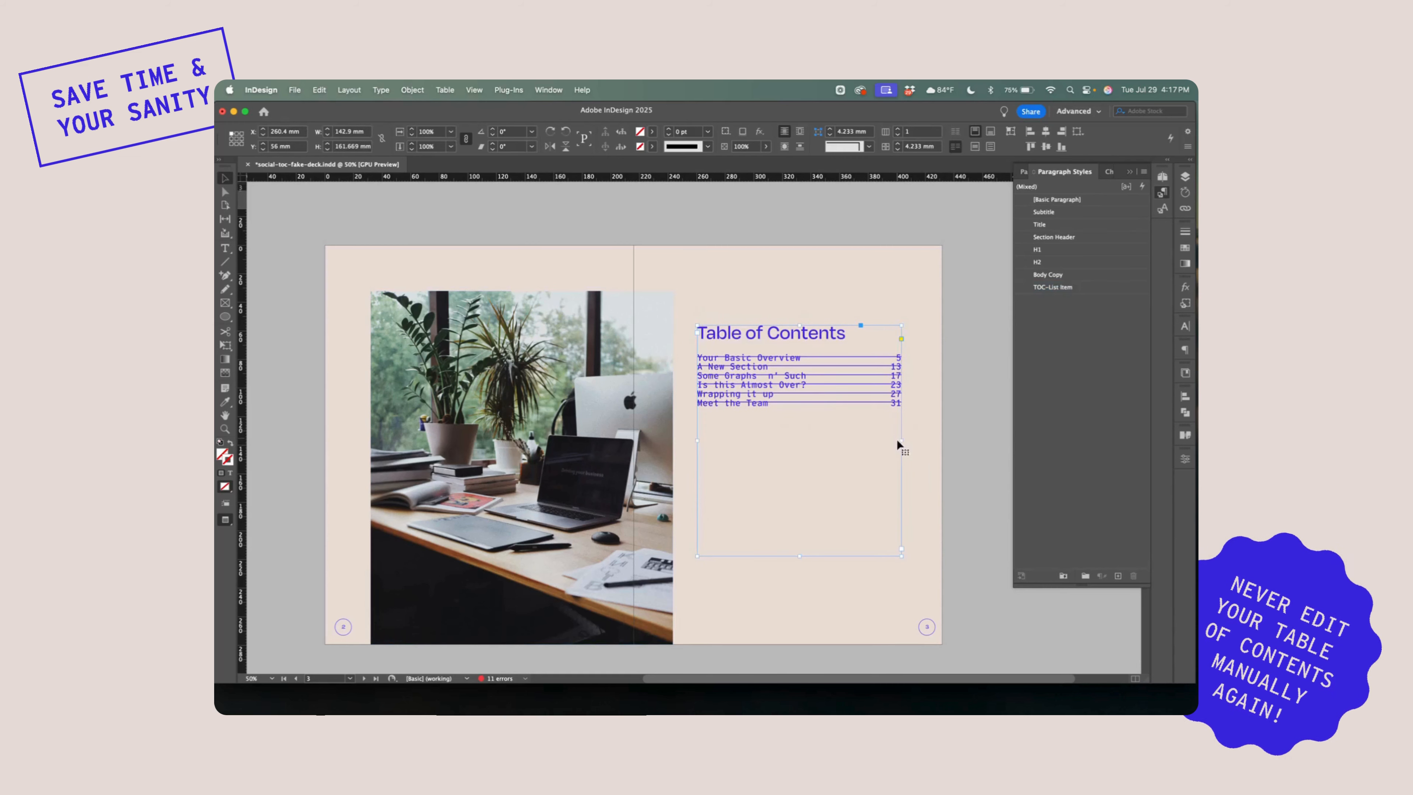
left_click_drag(897, 441, 653, 359)
Open the TOC-List Item paragraph style for the contents entries and set its leading to 22 pt
double_click(889, 401)
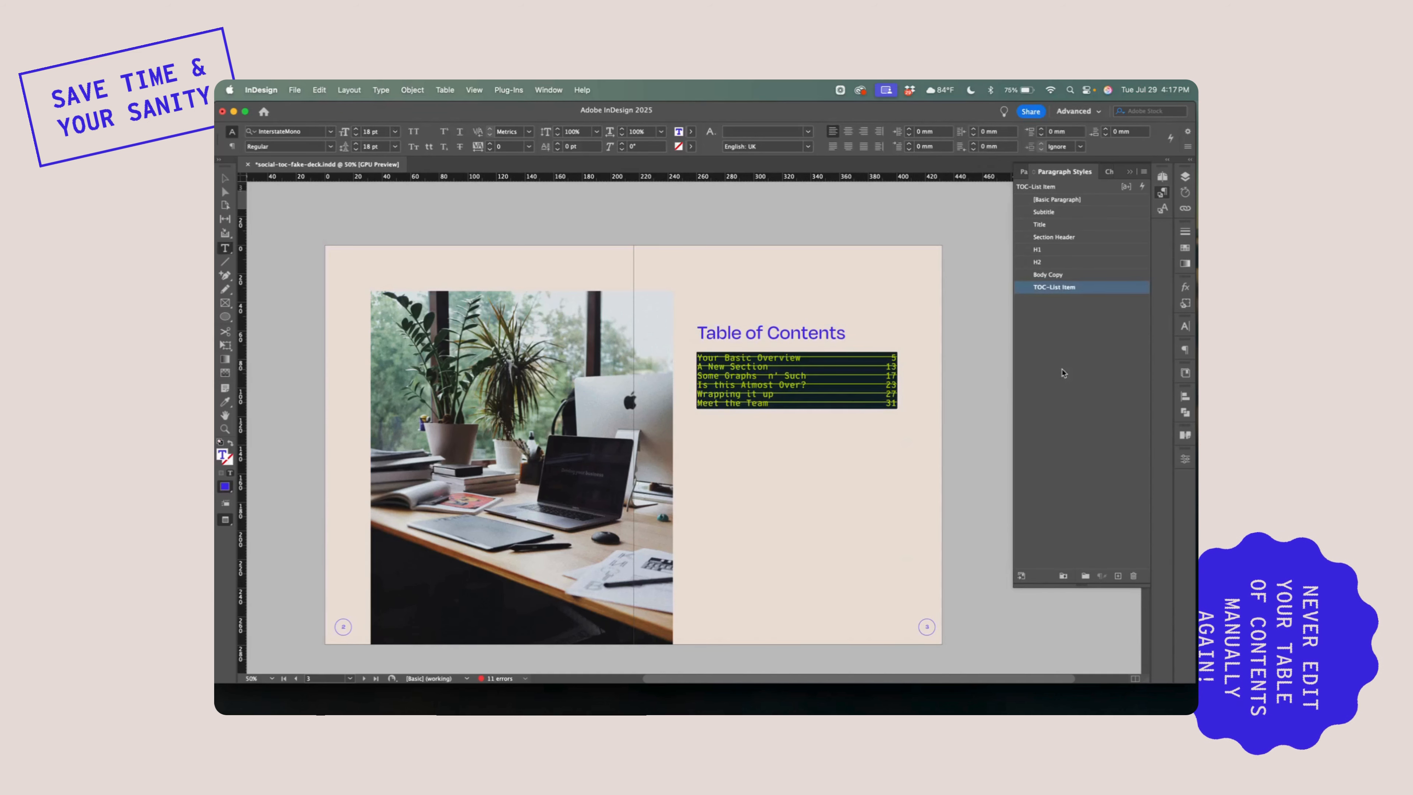
double_click(1094, 289)
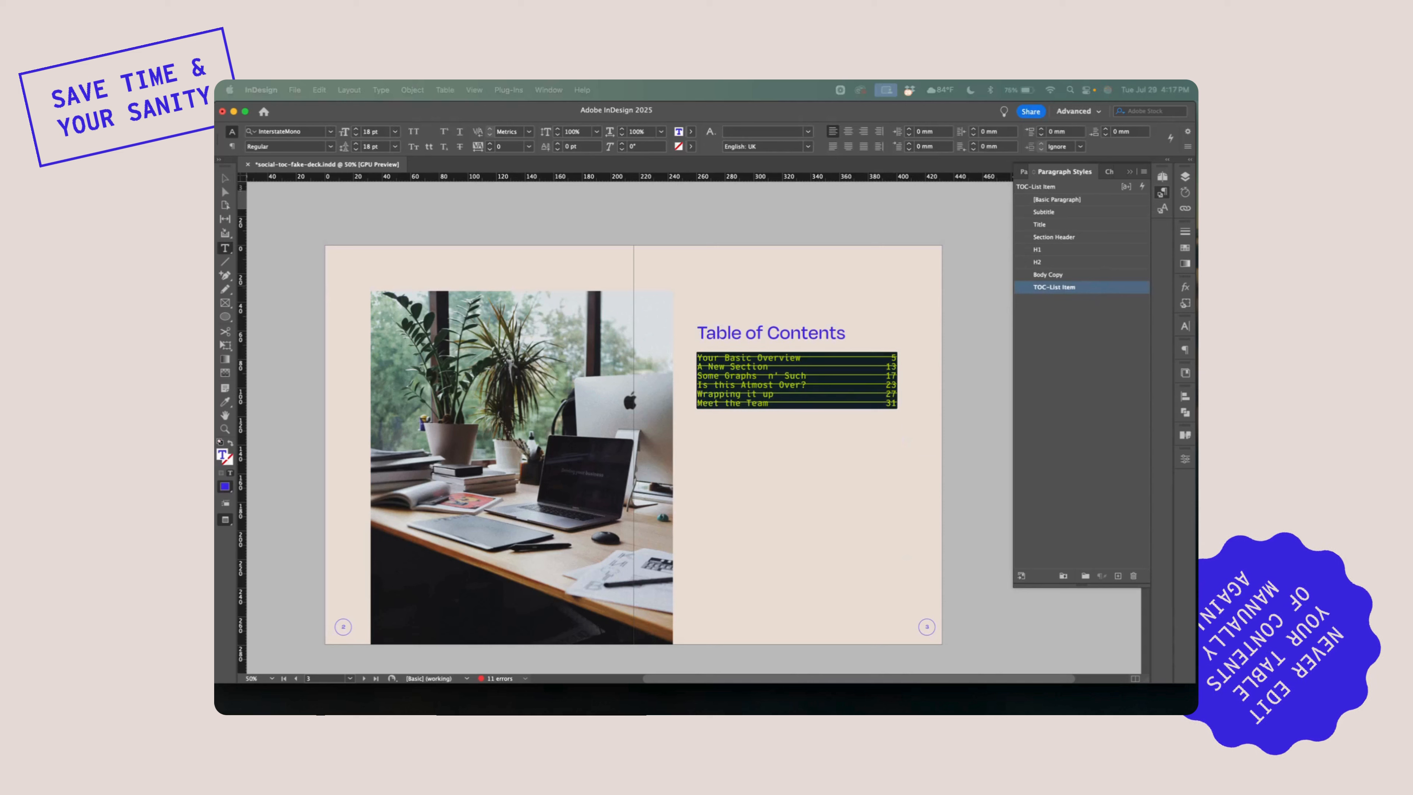
left_click_drag(945, 134, 601, 135)
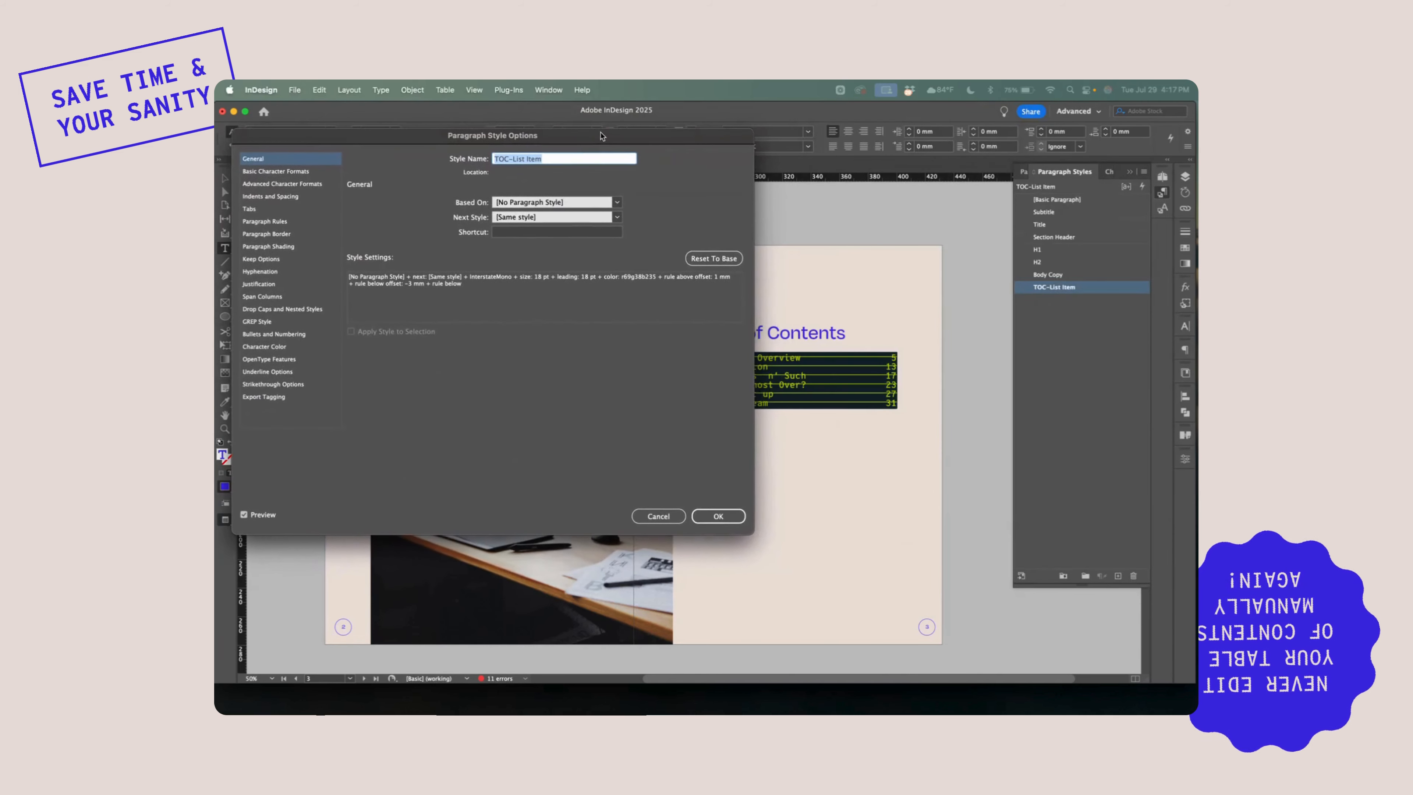
left_click(283, 173)
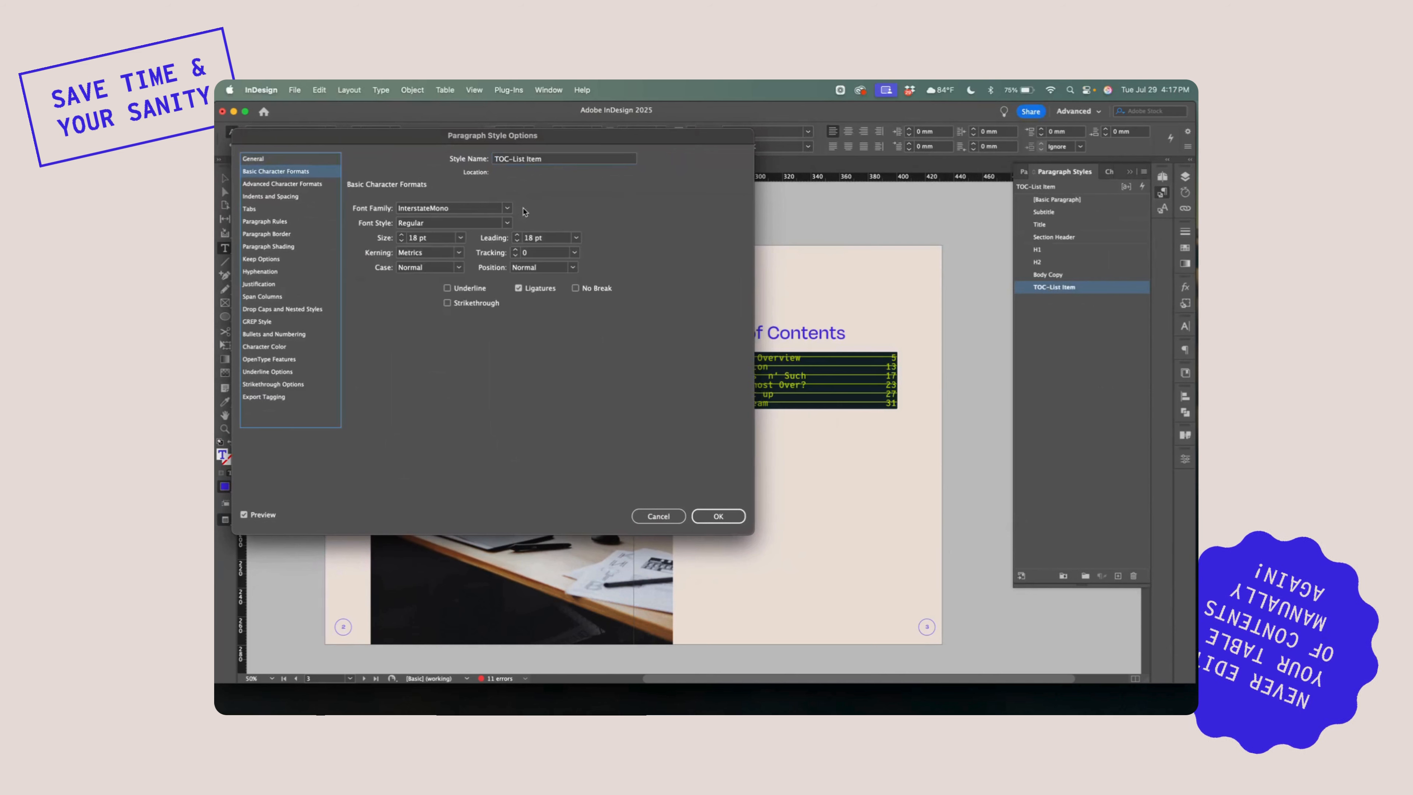
left_click(516, 235)
left_click(516, 234)
left_click(516, 235)
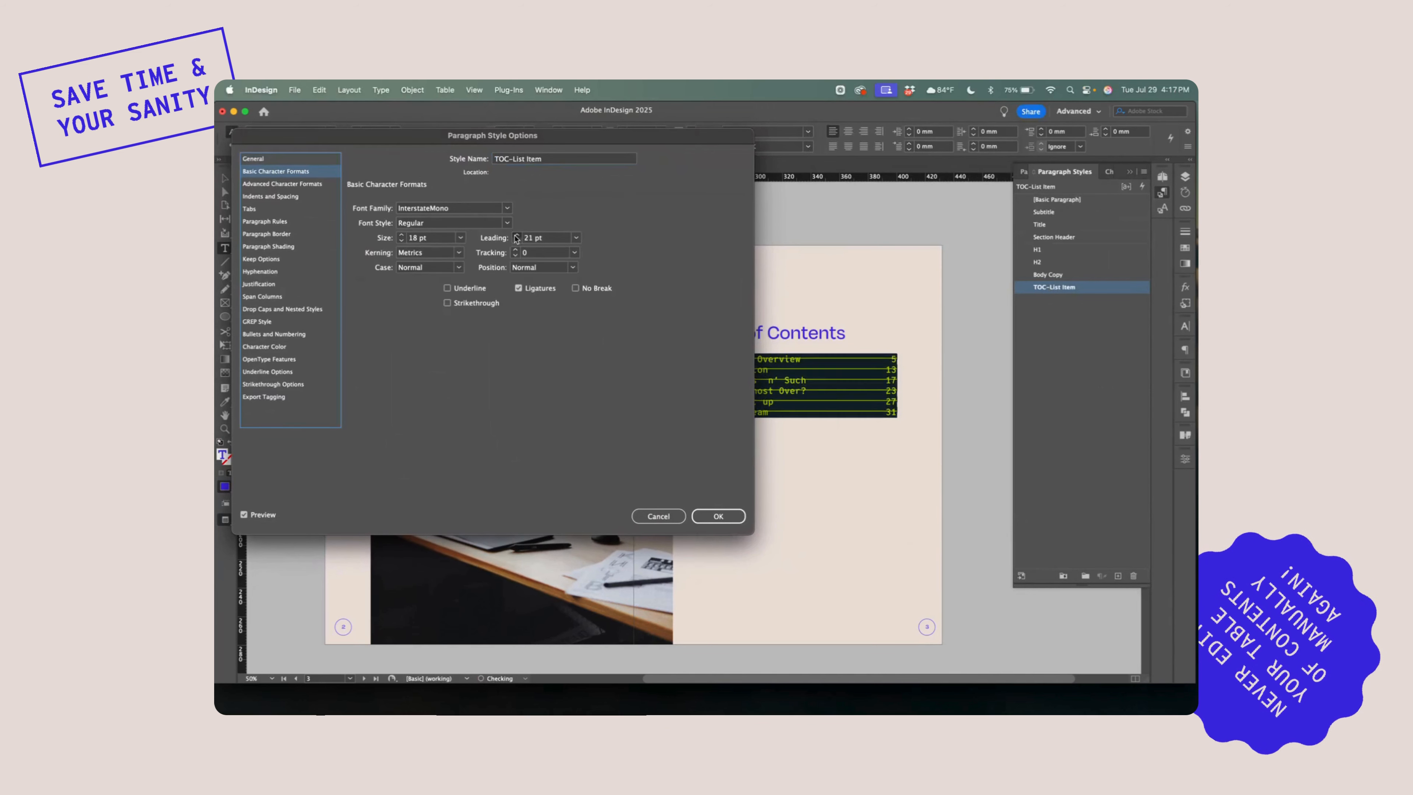
left_click(516, 235)
mouse_move(693, 144)
left_mouse_down()
mouse_move(495, 157)
mouse_move(667, 144)
left_mouse_up()
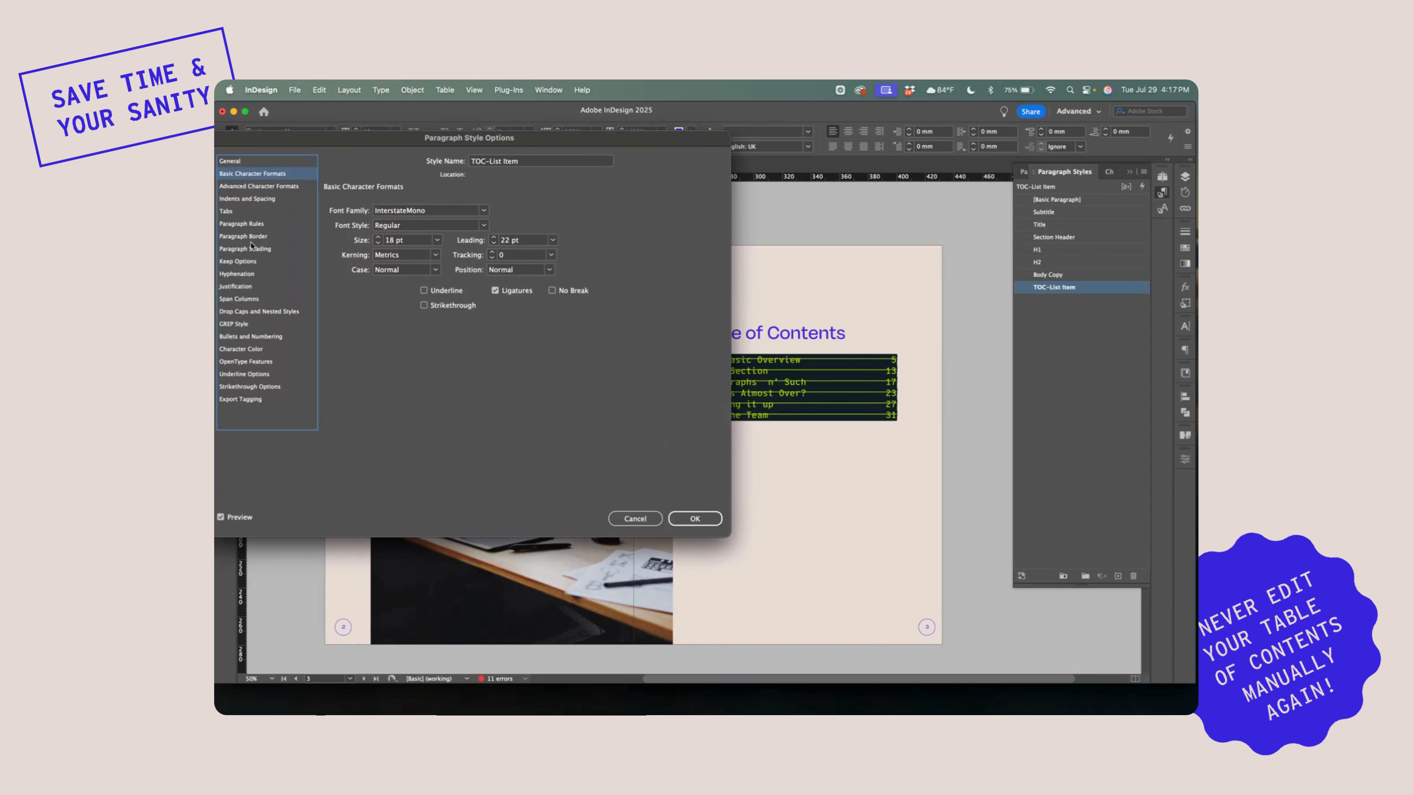
Set the offset of the TOC-List Item style's Rule Below to 3 mm
left_click(265, 224)
left_click(362, 204)
left_click(361, 217)
left_click(412, 206)
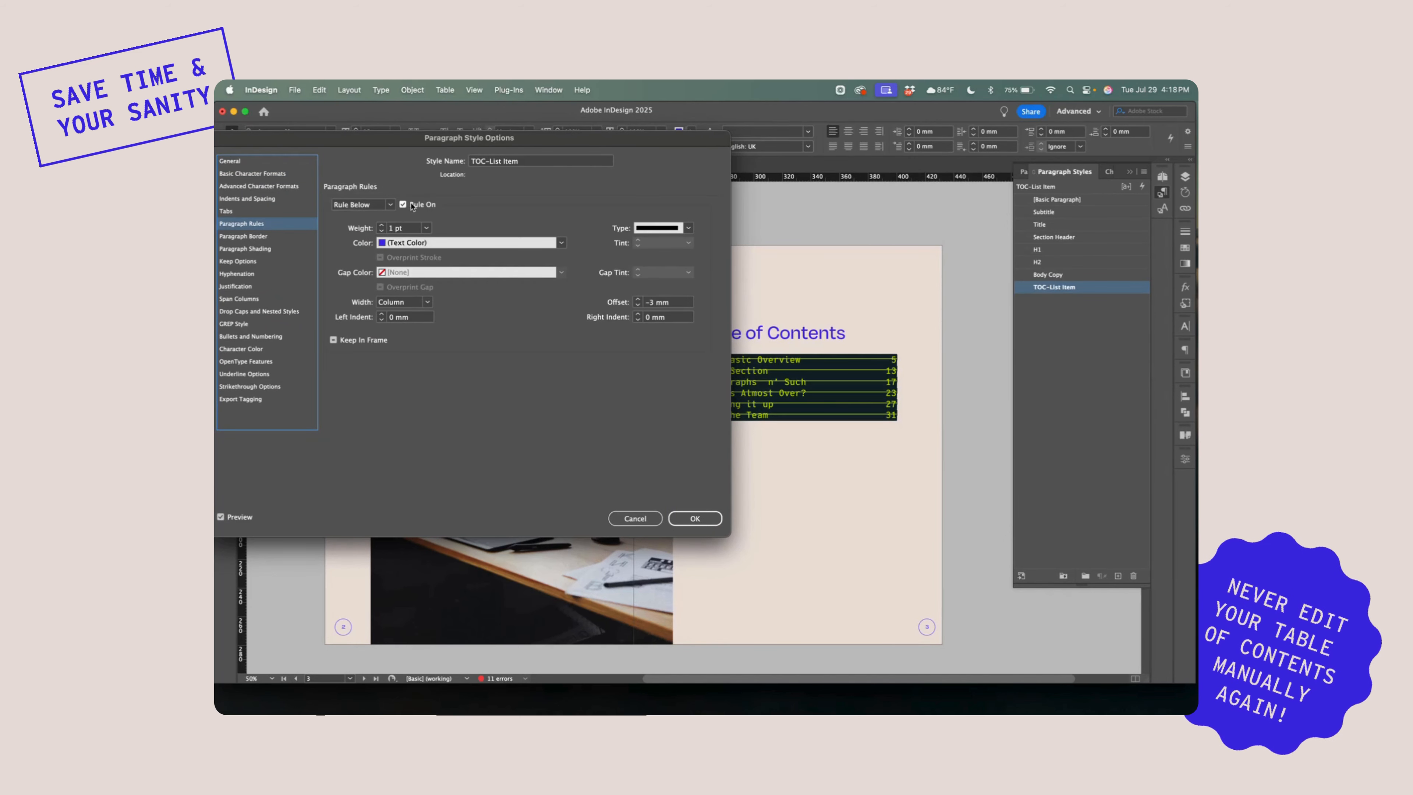
left_click(638, 307)
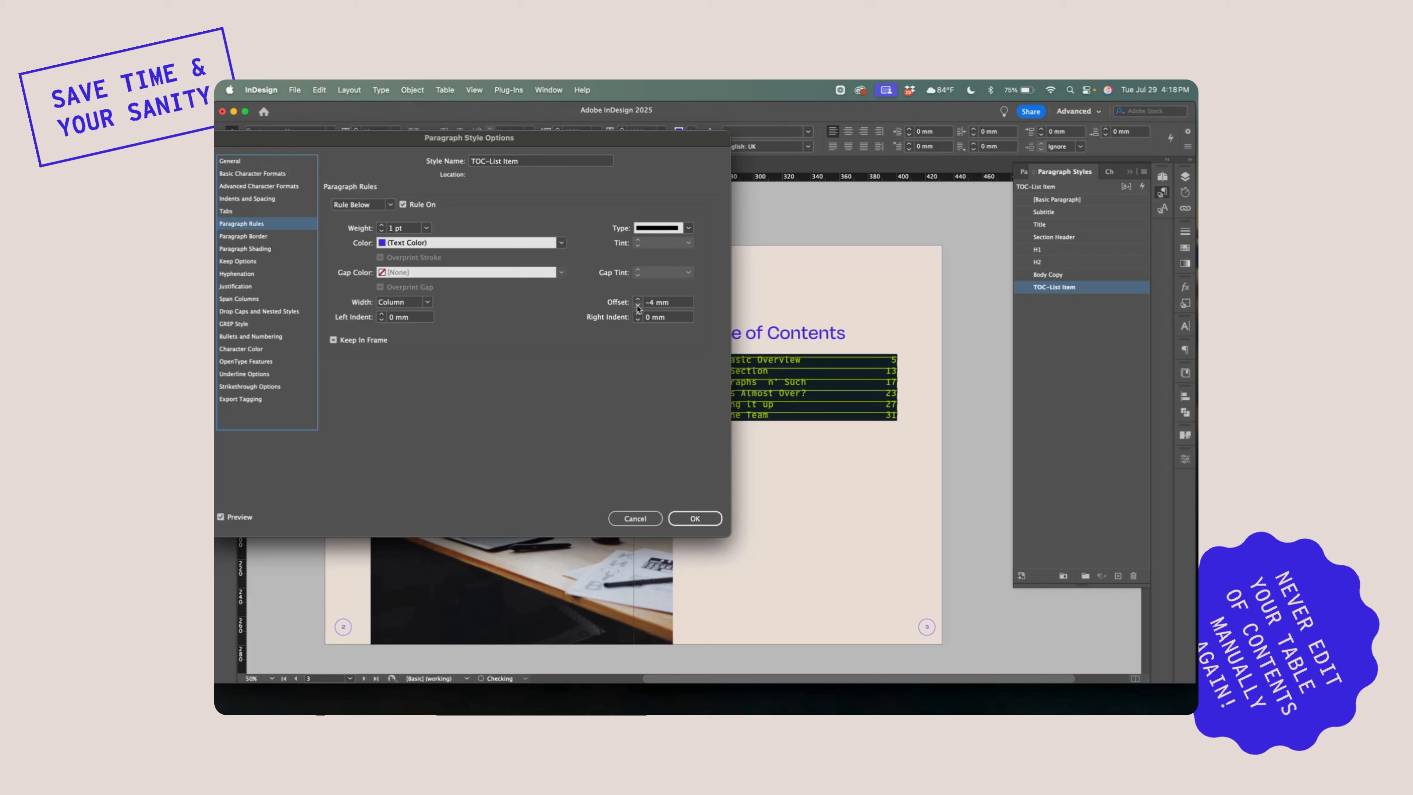
left_click(638, 299)
left_click(638, 300)
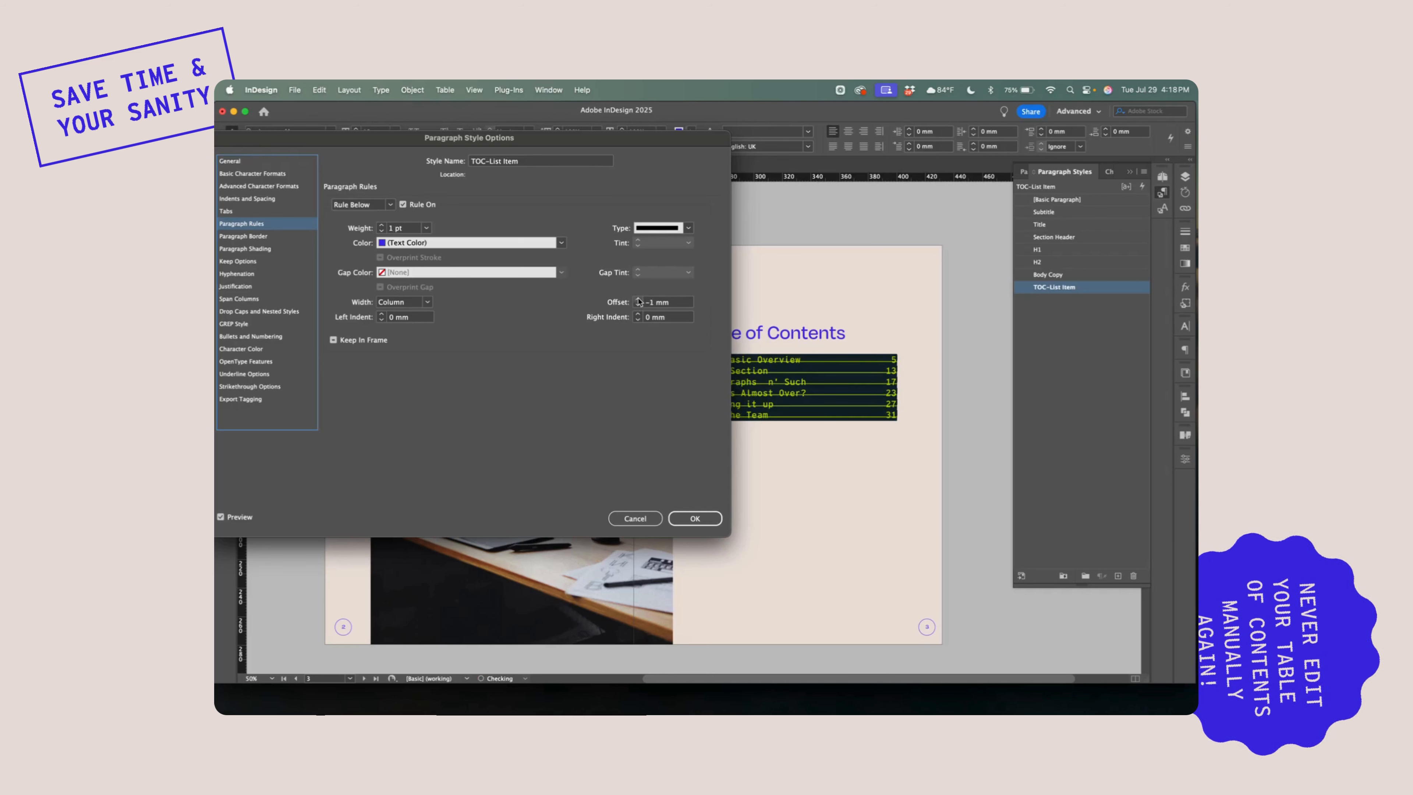
left_click(638, 300)
left_click(638, 300)
left_click(638, 300)
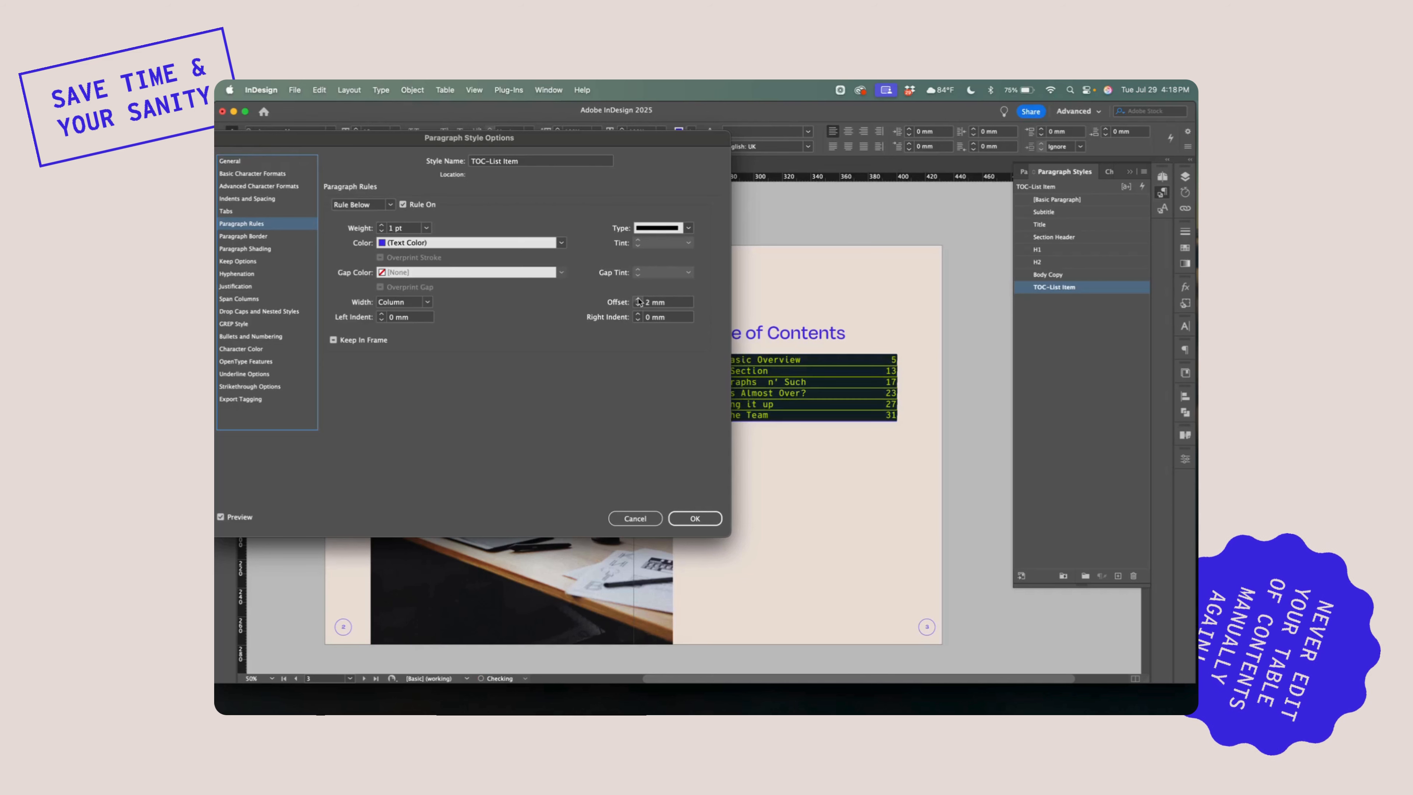
left_click(638, 300)
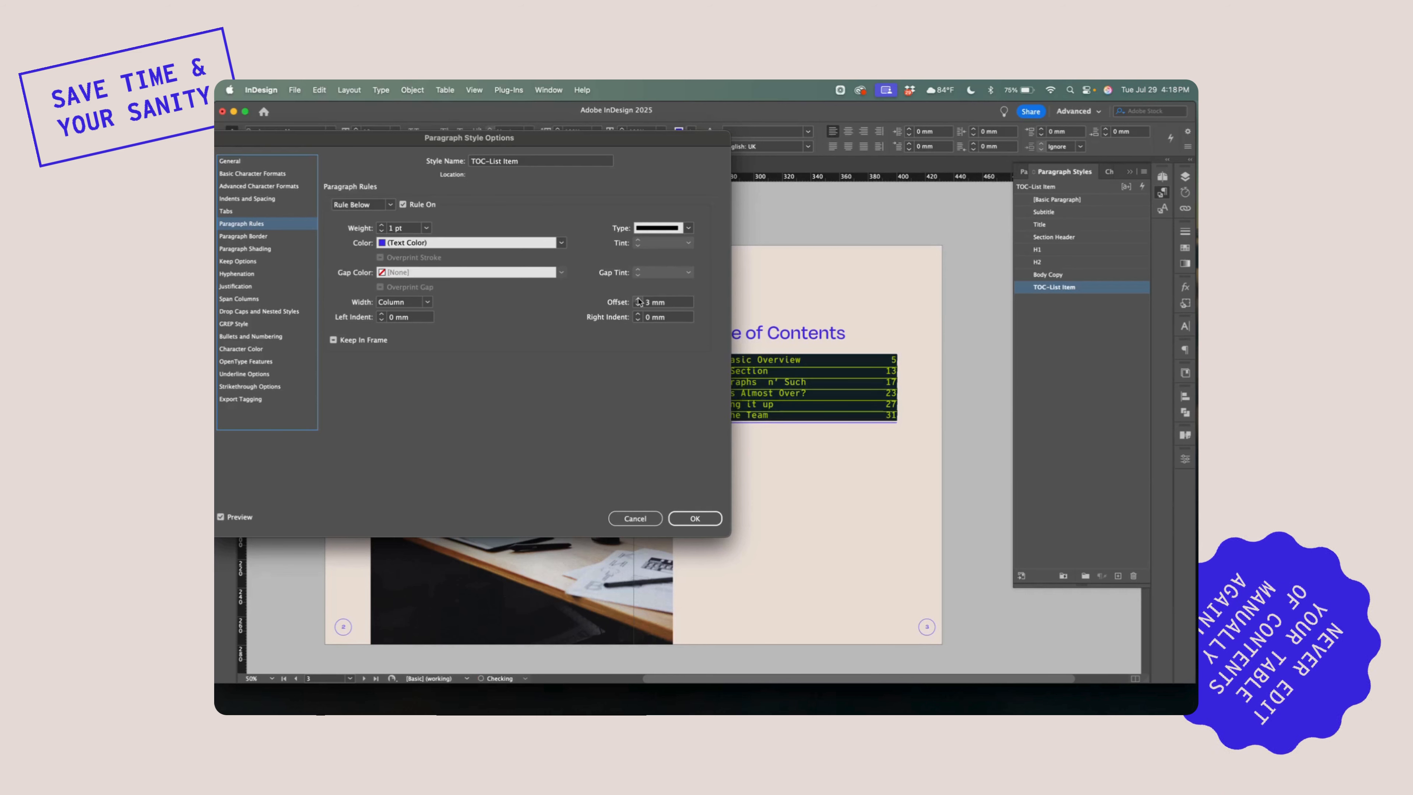
Set the TOC-List Item style's leading to 26 pt, apply the style changes and select the contents frame
left_click(261, 173)
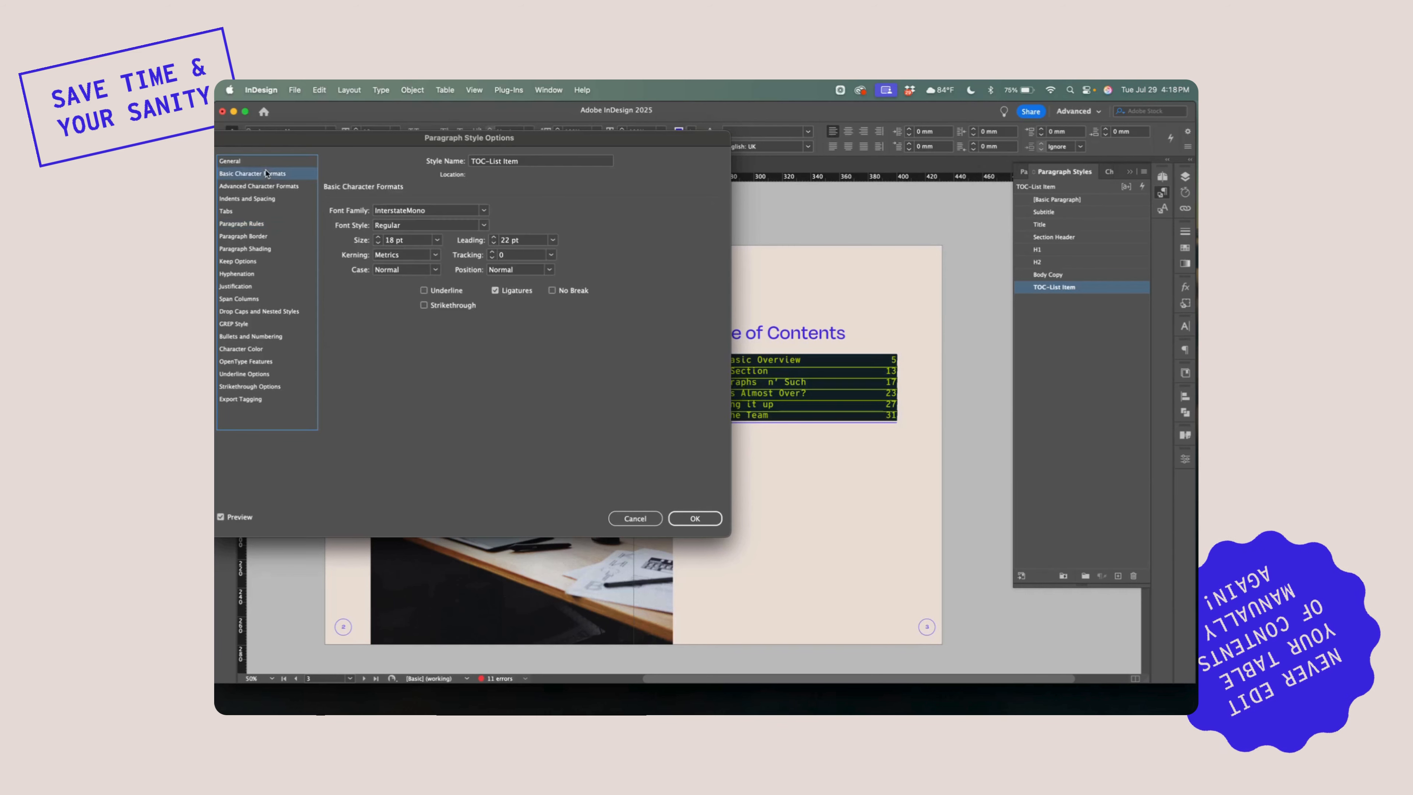
left_click(494, 237)
left_click(494, 237)
left_click(493, 237)
left_click(493, 237)
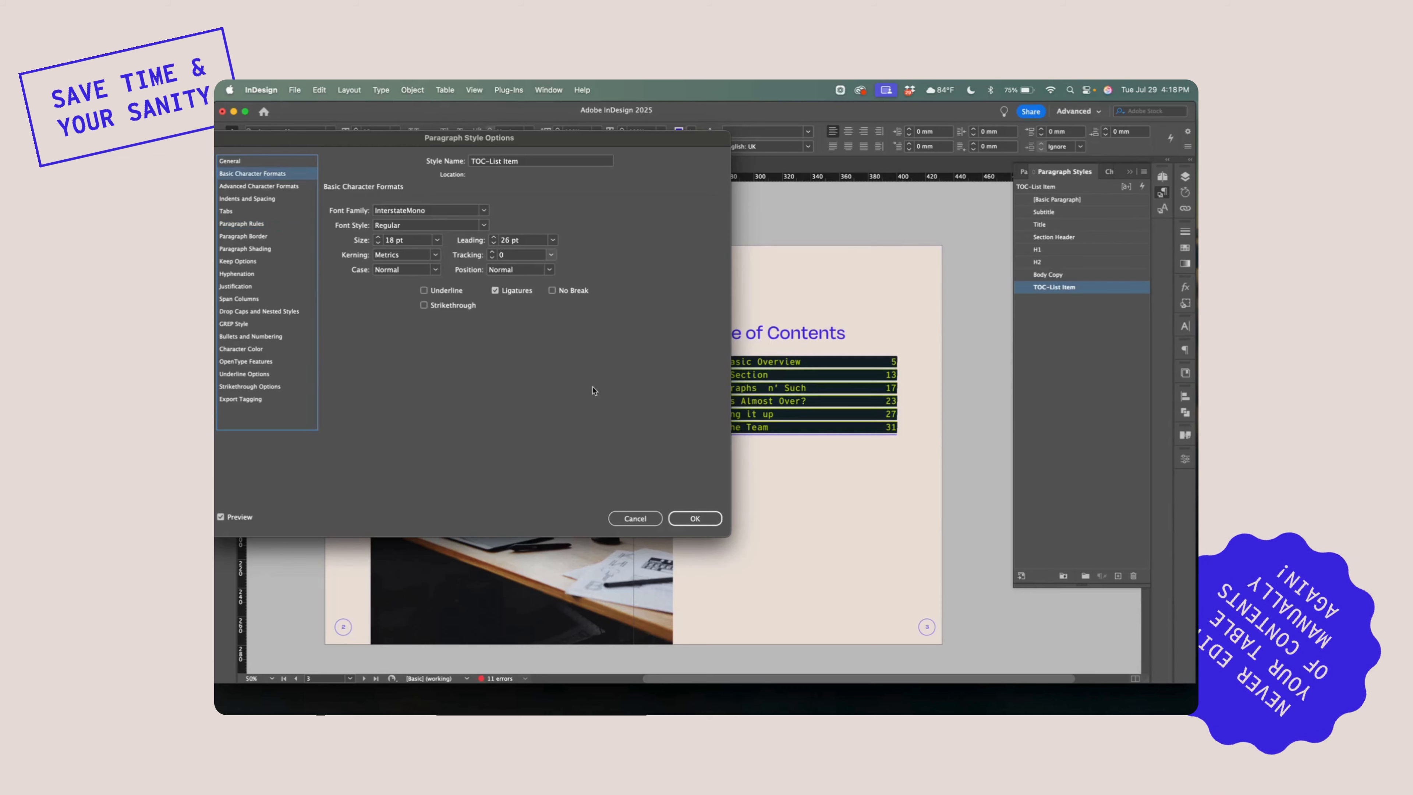
left_click(695, 518)
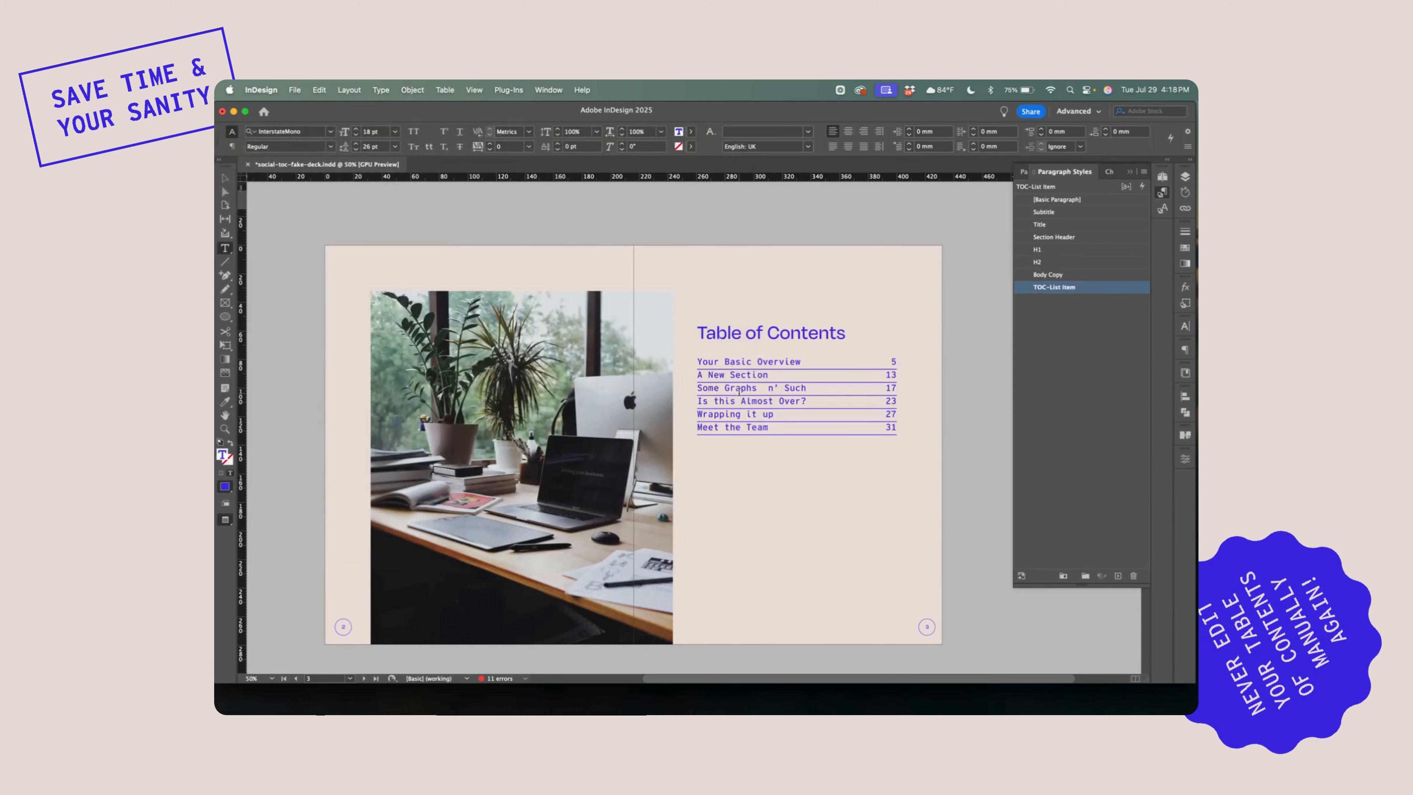
left_click(225, 178)
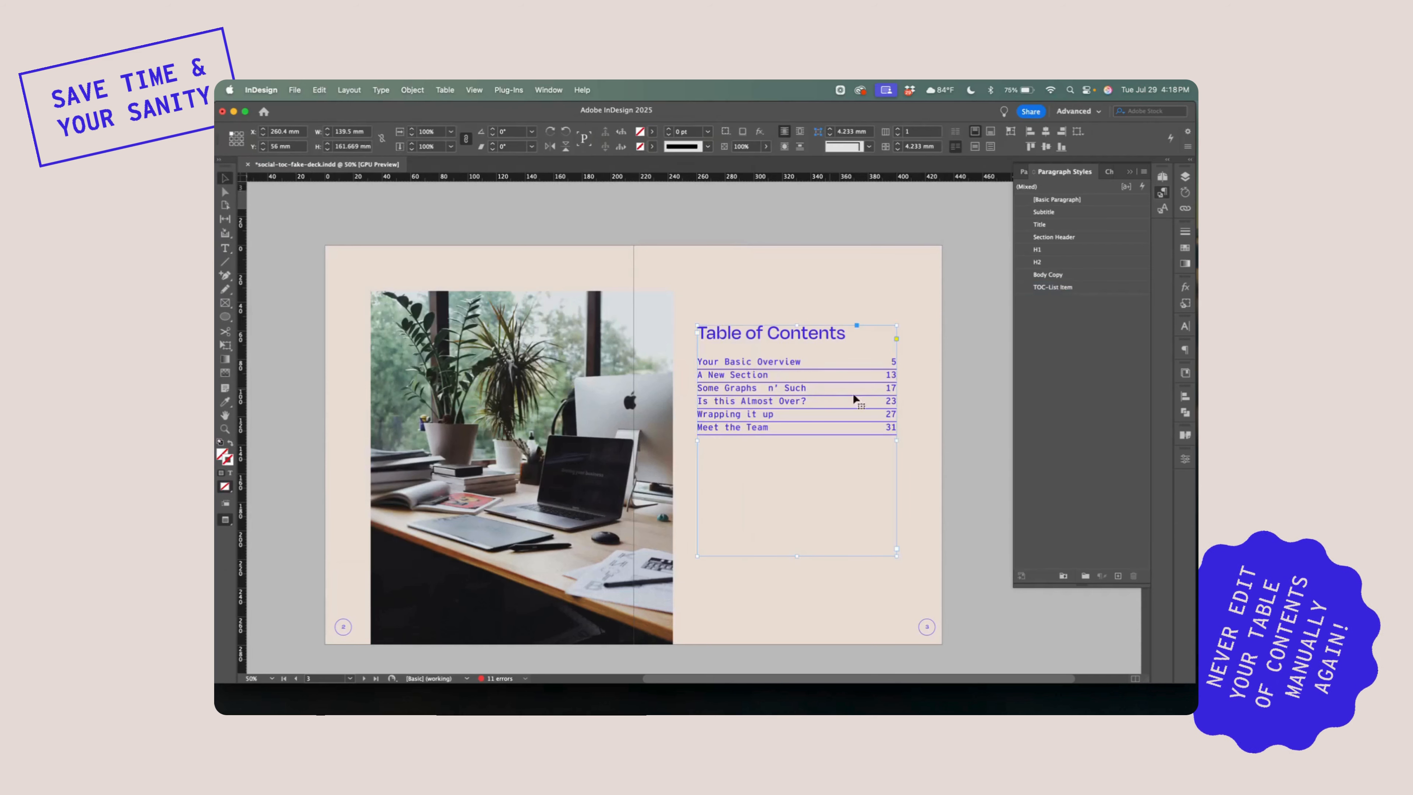
Narrow the contents frame to about 130.4 mm and move it to about X 261.9 mm, Y 66.3 mm
left_click_drag(895, 440, 884, 439)
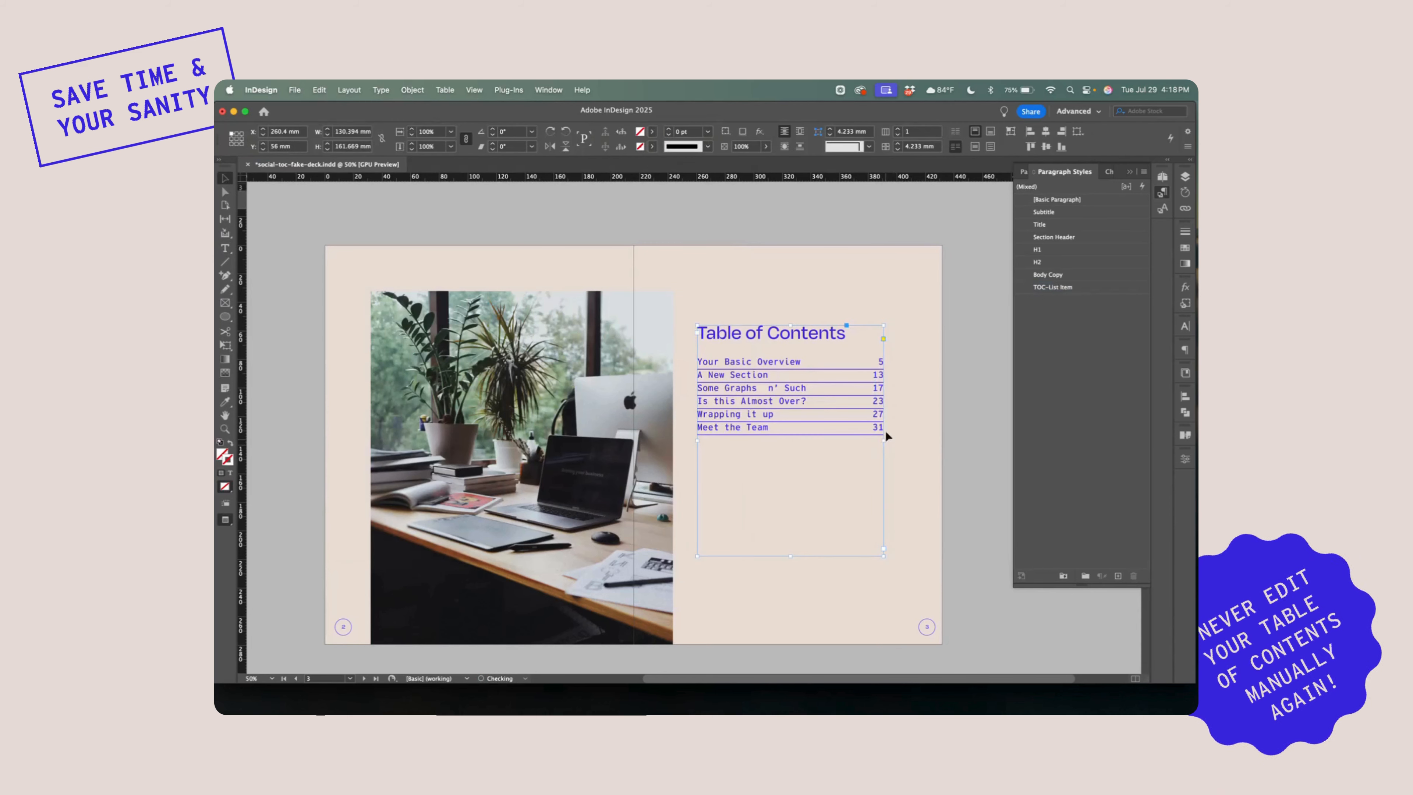
left_click_drag(790, 401, 781, 413)
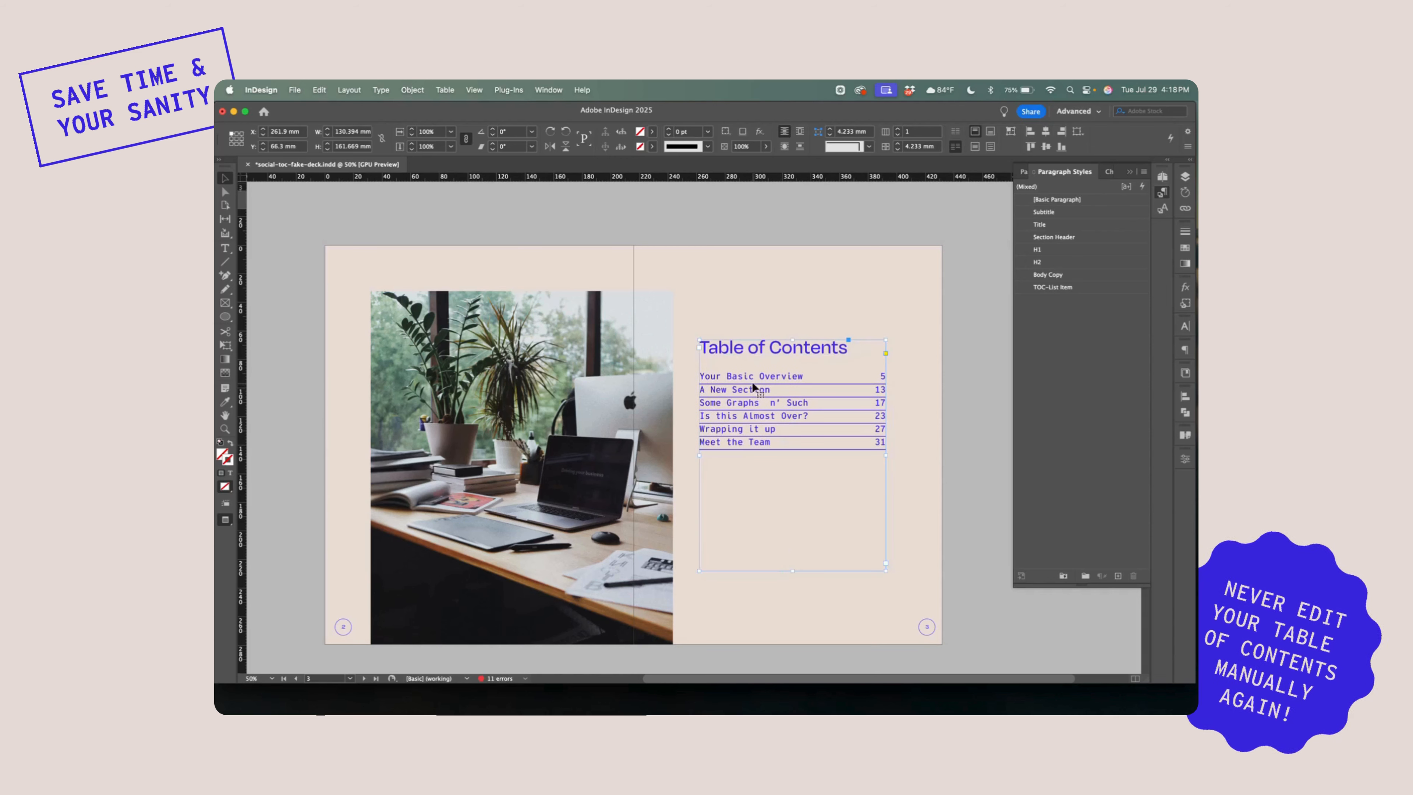
left_click(783, 316)
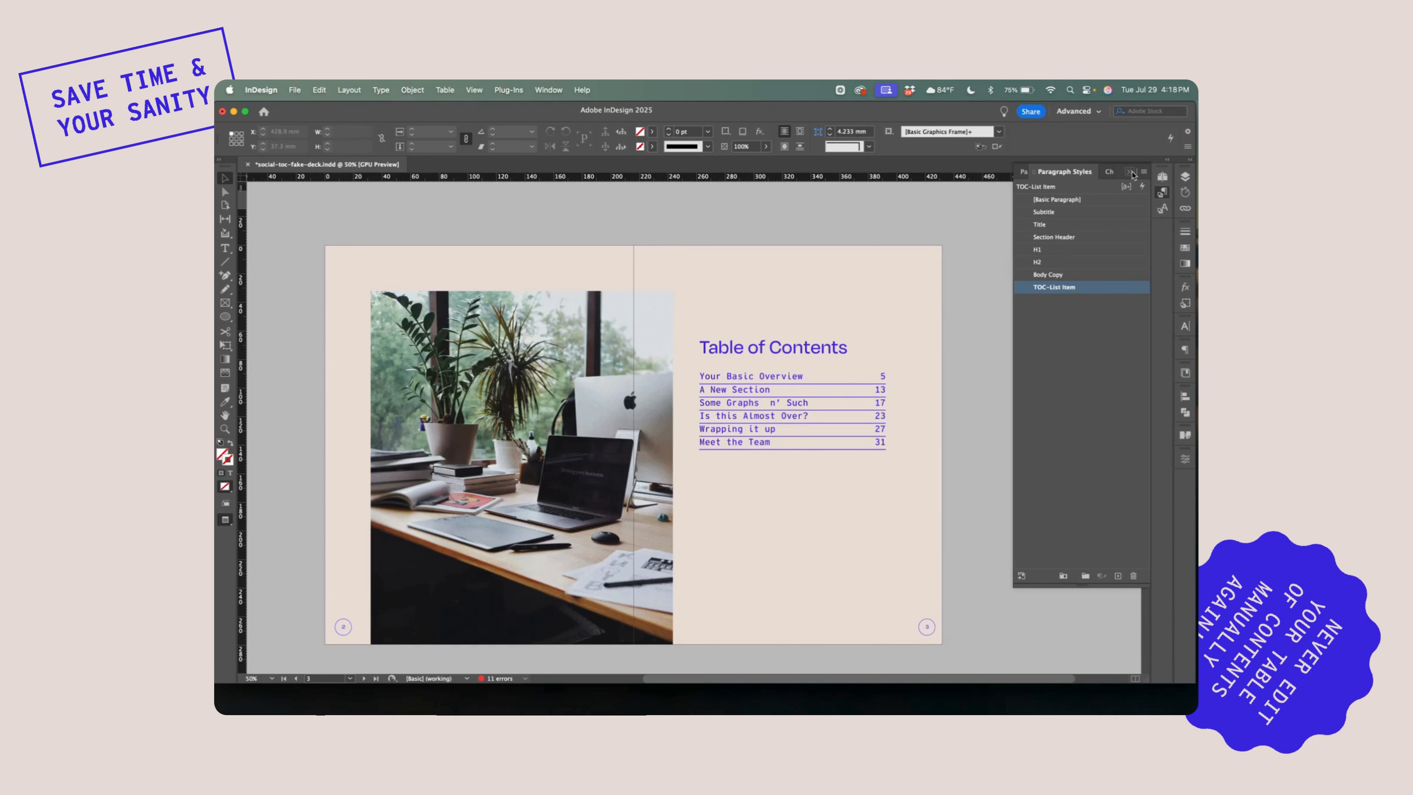
Move the Meet the Team section, pages 30–33, to directly after page 11, ahead of the A New Section opener
left_click(1023, 172)
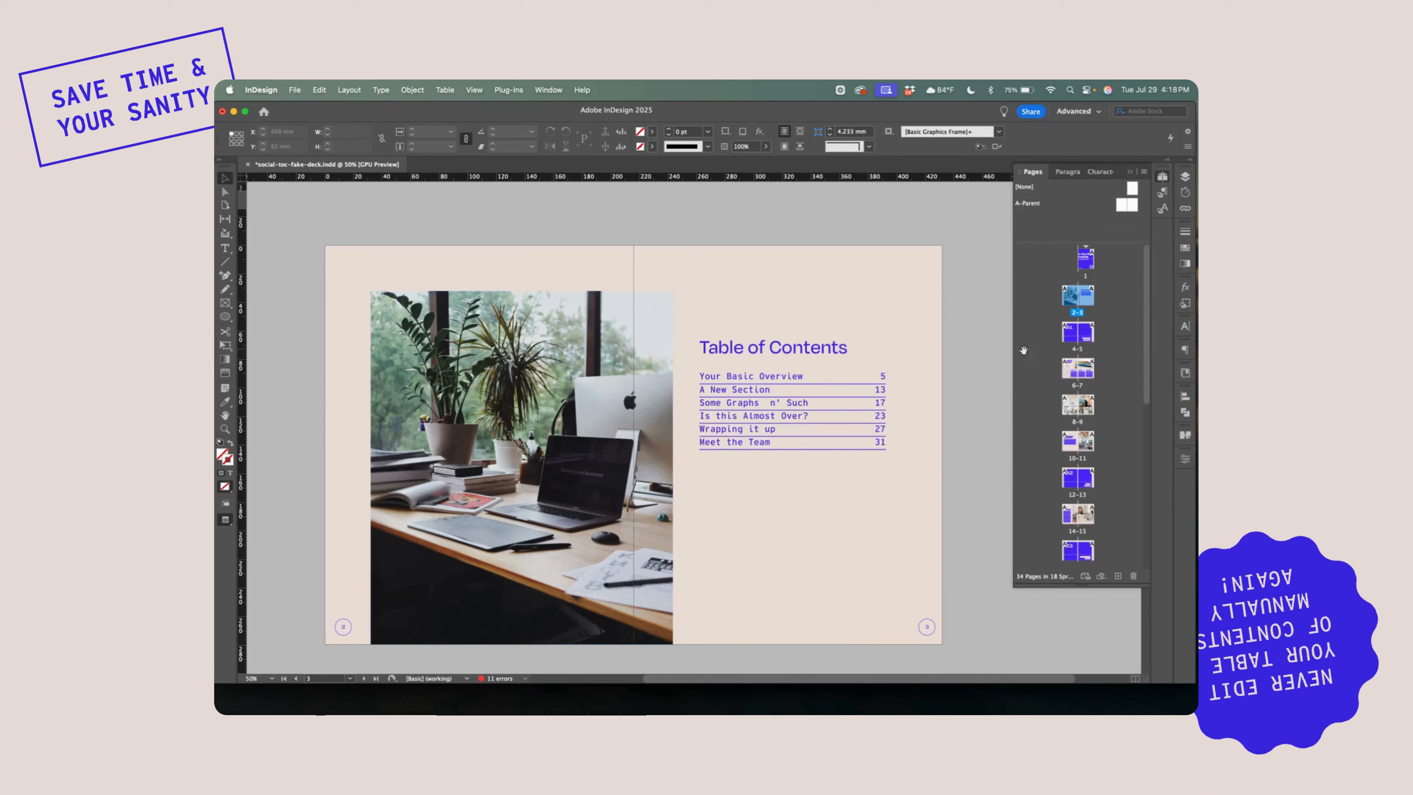
left_click(777, 400)
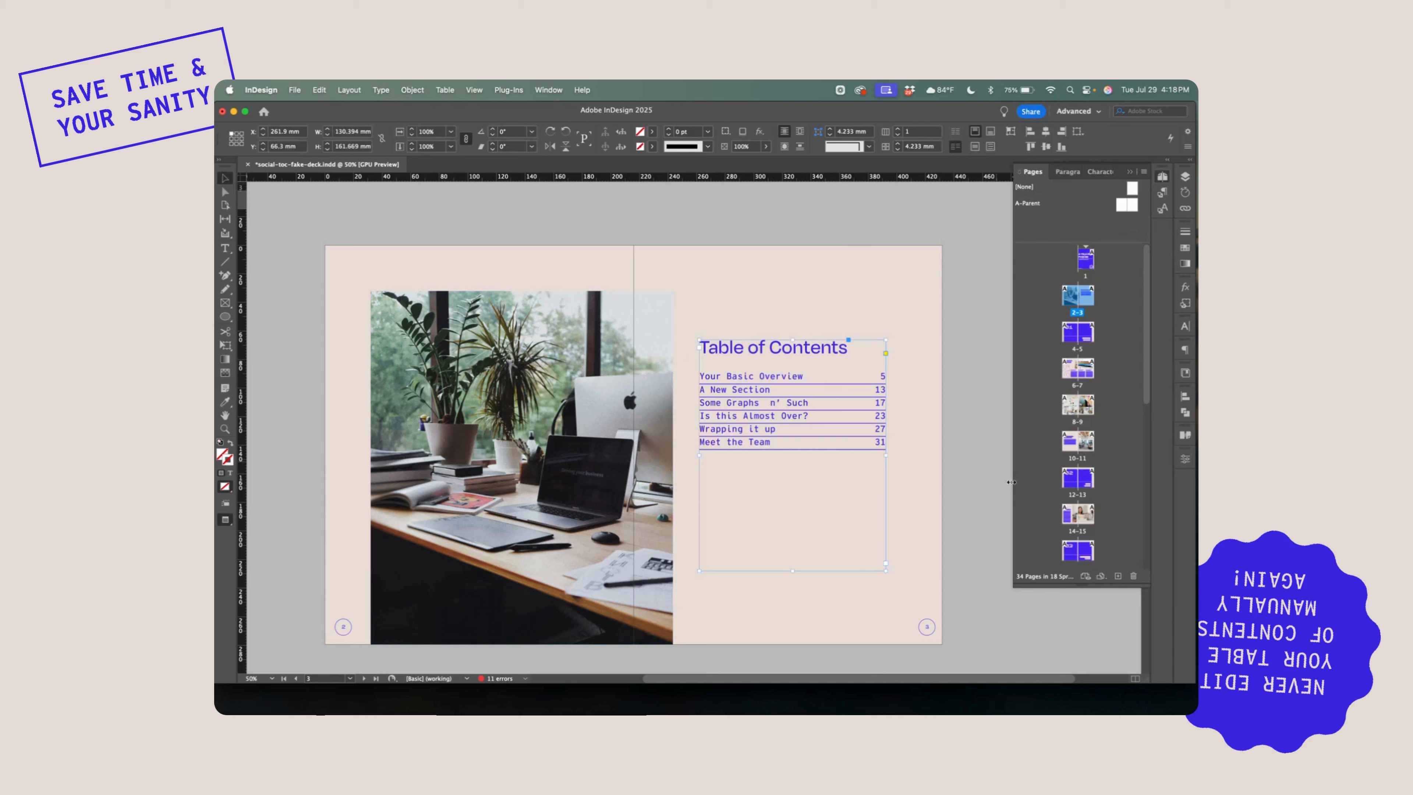
double_click(1078, 482)
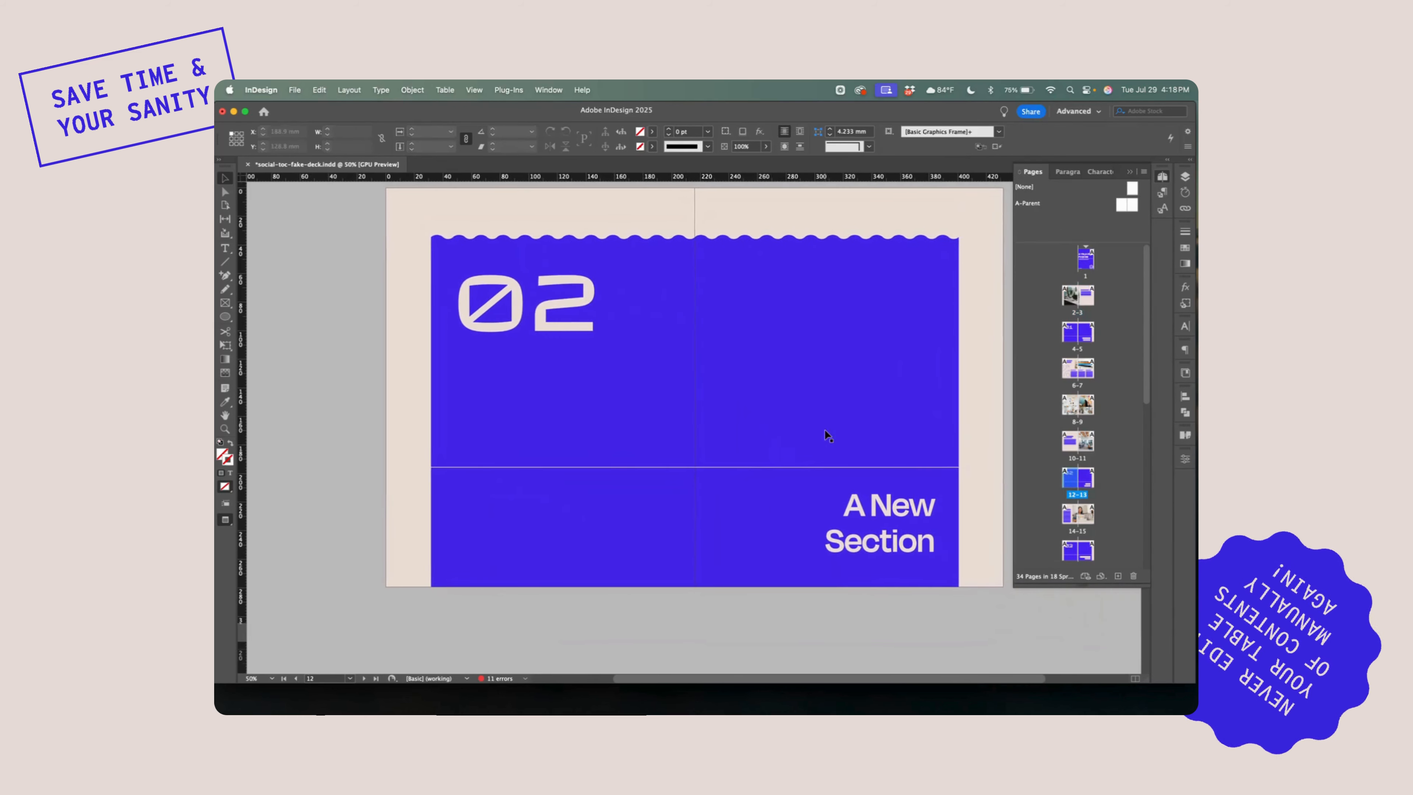
scroll(825, 430, "down", 15)
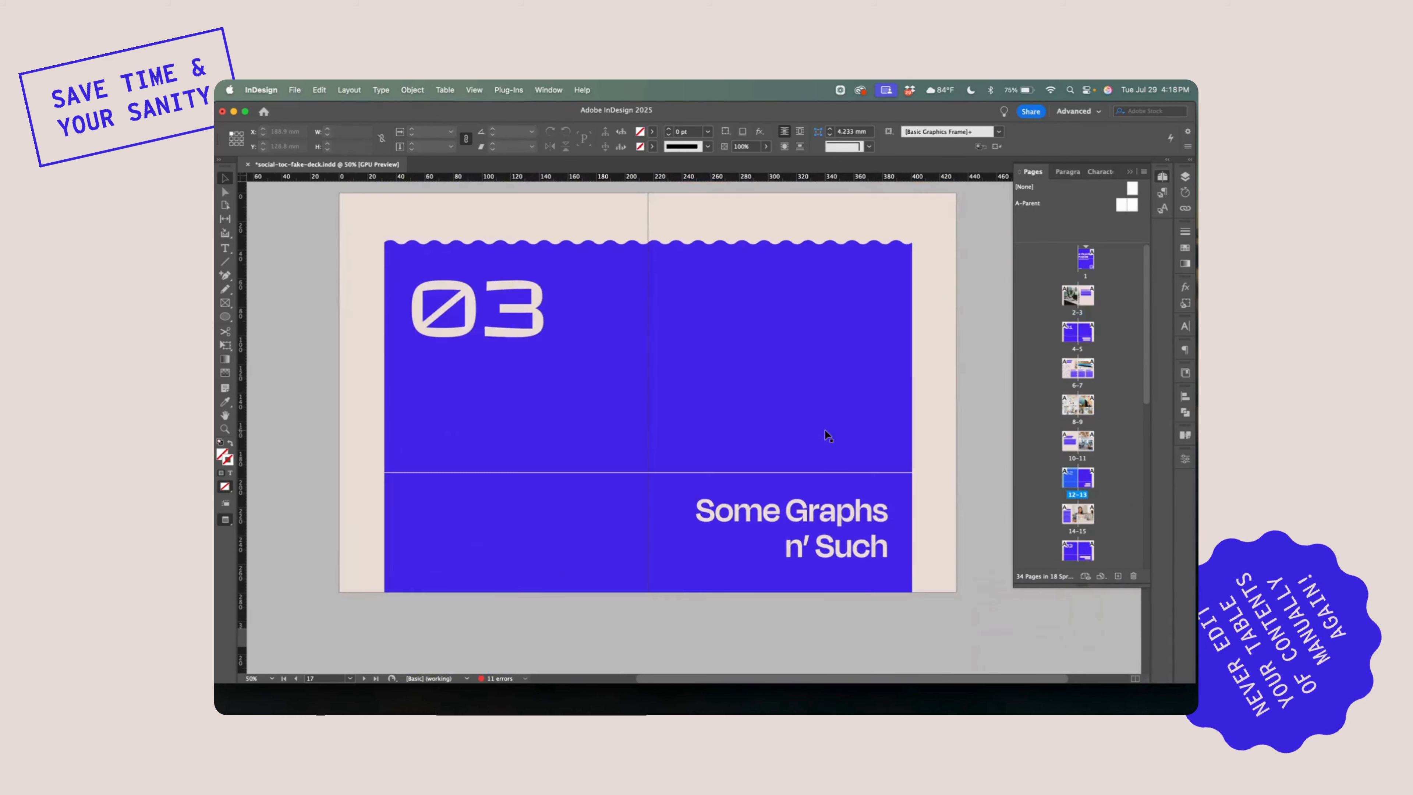
scroll(825, 434, "down", 8)
scroll(1092, 523, "down", 5)
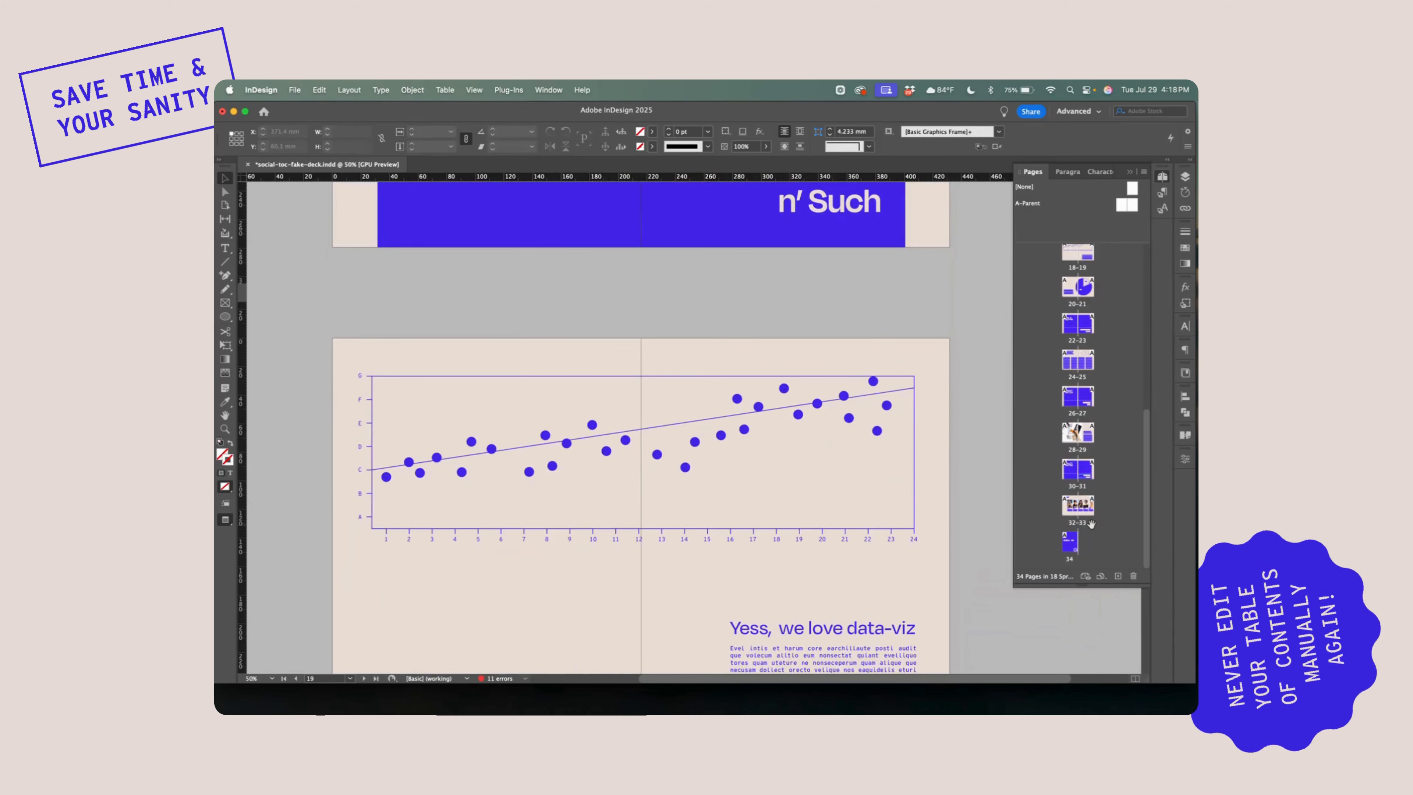
double_click(1077, 504)
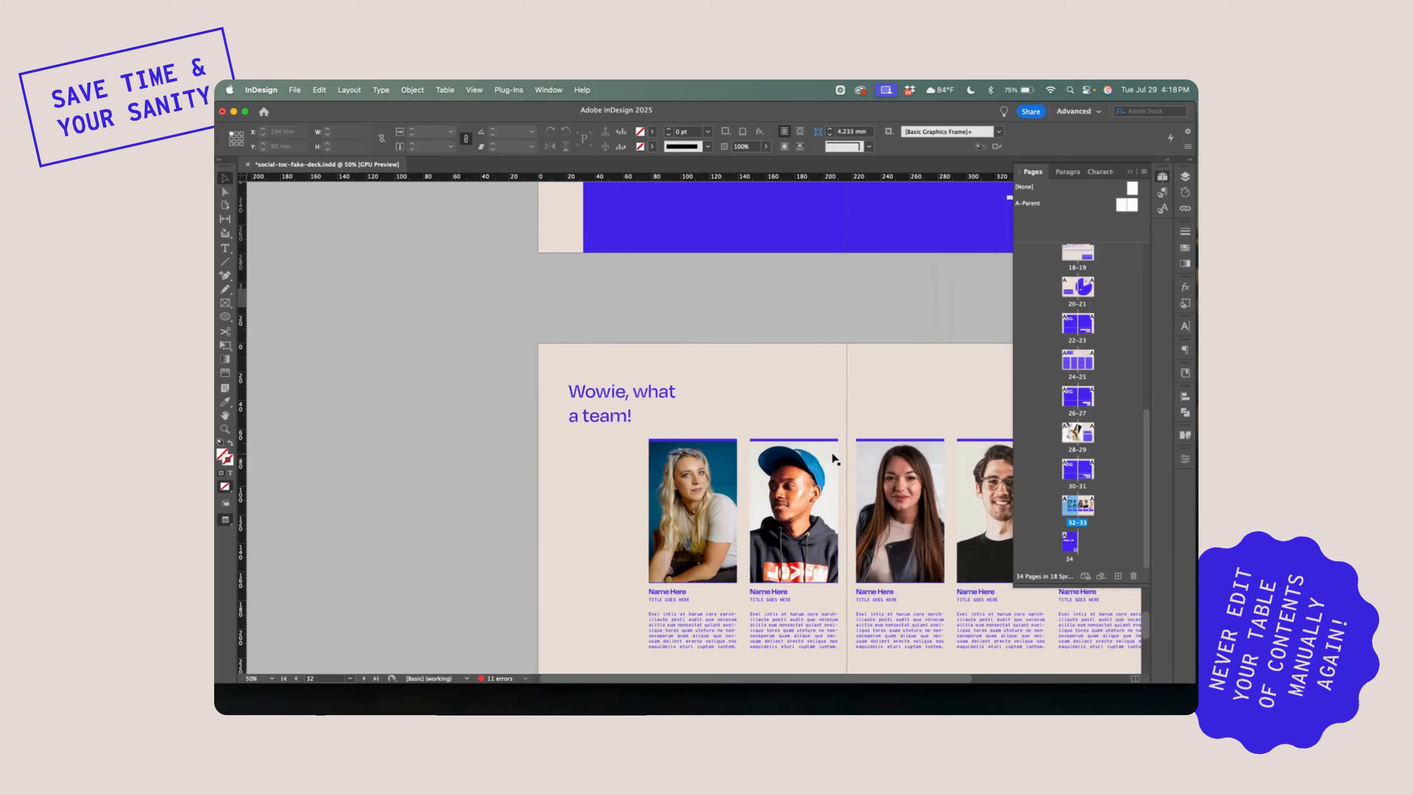
scroll(832, 457, "down", 3)
scroll(832, 456, "up", 7)
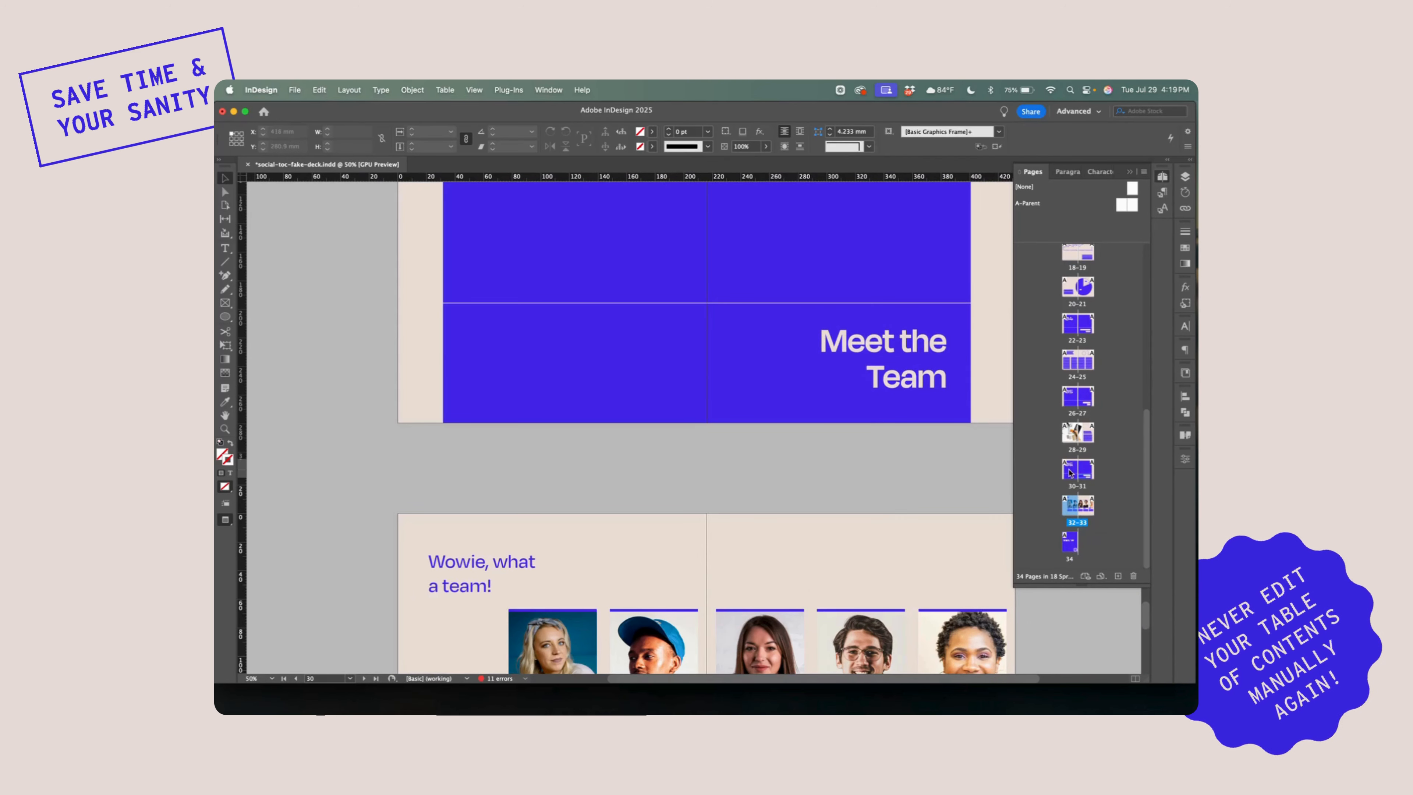
left_click(1081, 507)
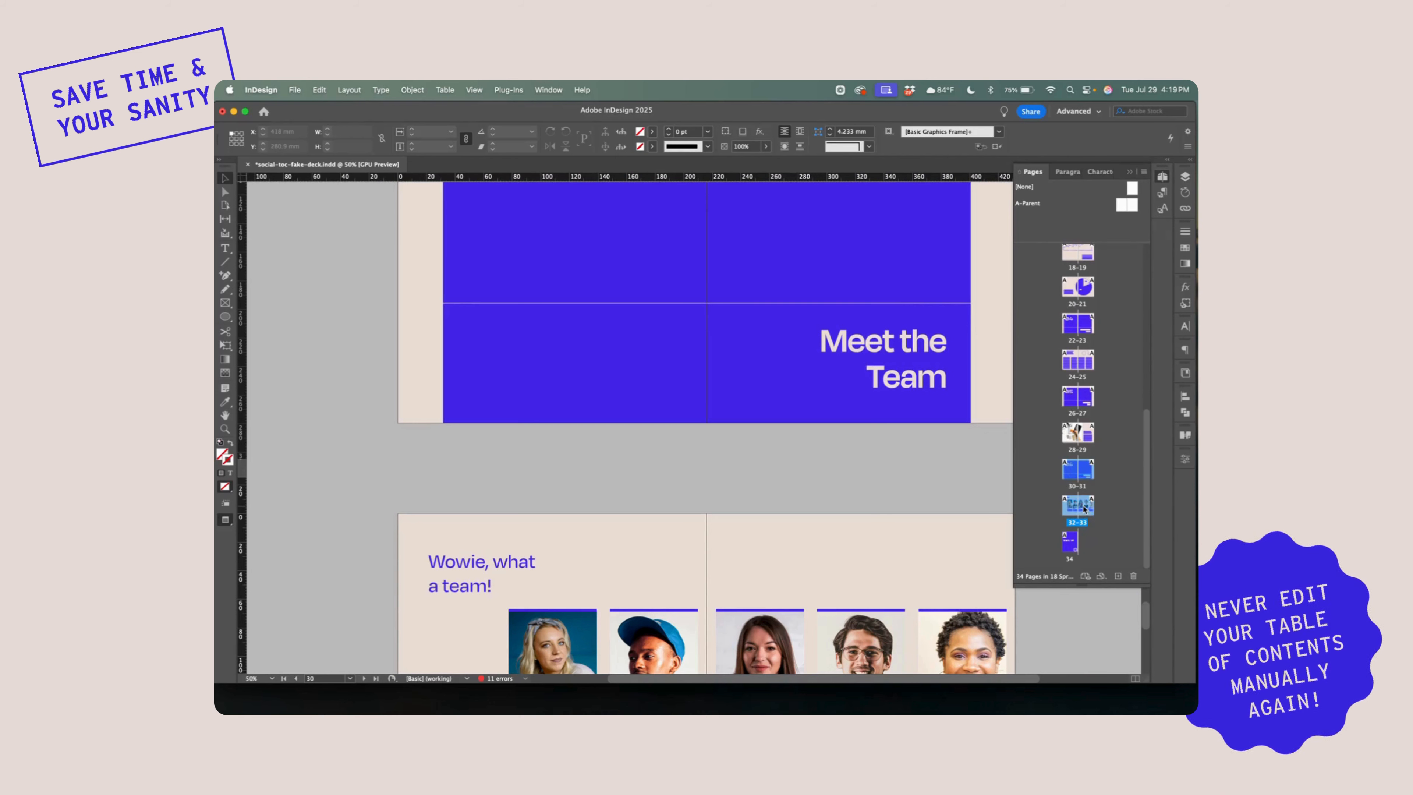
left_click_drag(1069, 508, 1099, 450)
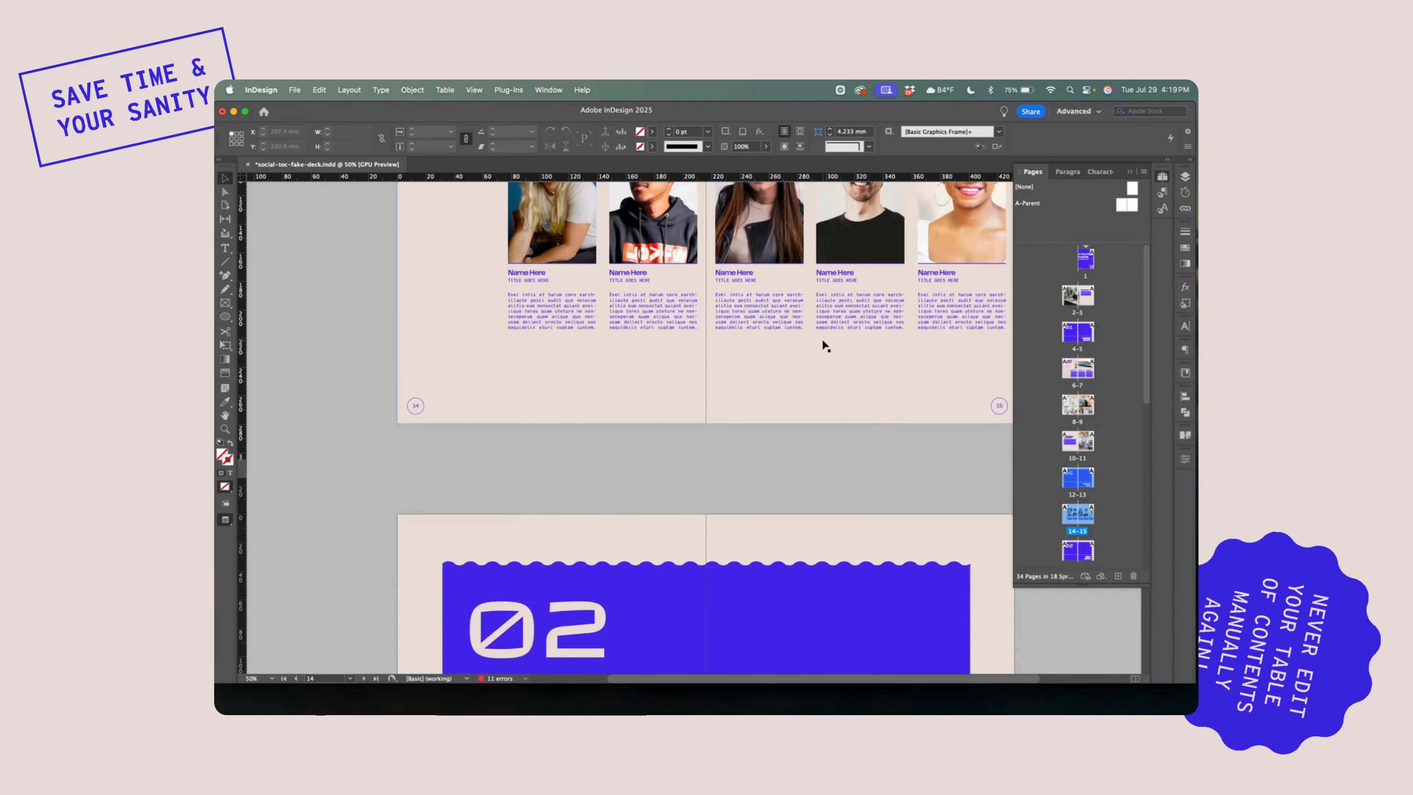
Change the large section number on the Meet the Team opener spread to 02
scroll(823, 341, "up", 7)
scroll(822, 339, "up", 8)
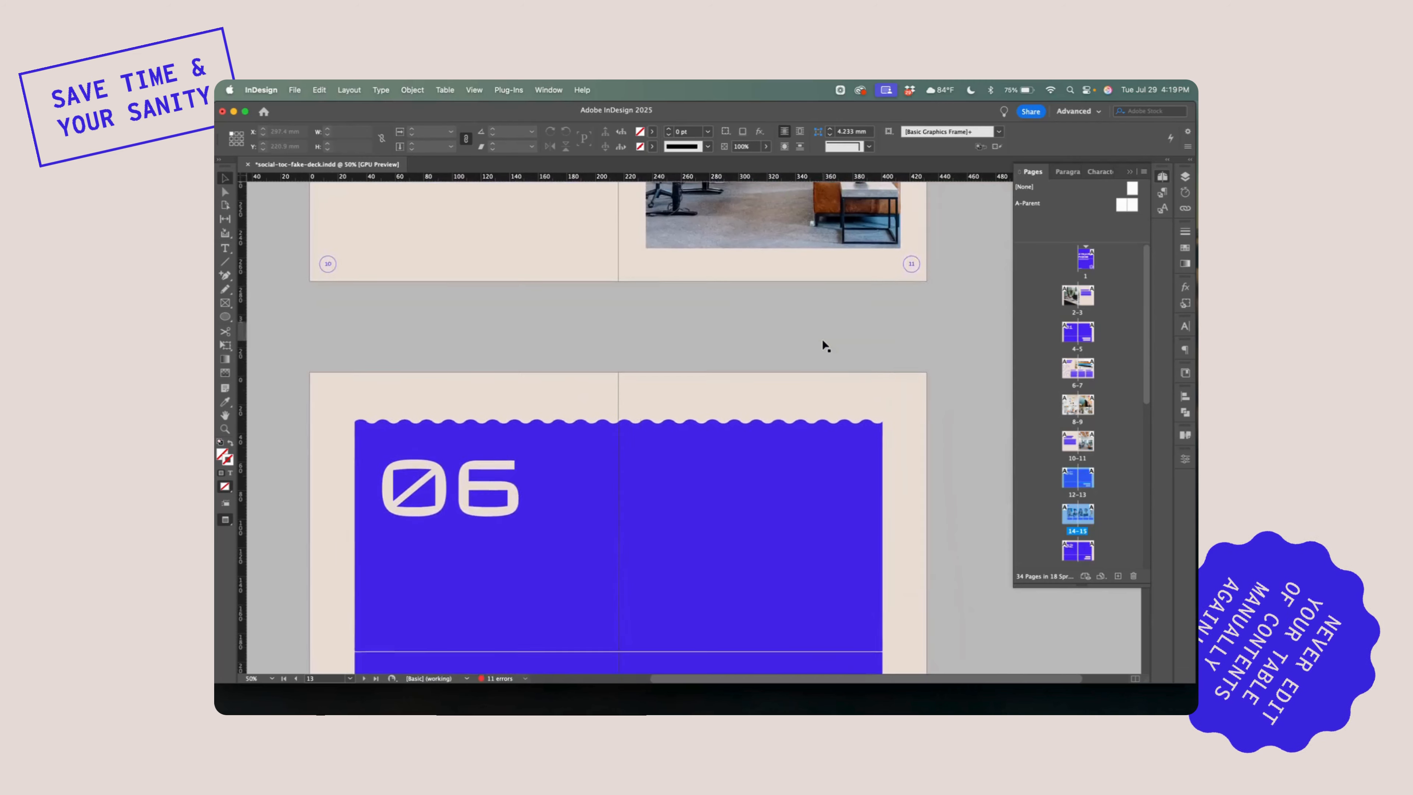
scroll(822, 339, "down", 5)
scroll(822, 339, "up", 2)
double_click(465, 285)
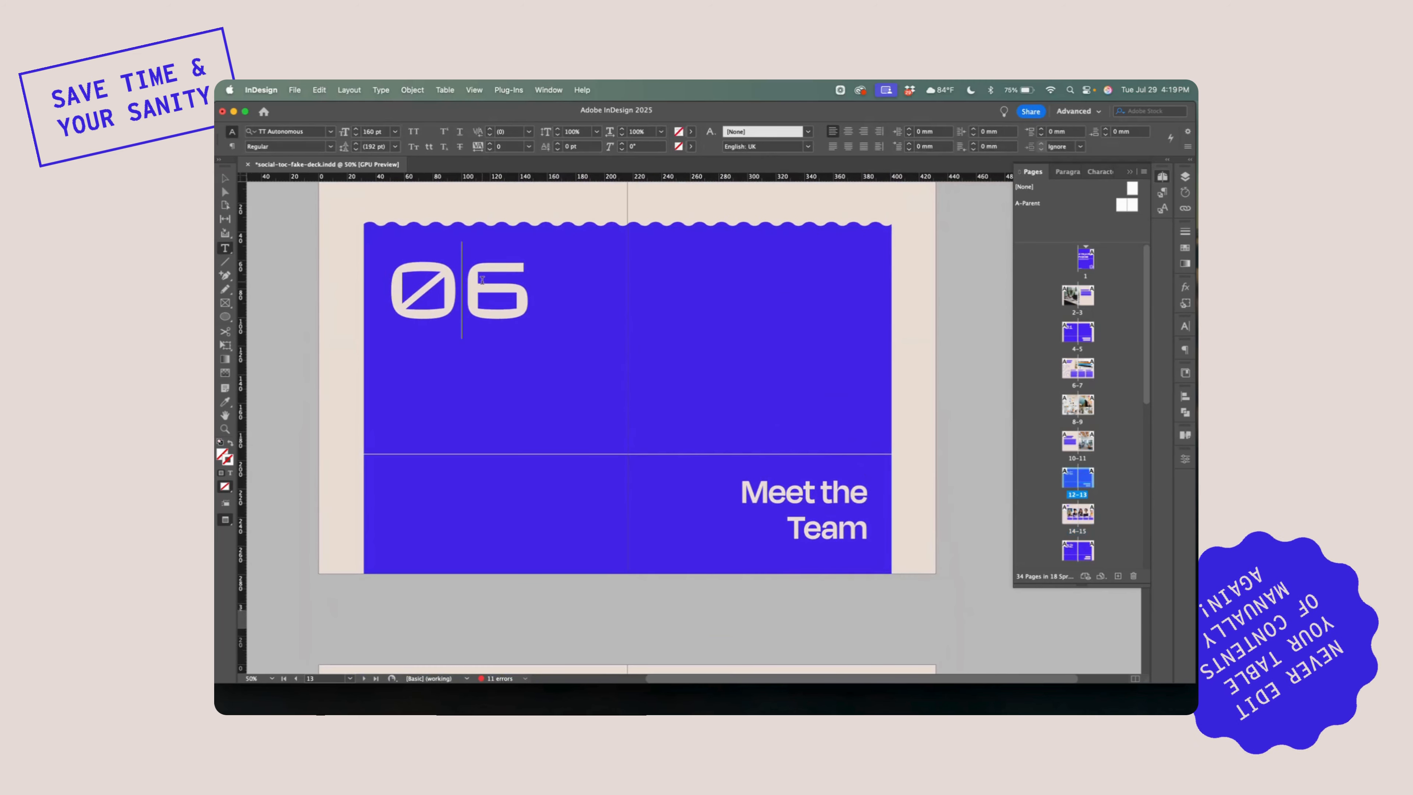
left_click_drag(465, 284, 539, 281)
type("2")
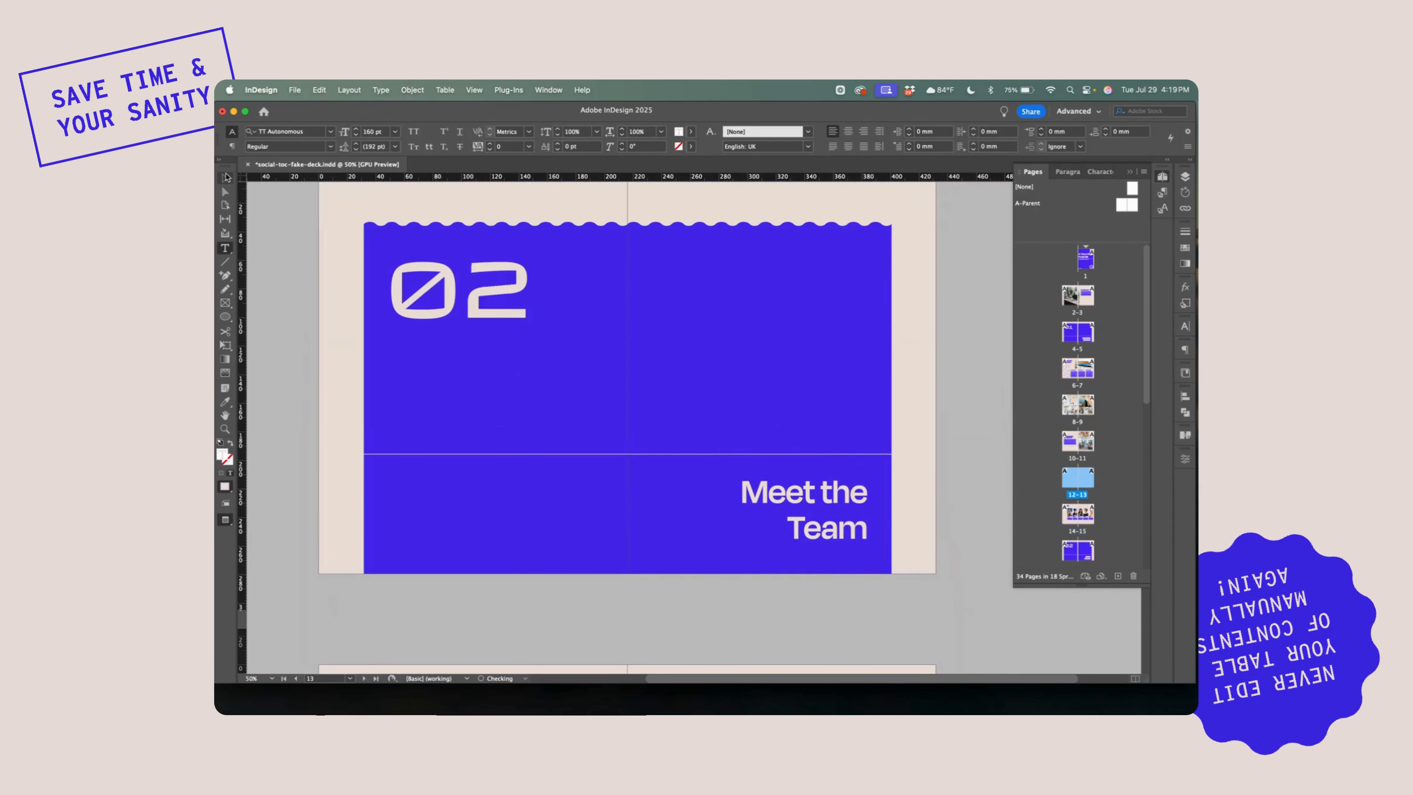
key("Escape")
left_click(288, 228)
Update the table of contents on pages 2–3, including items in overset text, and deselect its frame
scroll(292, 233, "down", 3)
scroll(292, 234, "down", 3)
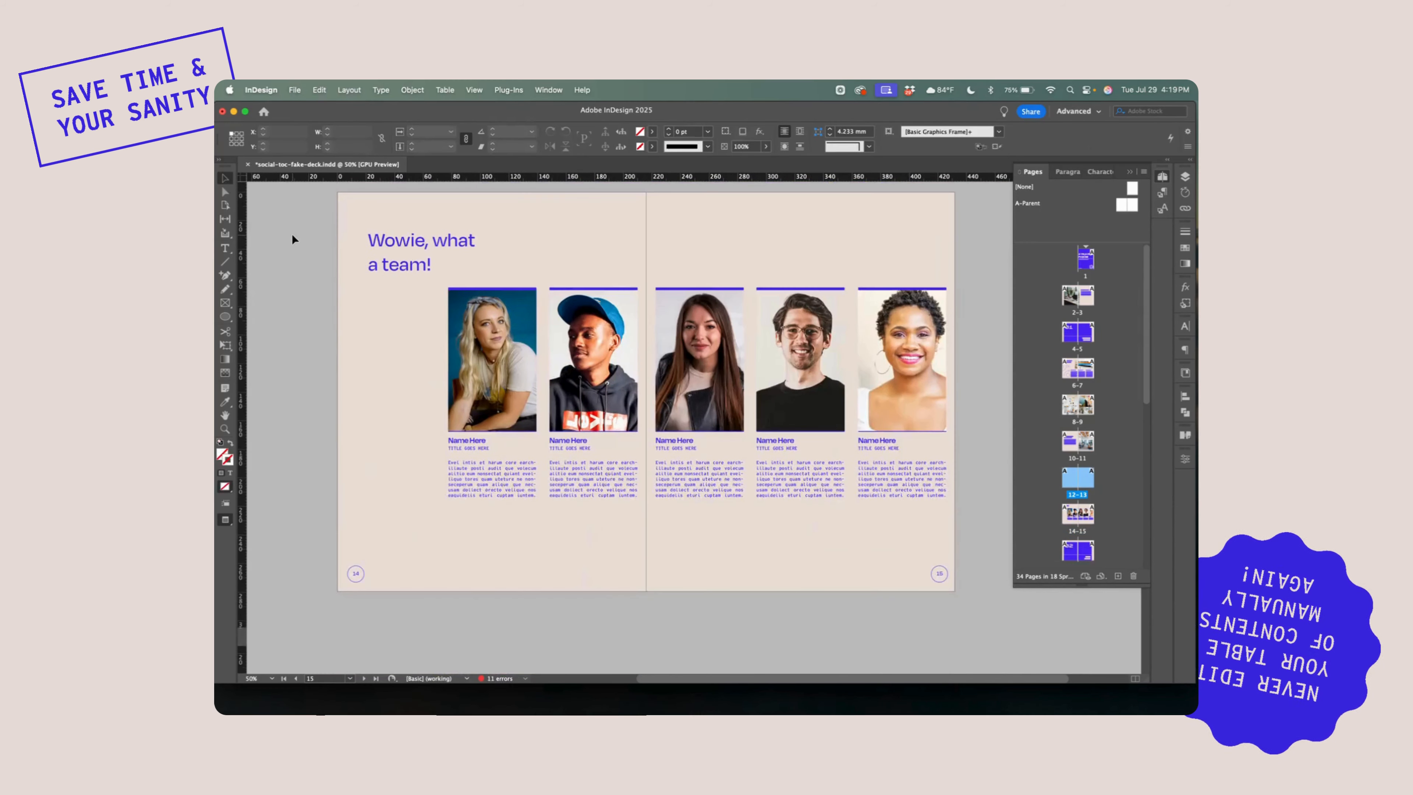
scroll(291, 234, "up", 3)
scroll(292, 233, "up", 10)
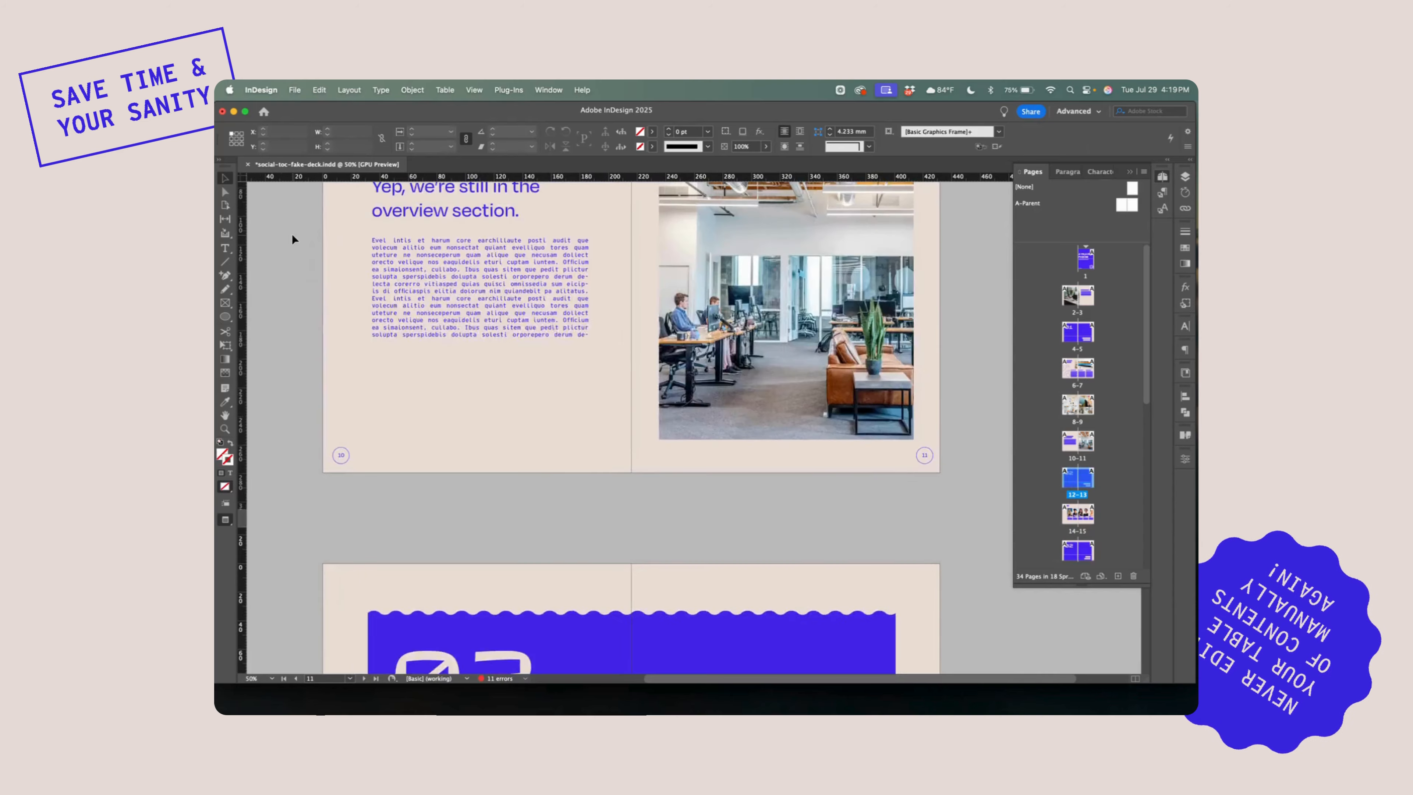
scroll(292, 236, "up", 15)
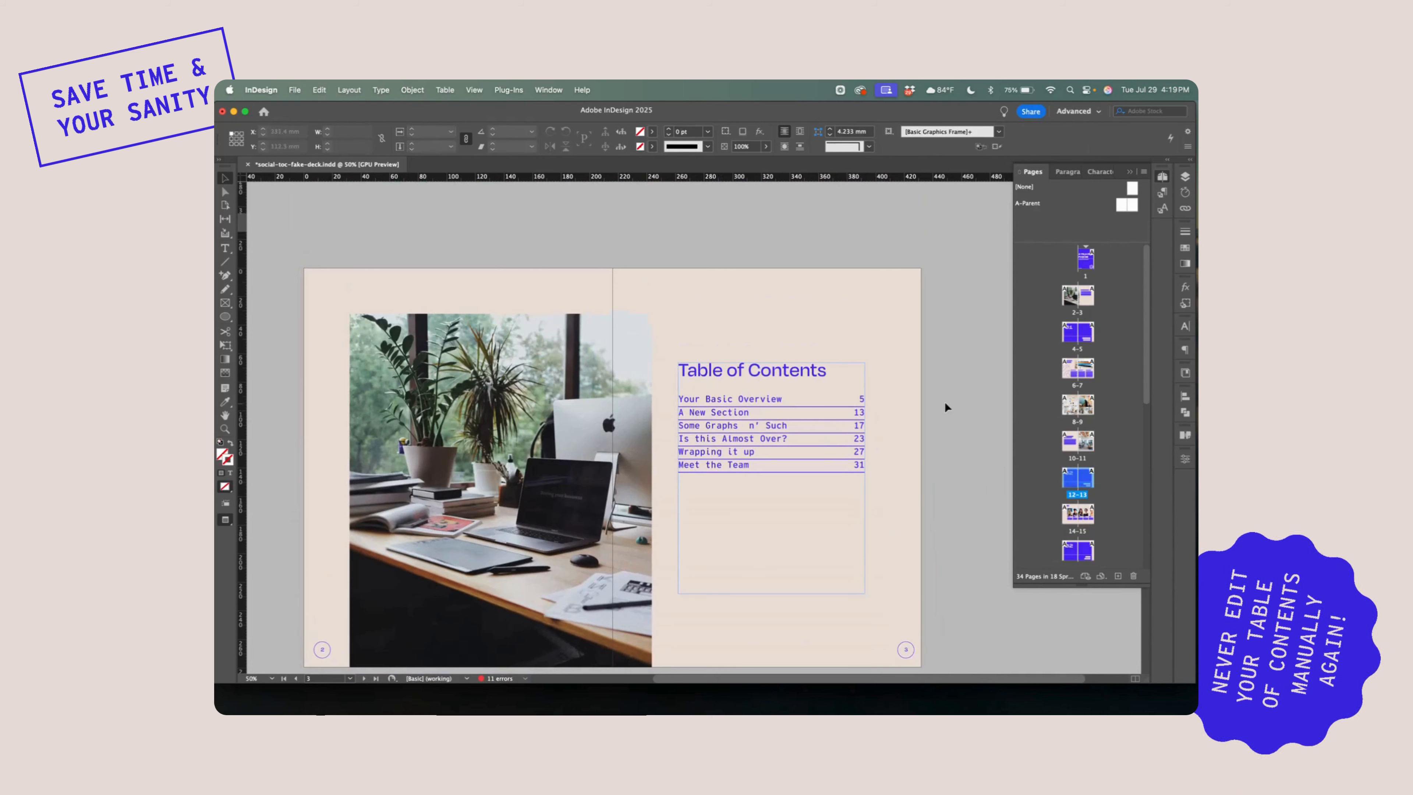
left_click(892, 406)
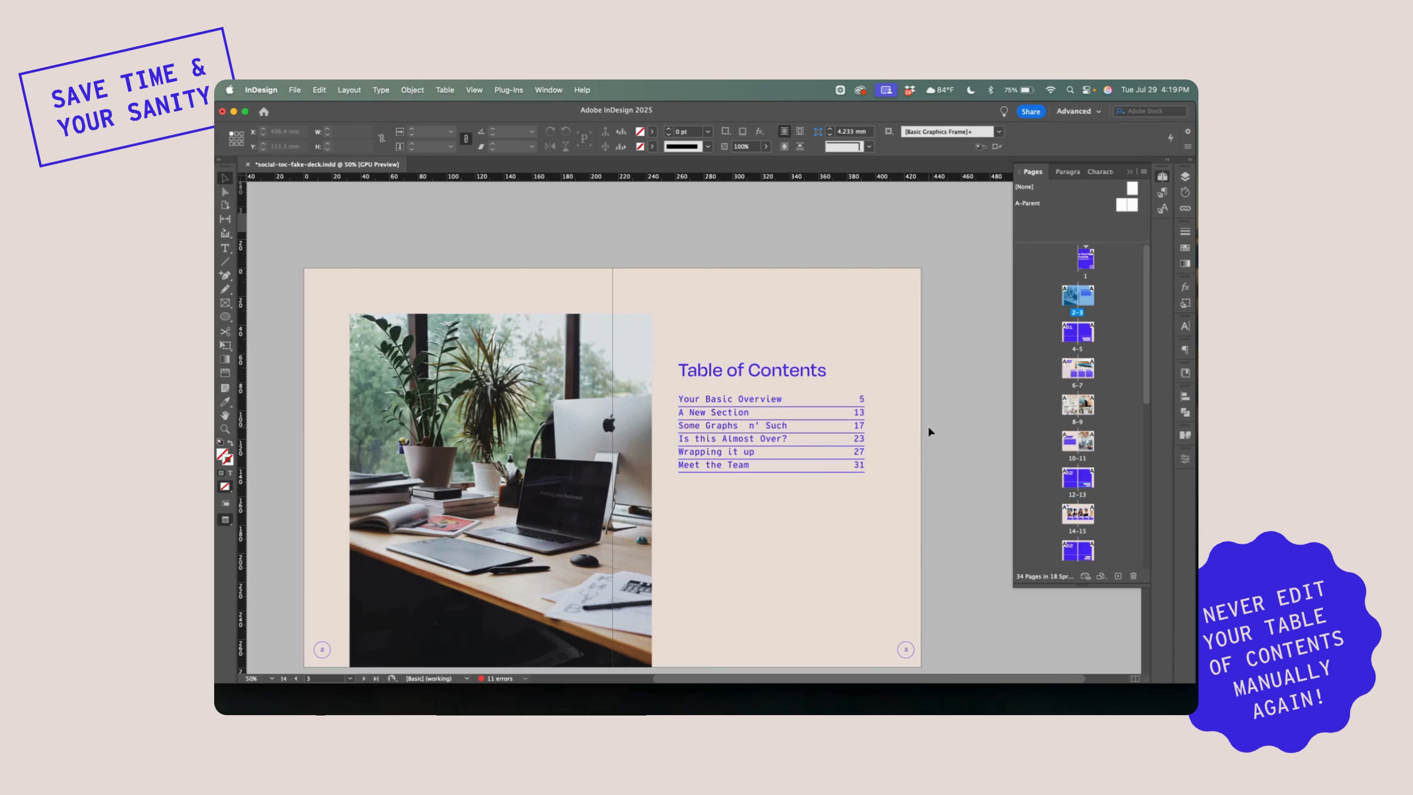
scroll(922, 432, "down", 3)
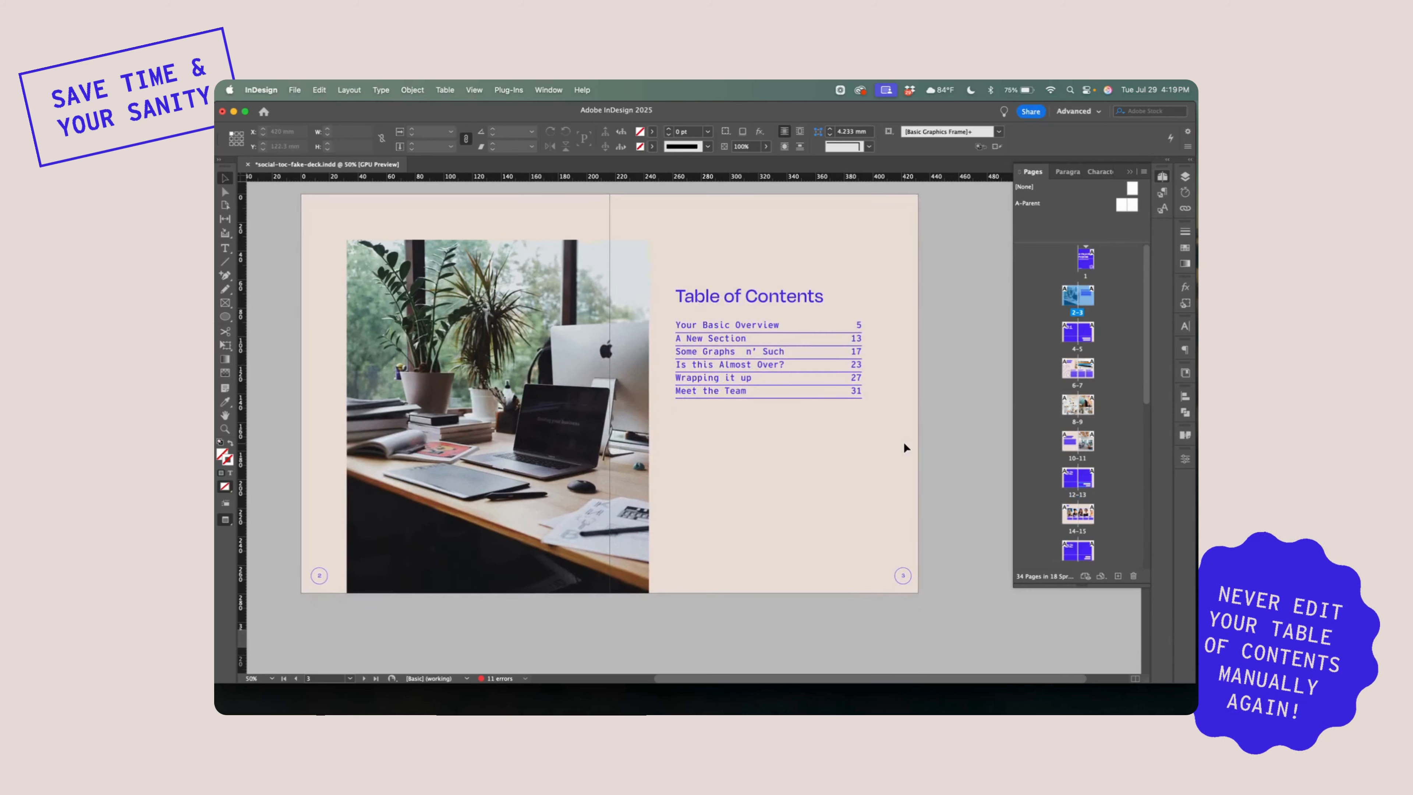
left_click(752, 365)
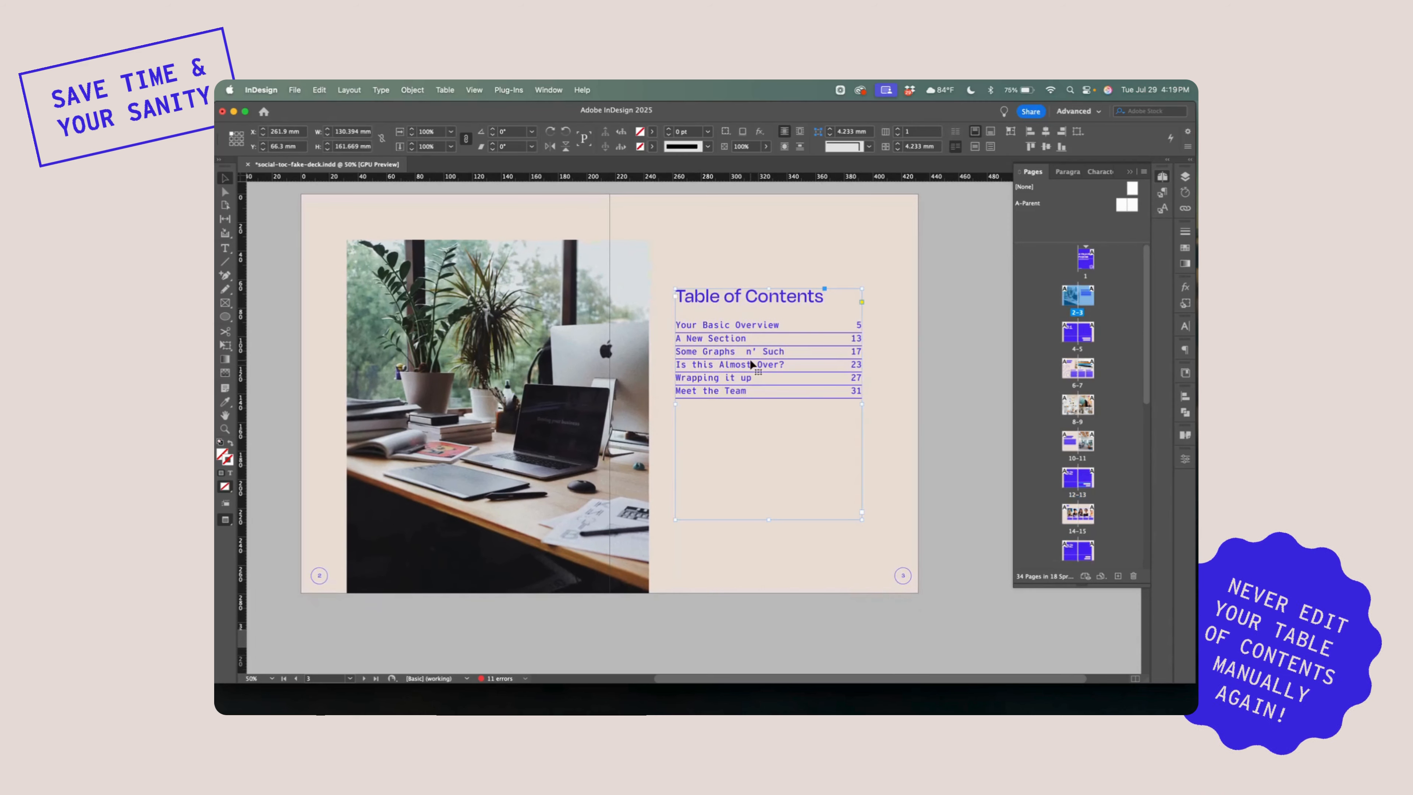
left_click(344, 91)
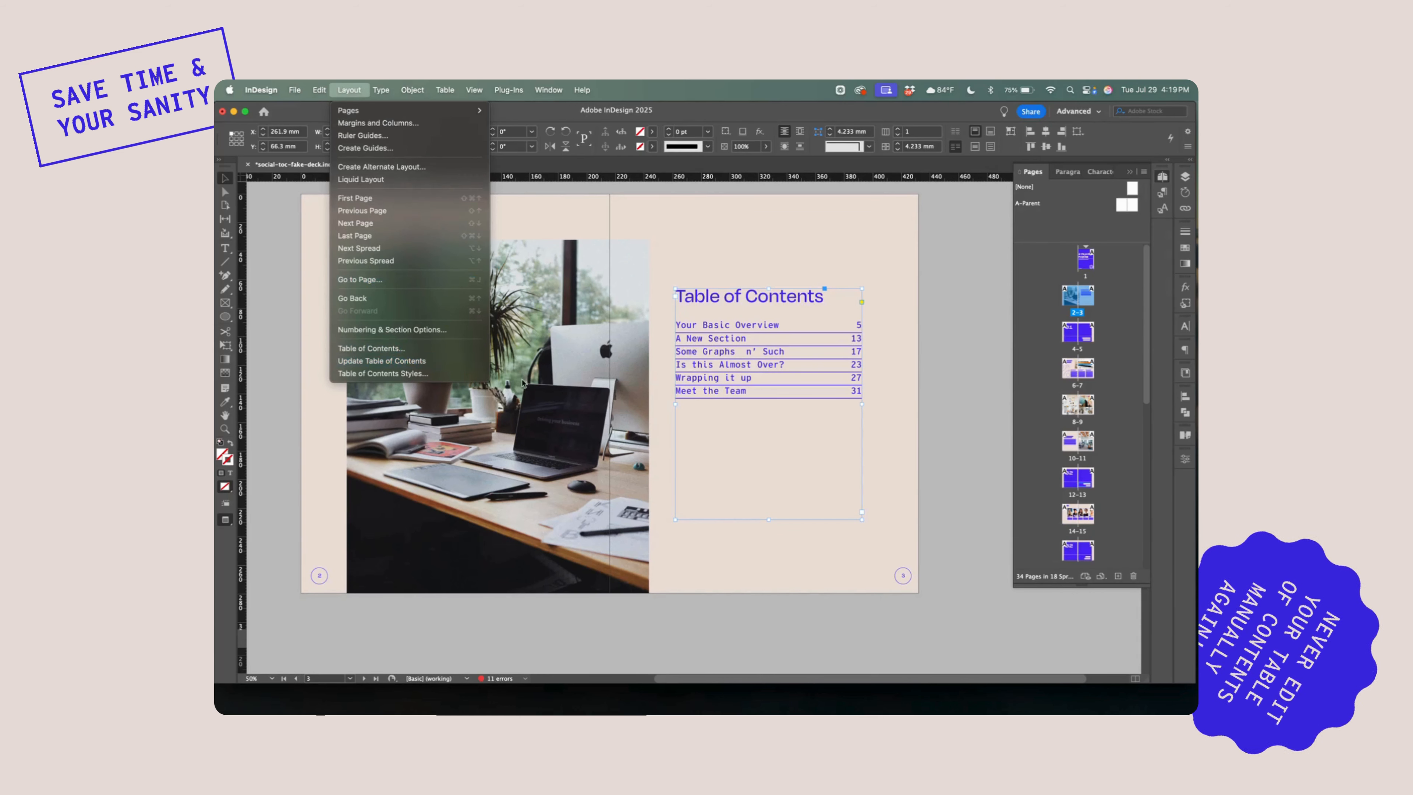
left_click(429, 366)
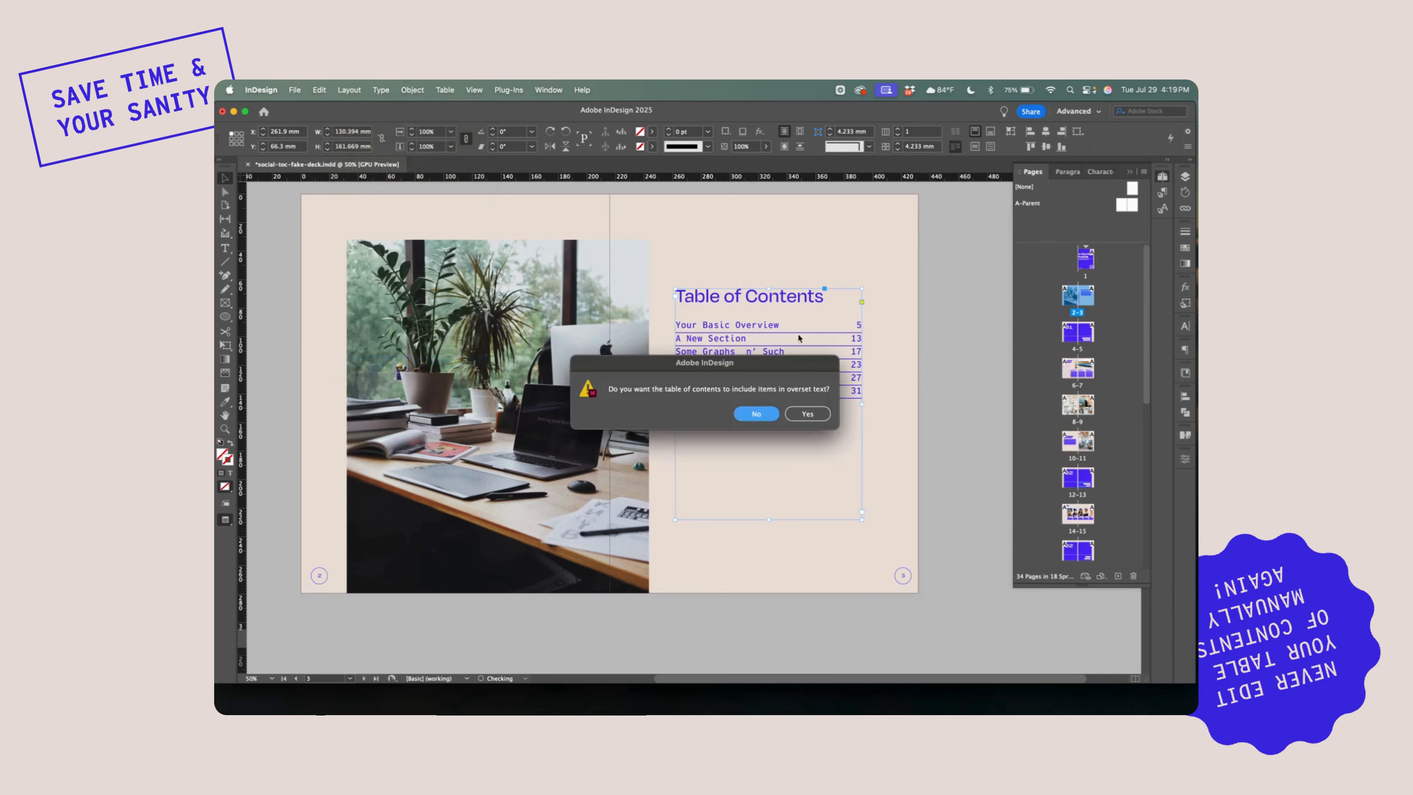
left_click_drag(791, 362, 554, 241)
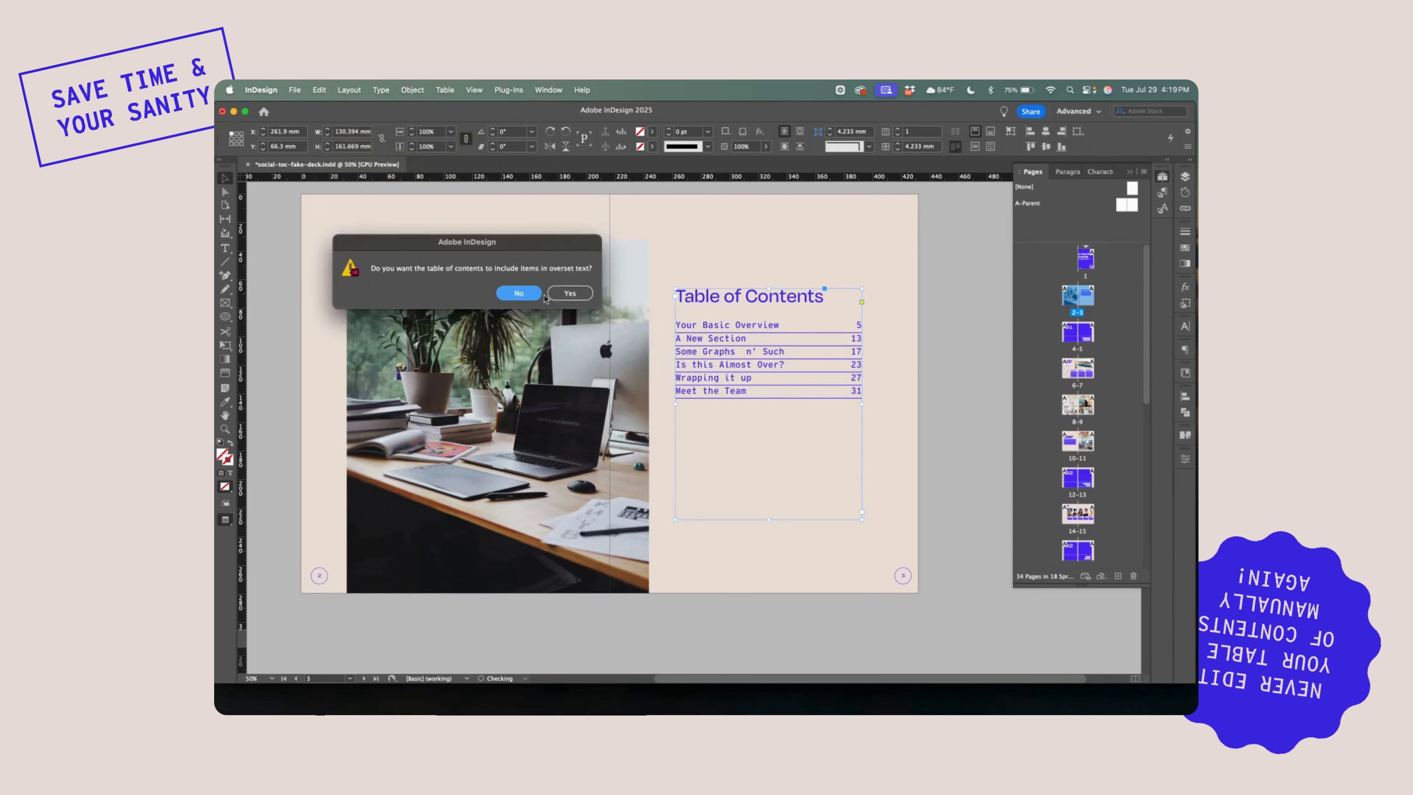
left_click(570, 295)
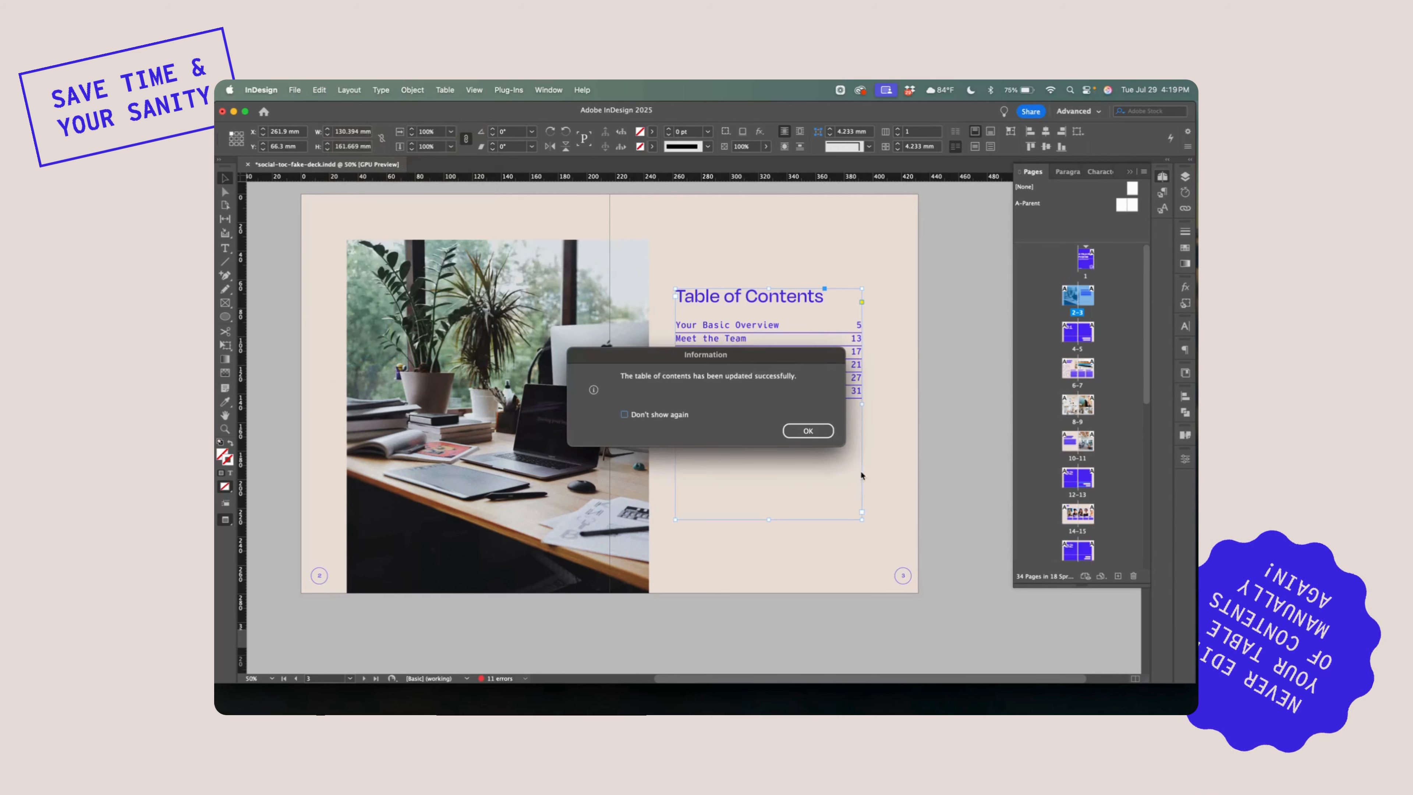
left_click(811, 430)
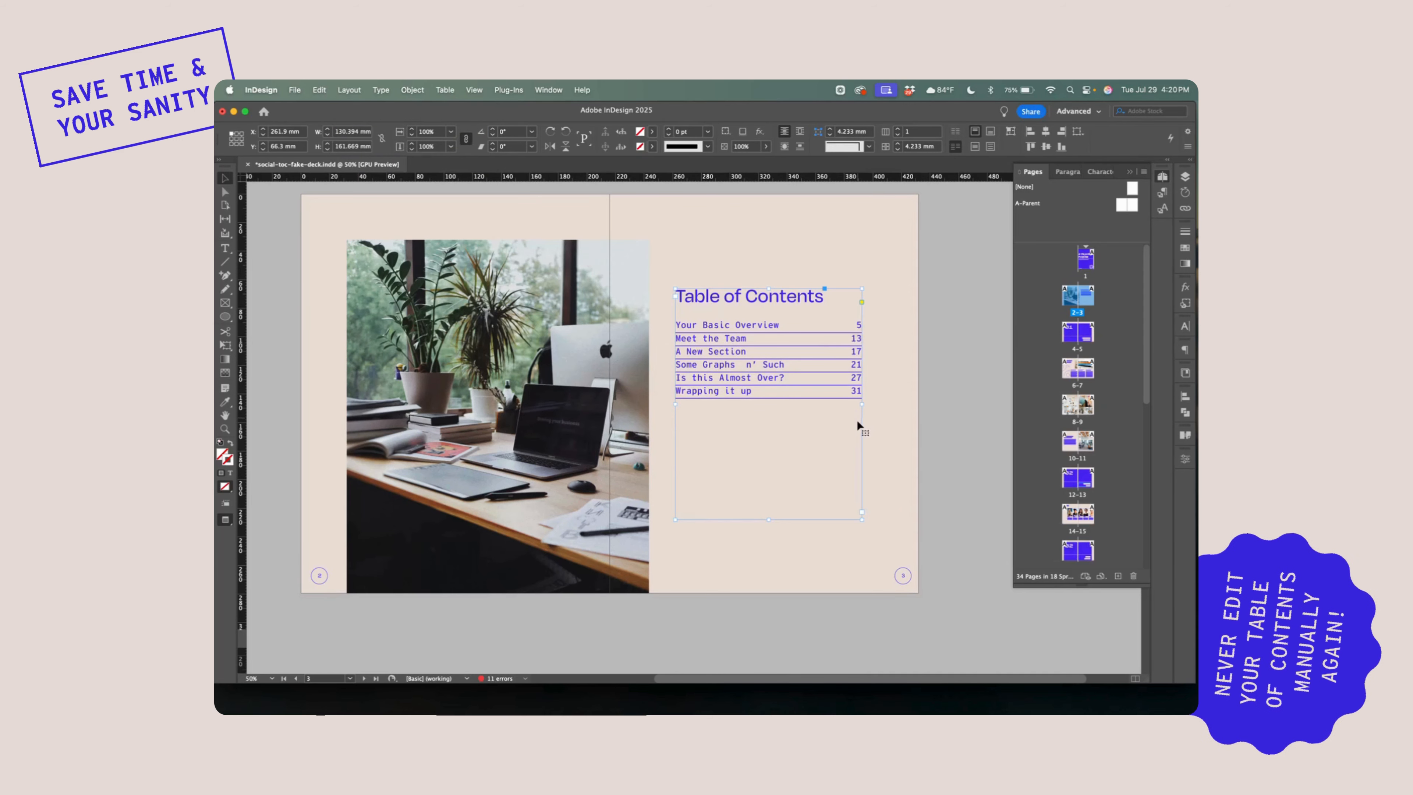
left_click(885, 444)
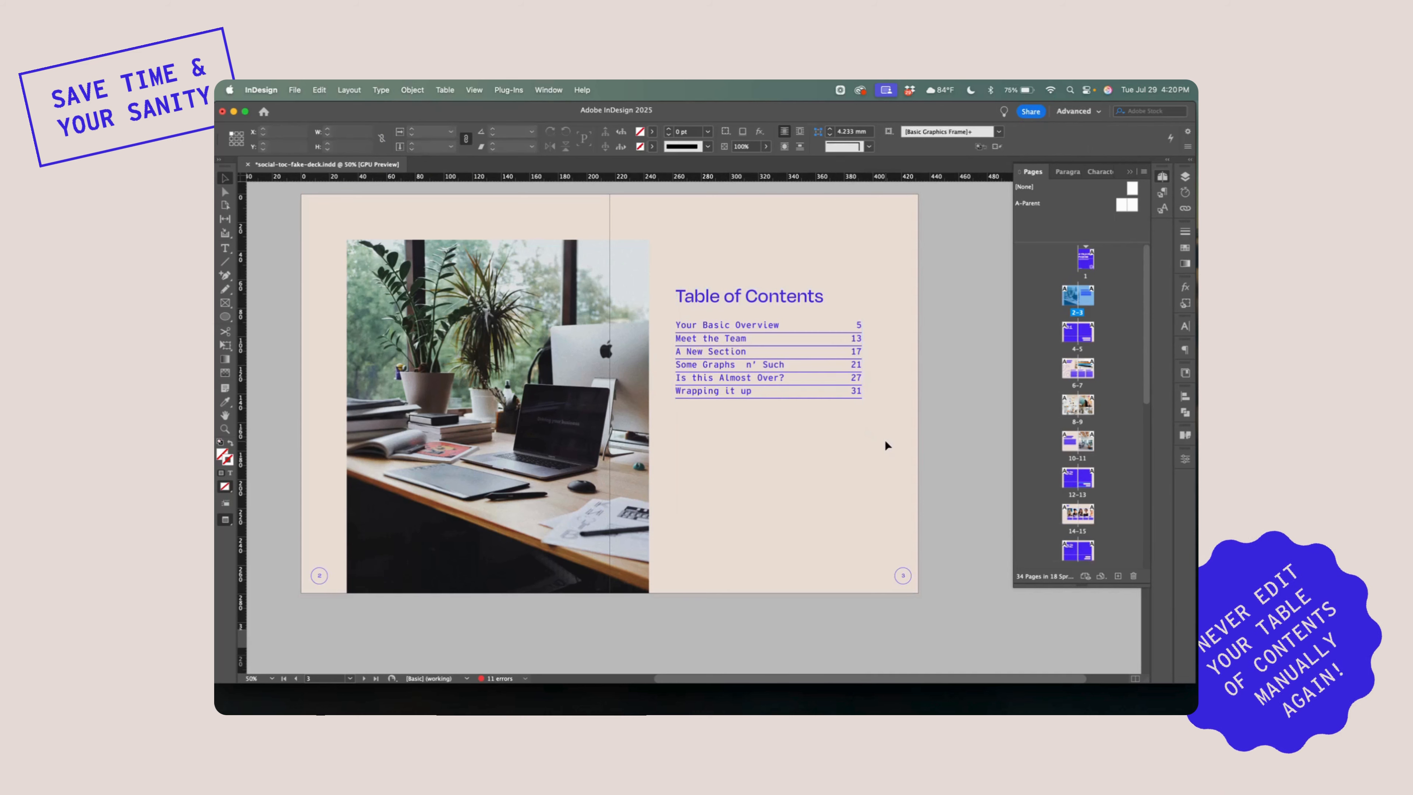
scroll(384, 287, "up", 5)
scroll(384, 288, "down", 3)
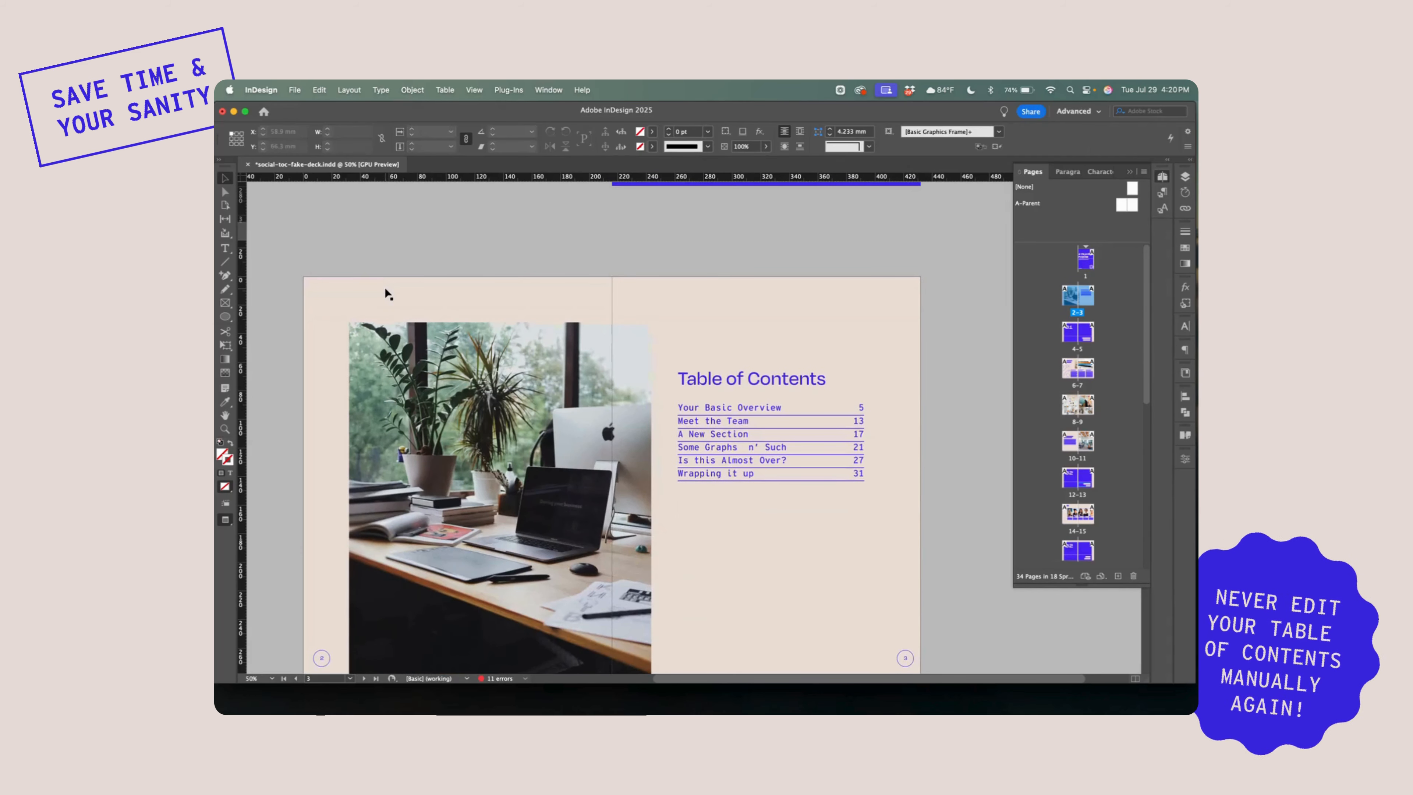
scroll(384, 287, "up", 9)
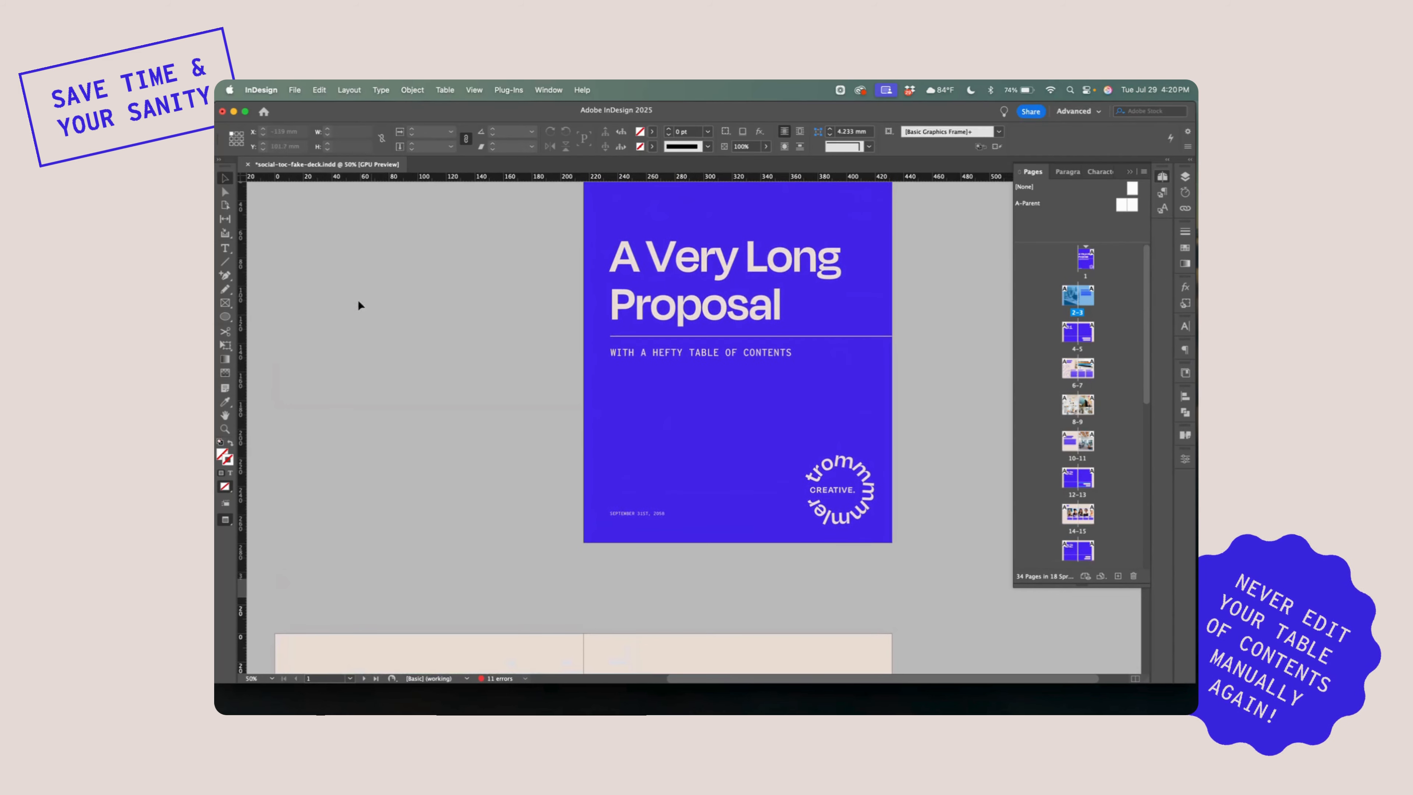